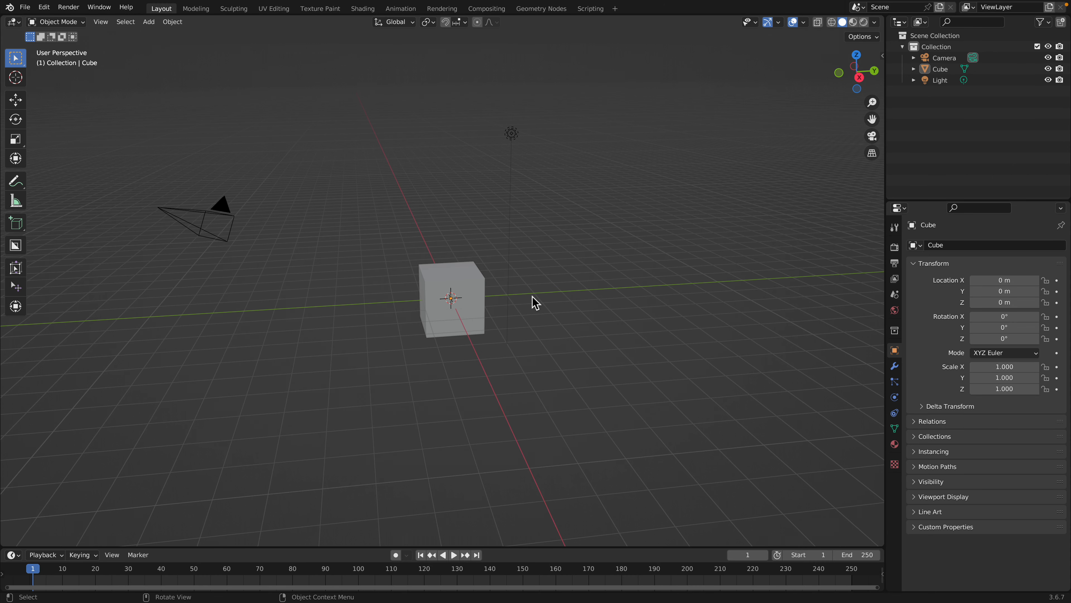
Delete all default objects from the scene, including the cube, camera and light
{"action": "key", "text": "a"}
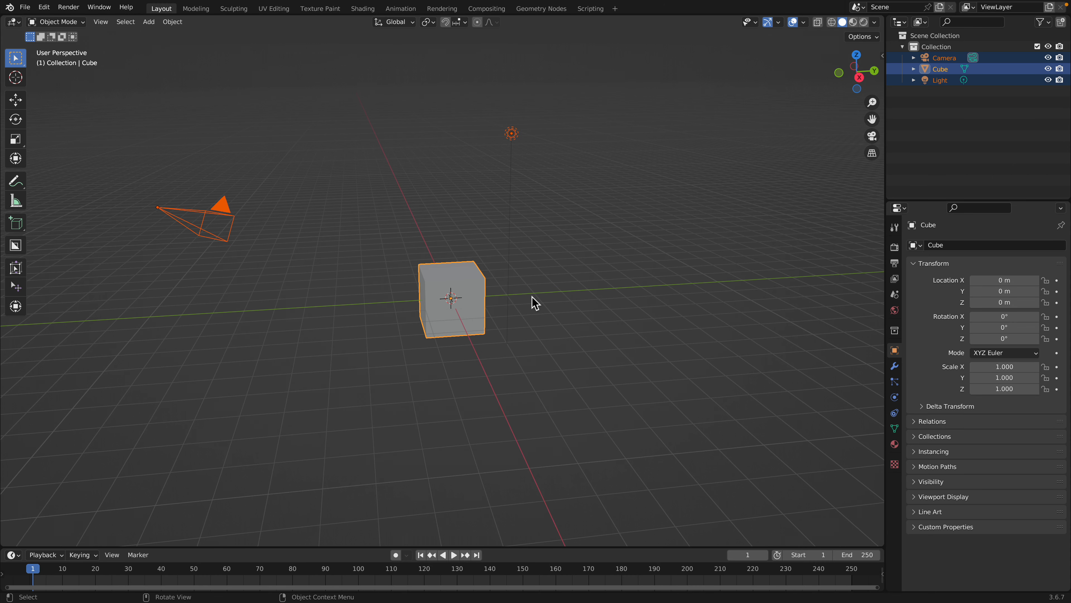
{"action": "key", "text": "x"}
{"action": "left_click", "coordinate": [532, 297]}
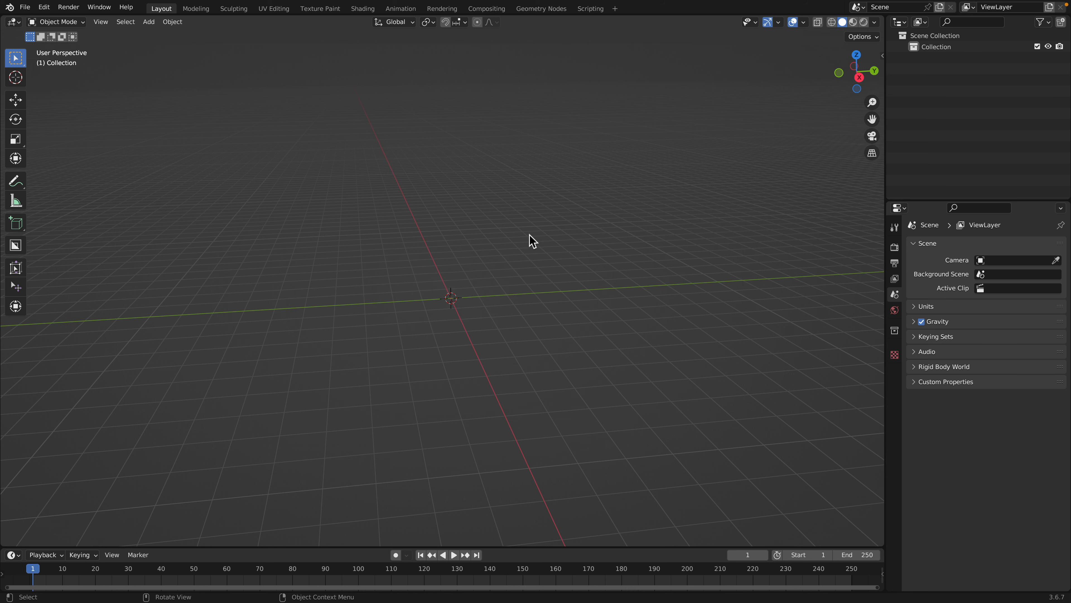
Save the empty scene to the Desktop as grease_v3_001.blend
{"action": "key", "text": "super+s"}
{"action": "double_click", "coordinate": [382, 543]}
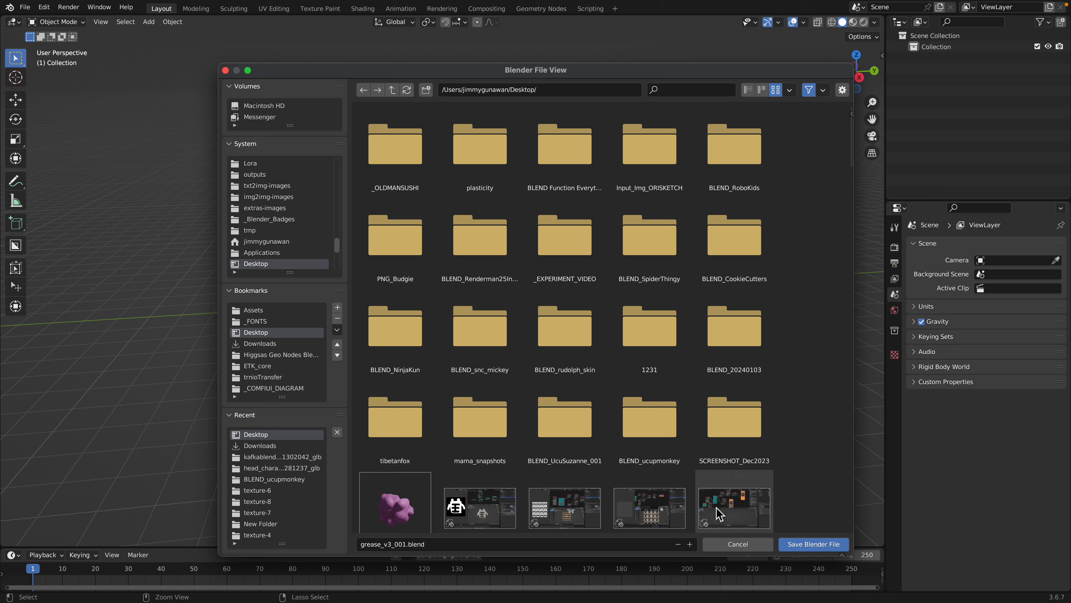
{"action": "left_click", "coordinate": [804, 544]}
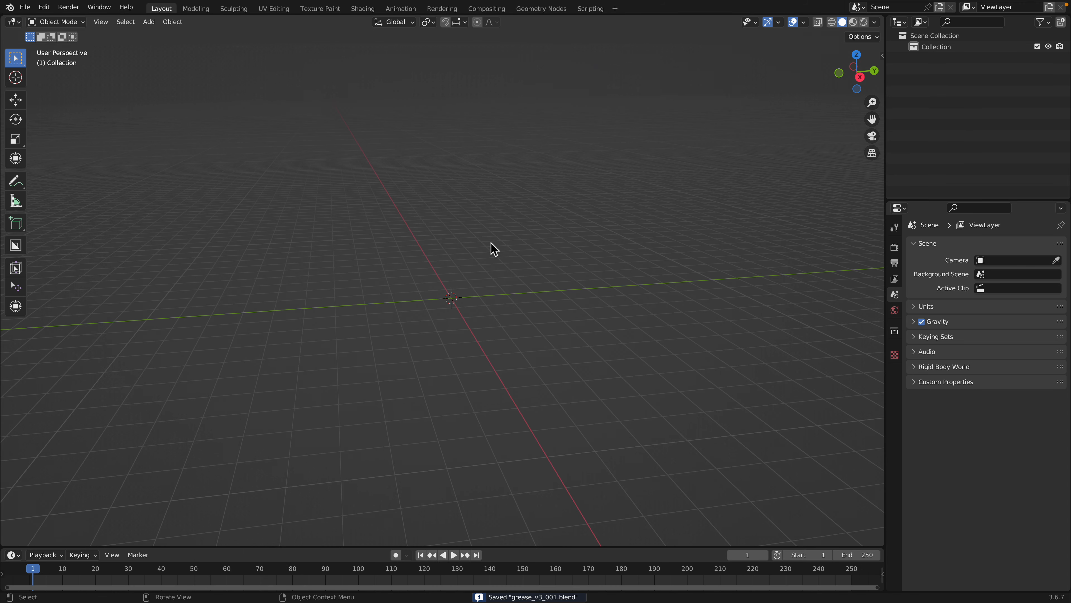
Add a blank Grease Pencil object at the world origin
{"action": "key", "text": "shift+a"}
{"action": "mouse_move", "coordinate": [486, 314]}
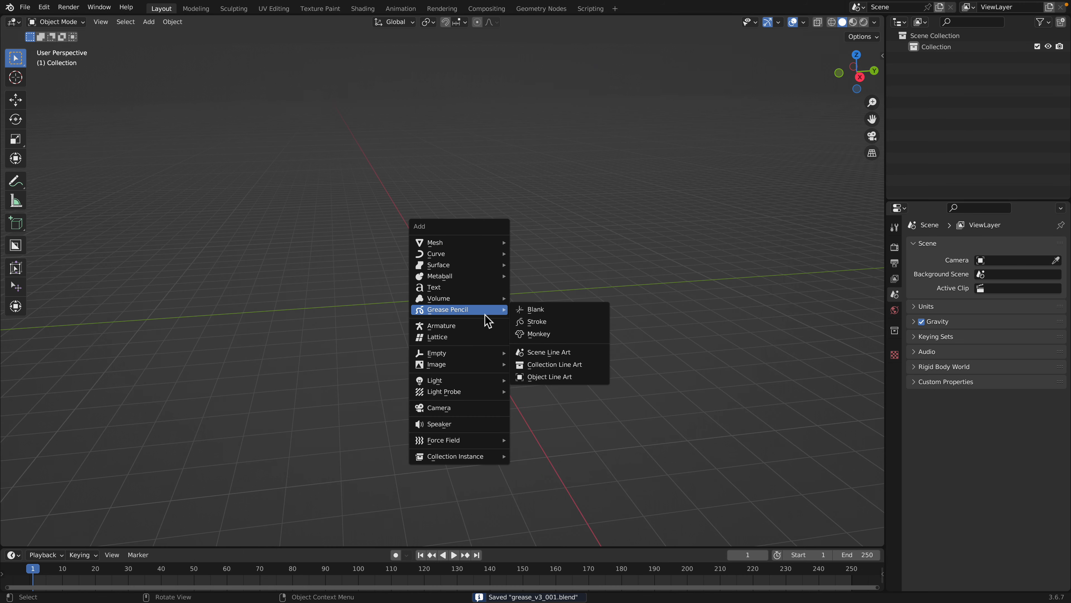
{"action": "left_click", "coordinate": [561, 311]}
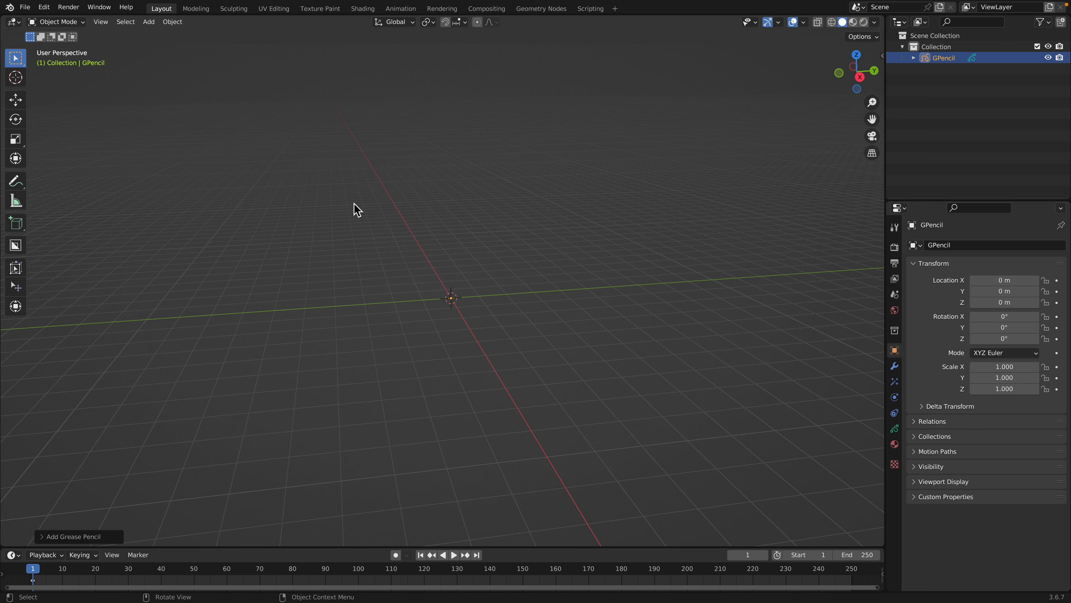
Switch the Grease Pencil object to Draw Mode and set the Pencil brush to radius 109 px and strength 1.000
{"action": "left_click", "coordinate": [67, 22]}
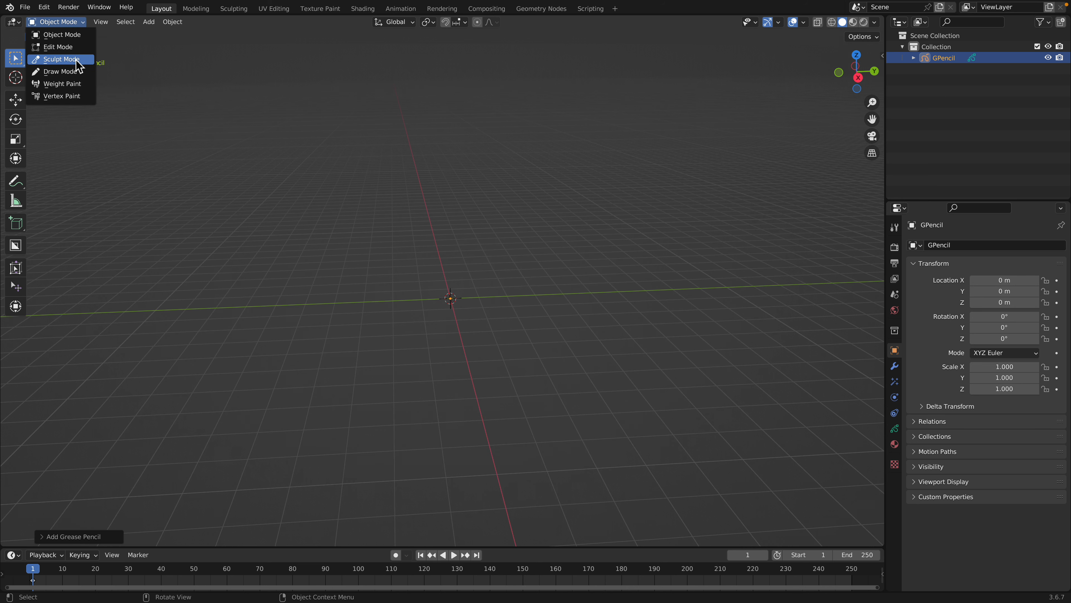
{"action": "left_click", "coordinate": [72, 74]}
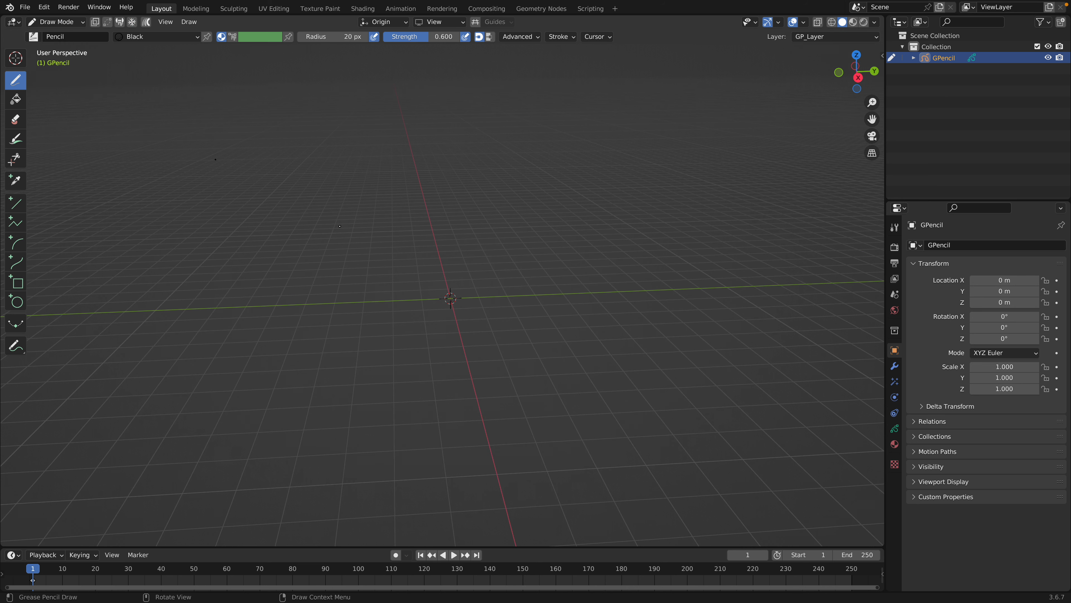
{"action": "right_click", "coordinate": [350, 230]}
{"action": "mouse_move", "coordinate": [332, 226]}
{"action": "left_mouse_down"}
{"action": "mouse_move", "coordinate": [389, 238]}
{"action": "mouse_move", "coordinate": [313, 225]}
{"action": "left_mouse_up"}
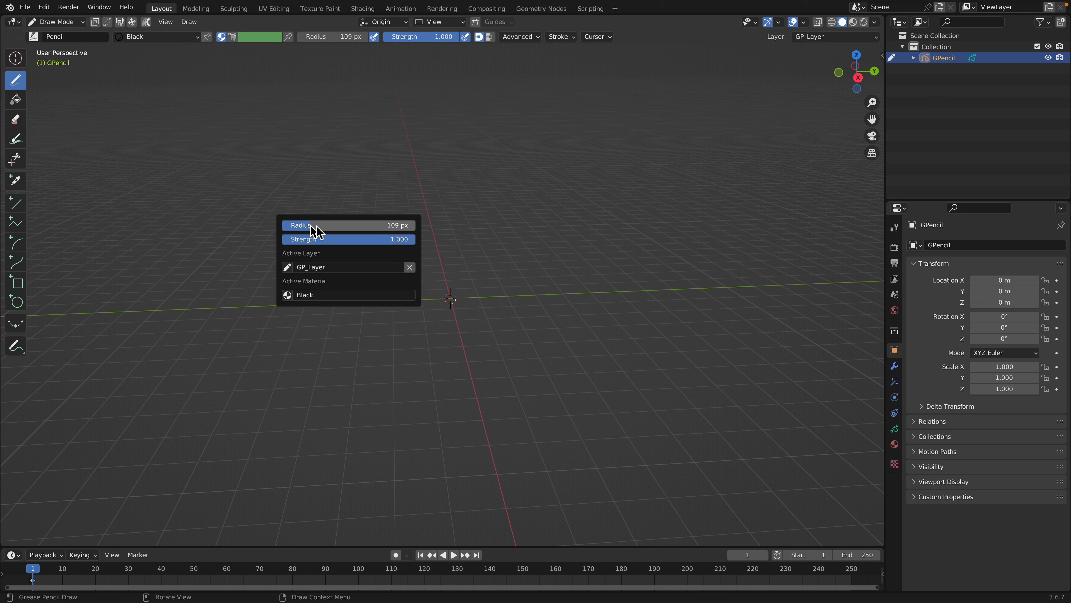
In the right orthographic view, draw a freehand closed outline of an animal's head and body above the ground line
{"action": "left_click", "coordinate": [858, 77]}
{"action": "middle_click_drag", "start_coordinate": [378, 245], "coordinate": [342, 330], "text": "shift"}
{"action": "scroll", "coordinate": [309, 287], "scroll_direction": "up", "scroll_amount": 3}
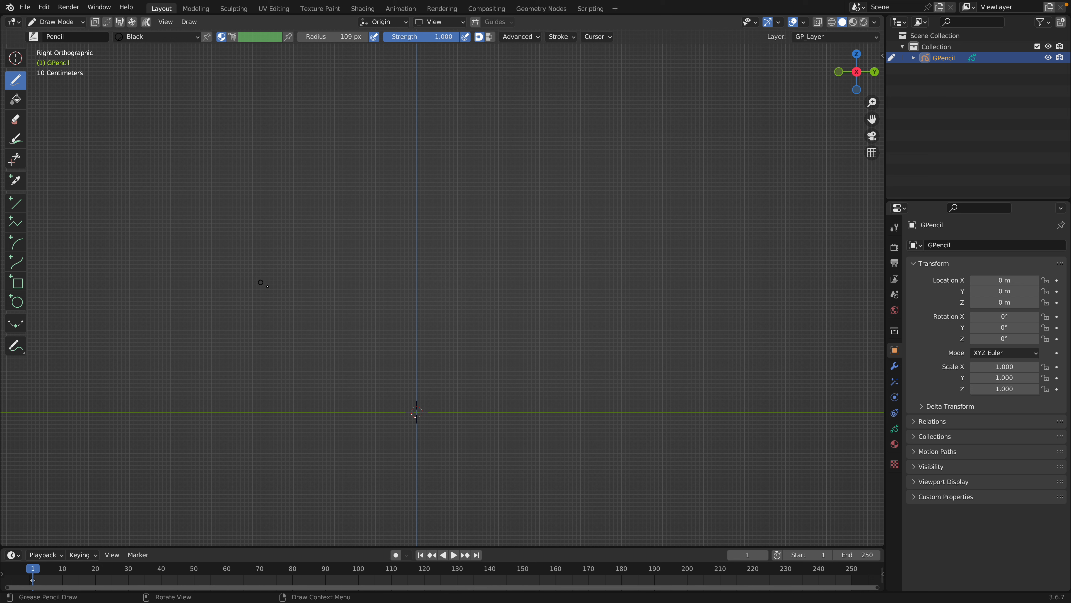
{"action": "mouse_move", "coordinate": [310, 275]}
{"action": "left_mouse_down"}
{"action": "mouse_move", "coordinate": [206, 290]}
{"action": "mouse_move", "coordinate": [201, 347]}
{"action": "mouse_move", "coordinate": [285, 378]}
{"action": "mouse_move", "coordinate": [401, 371]}
{"action": "mouse_move", "coordinate": [516, 349]}
{"action": "mouse_move", "coordinate": [513, 303]}
{"action": "left_mouse_up"}
{"action": "key", "text": "ctrl+z"}
{"action": "mouse_move", "coordinate": [446, 257]}
{"action": "left_mouse_down"}
{"action": "mouse_move", "coordinate": [421, 253]}
{"action": "mouse_move", "coordinate": [328, 185]}
{"action": "mouse_move", "coordinate": [234, 158]}
{"action": "mouse_move", "coordinate": [190, 194]}
{"action": "mouse_move", "coordinate": [257, 229]}
{"action": "mouse_move", "coordinate": [258, 255]}
{"action": "mouse_move", "coordinate": [284, 281]}
{"action": "mouse_move", "coordinate": [299, 359]}
{"action": "mouse_move", "coordinate": [426, 373]}
{"action": "mouse_move", "coordinate": [540, 354]}
{"action": "mouse_move", "coordinate": [562, 278]}
{"action": "mouse_move", "coordinate": [443, 257]}
{"action": "left_mouse_up"}
{"action": "middle_click_drag", "start_coordinate": [443, 257], "coordinate": [518, 284], "text": "shift"}
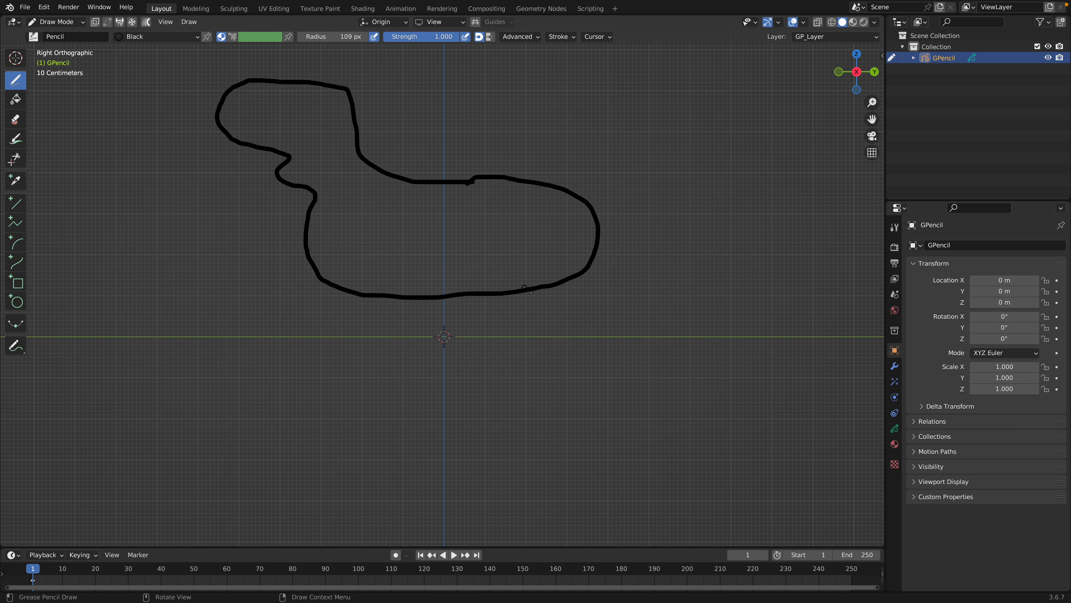
Draw four short legs with feet from the animal's belly down to the ground line
{"action": "left_click_drag", "start_coordinate": [538, 291], "coordinate": [530, 337]}
{"action": "mouse_move", "coordinate": [497, 297]}
{"action": "left_mouse_down"}
{"action": "mouse_move", "coordinate": [503, 321]}
{"action": "mouse_move", "coordinate": [489, 336]}
{"action": "left_mouse_up"}
{"action": "mouse_move", "coordinate": [388, 295]}
{"action": "left_mouse_down"}
{"action": "mouse_move", "coordinate": [390, 323]}
{"action": "mouse_move", "coordinate": [363, 339]}
{"action": "left_mouse_up"}
{"action": "mouse_move", "coordinate": [338, 290]}
{"action": "left_mouse_down"}
{"action": "mouse_move", "coordinate": [337, 327]}
{"action": "mouse_move", "coordinate": [310, 338]}
{"action": "left_mouse_up"}
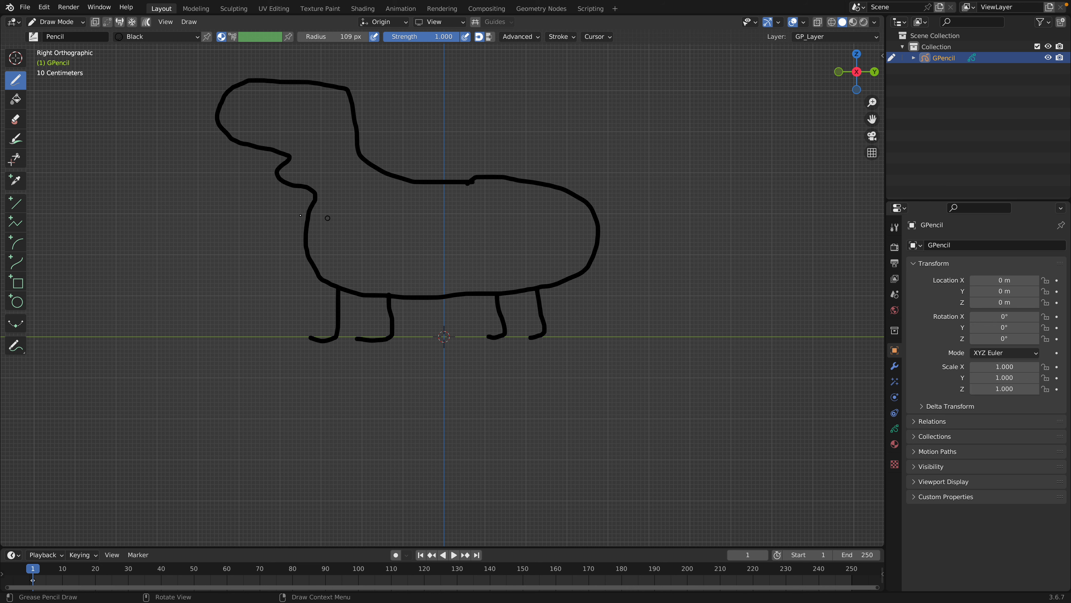
Select all strokes of the animal in Edit Mode and move them in the positive direction along the global X axis
{"action": "scroll", "coordinate": [394, 254], "scroll_direction": "down", "scroll_amount": 3}
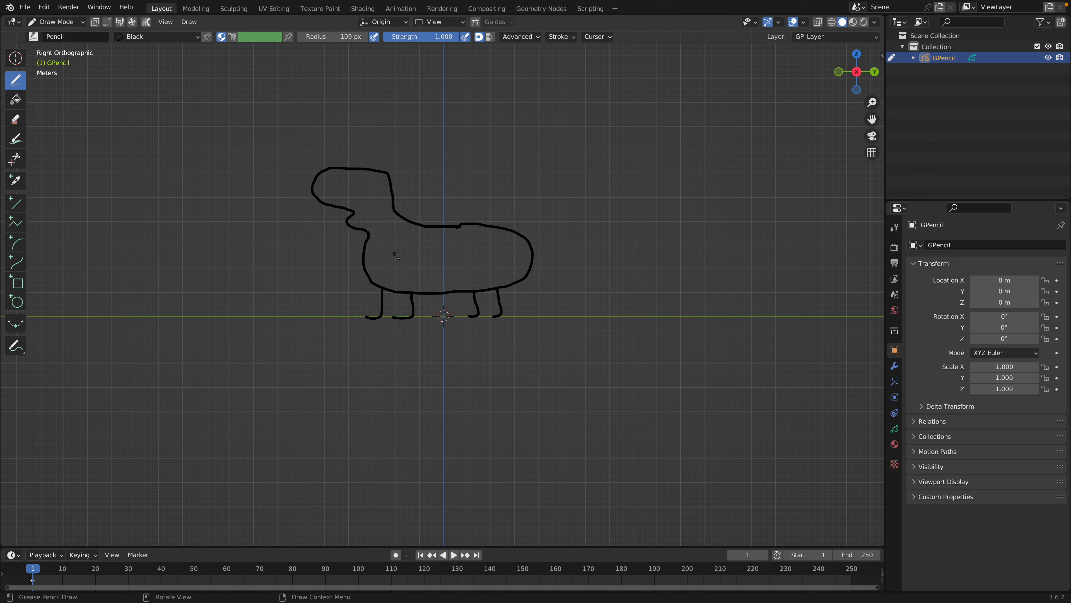
{"action": "mouse_move", "coordinate": [407, 254]}
{"action": "middle_mouse_down"}
{"action": "mouse_move", "coordinate": [528, 268]}
{"action": "mouse_move", "coordinate": [485, 285]}
{"action": "mouse_move", "coordinate": [422, 253]}
{"action": "mouse_move", "coordinate": [464, 241]}
{"action": "mouse_move", "coordinate": [349, 210]}
{"action": "mouse_move", "coordinate": [458, 241]}
{"action": "mouse_move", "coordinate": [440, 232]}
{"action": "mouse_move", "coordinate": [438, 255]}
{"action": "mouse_move", "coordinate": [400, 233]}
{"action": "mouse_move", "coordinate": [481, 263]}
{"action": "mouse_move", "coordinate": [467, 291]}
{"action": "middle_mouse_up"}
{"action": "key", "text": "Tab"}
{"action": "scroll", "coordinate": [438, 254], "scroll_direction": "down", "scroll_amount": 1}
{"action": "key", "text": "a"}
{"action": "key", "text": "alt+a"}
{"action": "key", "text": "a"}
{"action": "scroll", "coordinate": [407, 226], "scroll_direction": "up", "scroll_amount": 2}
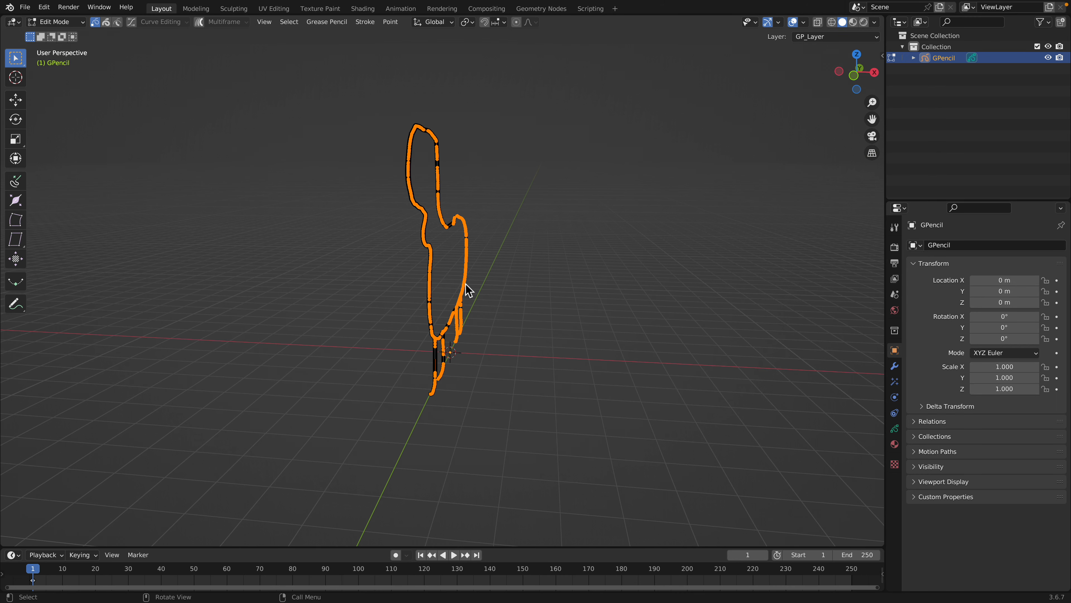
{"action": "key", "text": "g"}
{"action": "key", "text": "x"}
{"action": "left_click", "coordinate": [536, 299]}
Duplicate the selected animal strokes and place the copy in the negative X direction, parallel to the original profile
{"action": "key", "text": "shift+d"}
{"action": "key", "text": "x"}
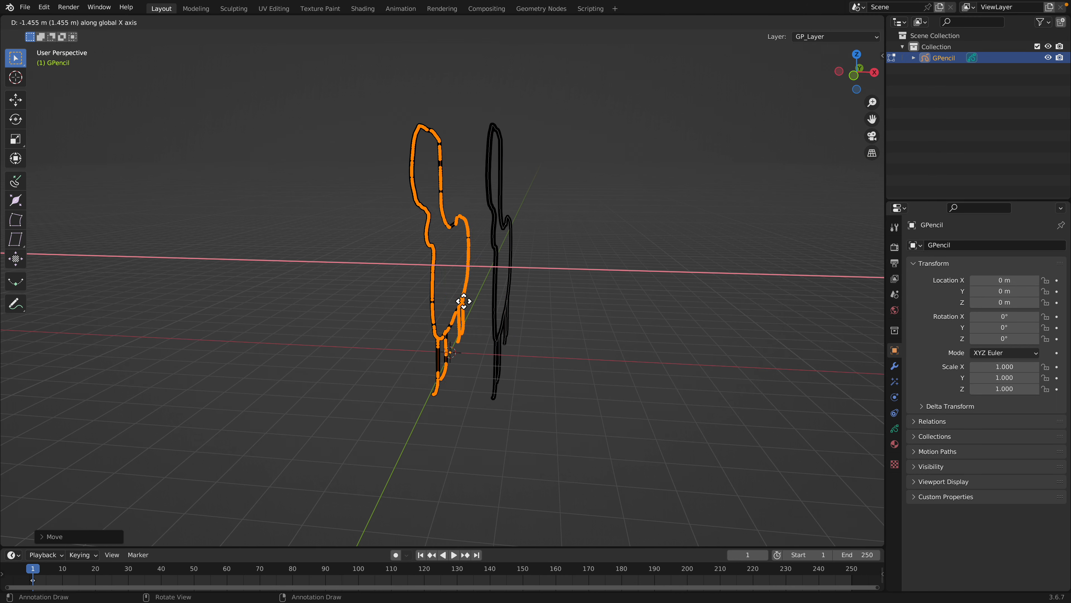
{"action": "left_click", "coordinate": [436, 299]}
{"action": "middle_click_drag", "start_coordinate": [464, 299], "coordinate": [450, 300]}
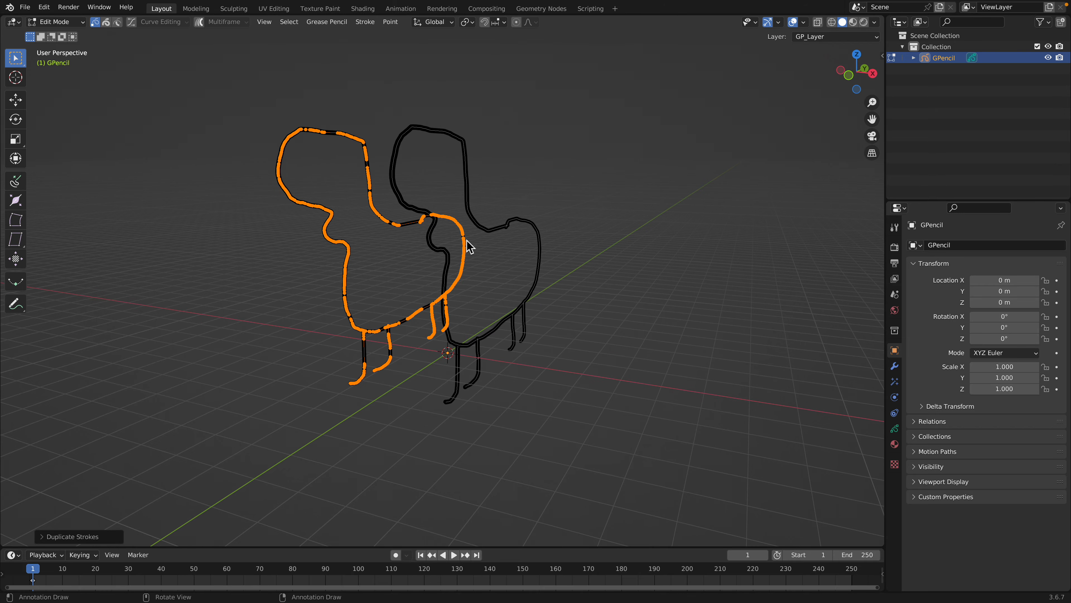
Return the Grease Pencil object to Draw Mode and save the current file
{"action": "mouse_move", "coordinate": [469, 247]}
{"action": "middle_mouse_down"}
{"action": "mouse_move", "coordinate": [406, 237]}
{"action": "mouse_move", "coordinate": [316, 266]}
{"action": "mouse_move", "coordinate": [397, 288]}
{"action": "mouse_move", "coordinate": [485, 289]}
{"action": "mouse_move", "coordinate": [419, 246]}
{"action": "mouse_move", "coordinate": [476, 235]}
{"action": "mouse_move", "coordinate": [423, 268]}
{"action": "mouse_move", "coordinate": [397, 266]}
{"action": "mouse_move", "coordinate": [371, 205]}
{"action": "middle_mouse_up"}
{"action": "key", "text": "Tab"}
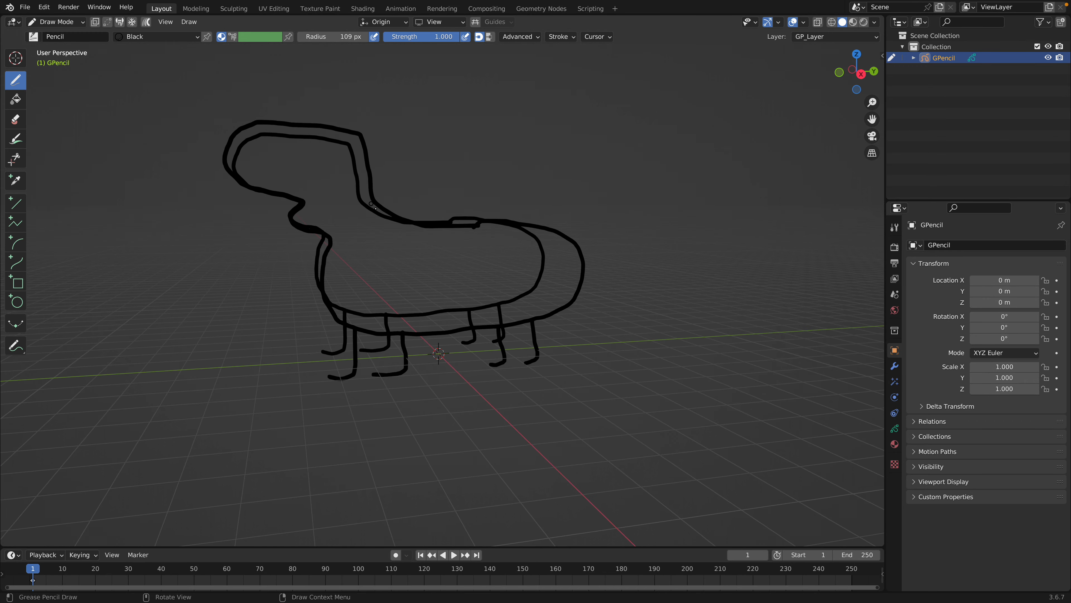
{"action": "key", "text": "ctrl+s"}
Save the scene as a new incremental version named grease_v3_002.blend
{"action": "middle_click_drag", "start_coordinate": [390, 244], "coordinate": [307, 273]}
{"action": "left_click", "coordinate": [25, 7]}
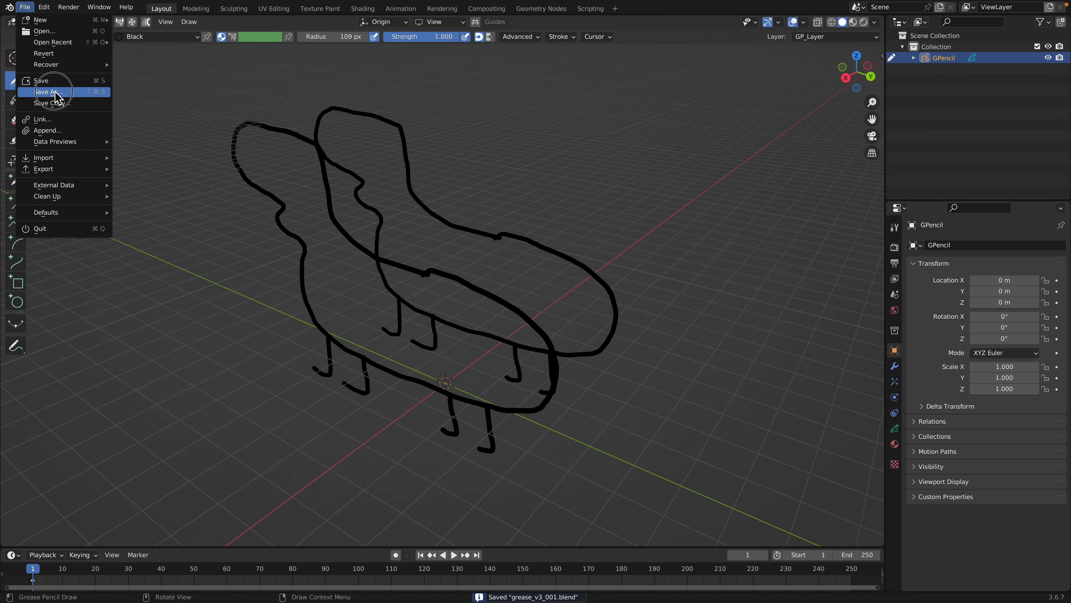
{"action": "left_click", "coordinate": [48, 99]}
{"action": "left_click", "coordinate": [689, 544]}
{"action": "left_click", "coordinate": [814, 544]}
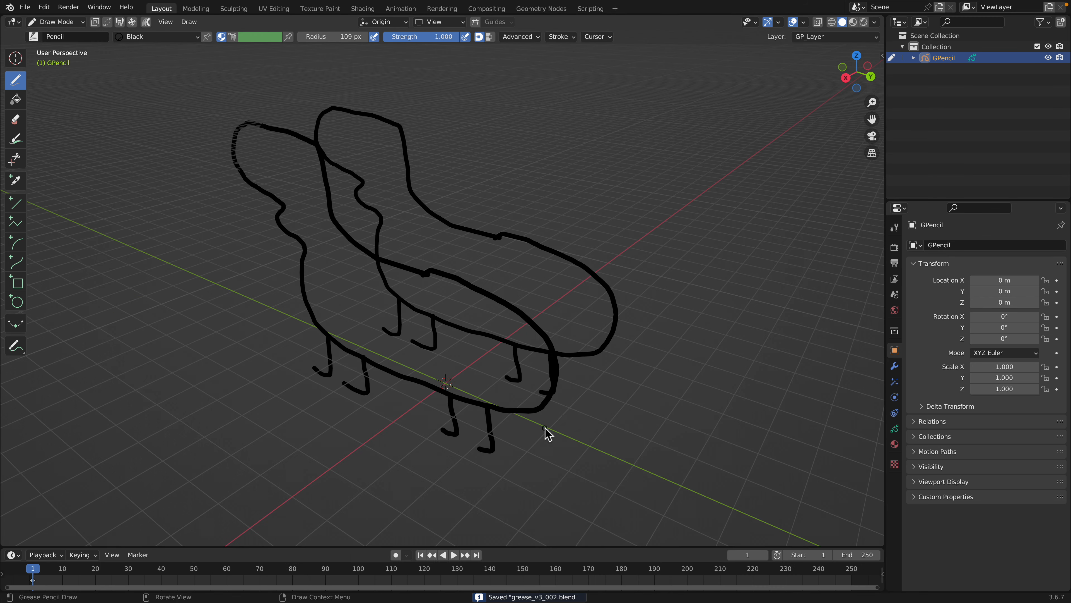
Try drawing wavy freehand strokes beside the two animal profiles from several view angles
{"action": "middle_click_drag", "start_coordinate": [546, 431], "coordinate": [493, 406]}
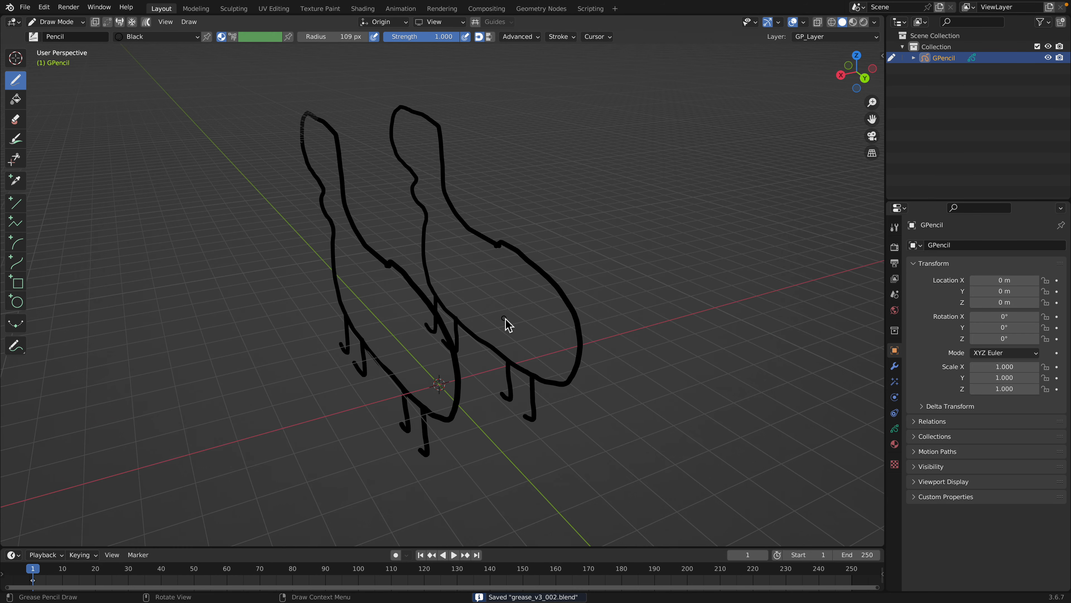
{"action": "middle_click_drag", "start_coordinate": [440, 316], "coordinate": [469, 297]}
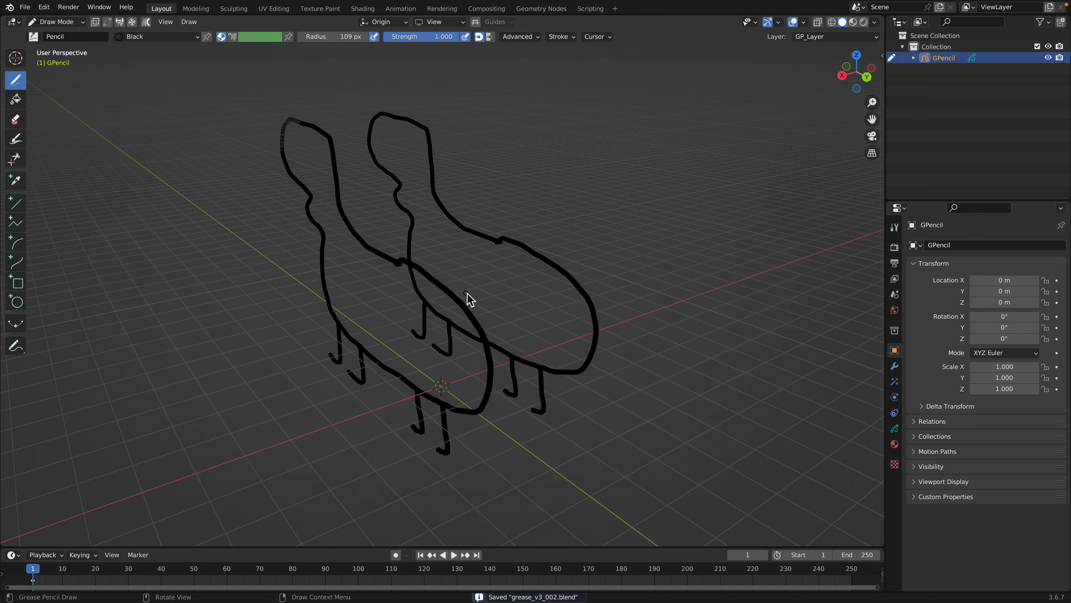
{"action": "middle_click_drag", "start_coordinate": [556, 236], "coordinate": [533, 264]}
{"action": "mouse_move", "coordinate": [531, 258]}
{"action": "left_mouse_down"}
{"action": "mouse_move", "coordinate": [591, 242]}
{"action": "mouse_move", "coordinate": [624, 187]}
{"action": "left_mouse_up"}
{"action": "middle_click_drag", "start_coordinate": [387, 317], "coordinate": [371, 292]}
{"action": "left_click_drag", "start_coordinate": [371, 275], "coordinate": [203, 240]}
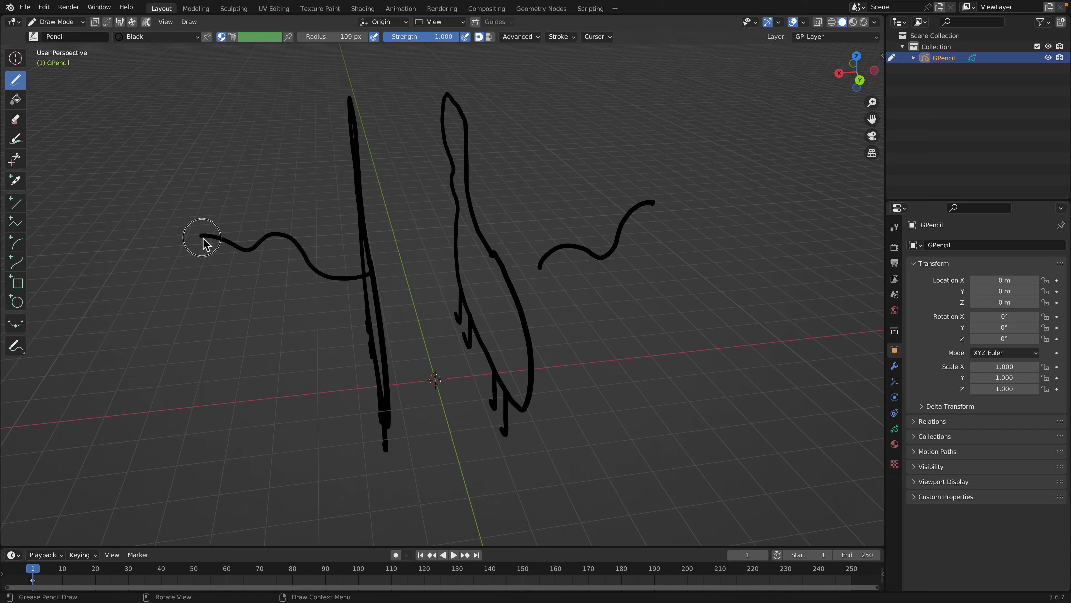
{"action": "middle_click_drag", "start_coordinate": [203, 239], "coordinate": [221, 293]}
{"action": "mouse_move", "coordinate": [212, 282]}
{"action": "left_mouse_down"}
{"action": "mouse_move", "coordinate": [142, 344]}
{"action": "mouse_move", "coordinate": [152, 353]}
{"action": "left_mouse_up"}
{"action": "middle_click_drag", "start_coordinate": [252, 362], "coordinate": [195, 368]}
{"action": "mouse_move", "coordinate": [255, 192]}
{"action": "left_mouse_down"}
{"action": "mouse_move", "coordinate": [166, 184]}
{"action": "mouse_move", "coordinate": [171, 198]}
{"action": "left_mouse_up"}
{"action": "mouse_move", "coordinate": [340, 287]}
{"action": "middle_mouse_down"}
{"action": "mouse_move", "coordinate": [399, 346]}
{"action": "mouse_move", "coordinate": [462, 328]}
{"action": "mouse_move", "coordinate": [521, 284]}
{"action": "mouse_move", "coordinate": [520, 265]}
{"action": "middle_mouse_up"}
Undo the wavy test strokes, then try one more beside the profiles and undo it too
{"action": "key", "text": "super+z"}
{"action": "key", "text": "super+z"}
{"action": "key", "text": "super+z"}
{"action": "key", "text": "super+z"}
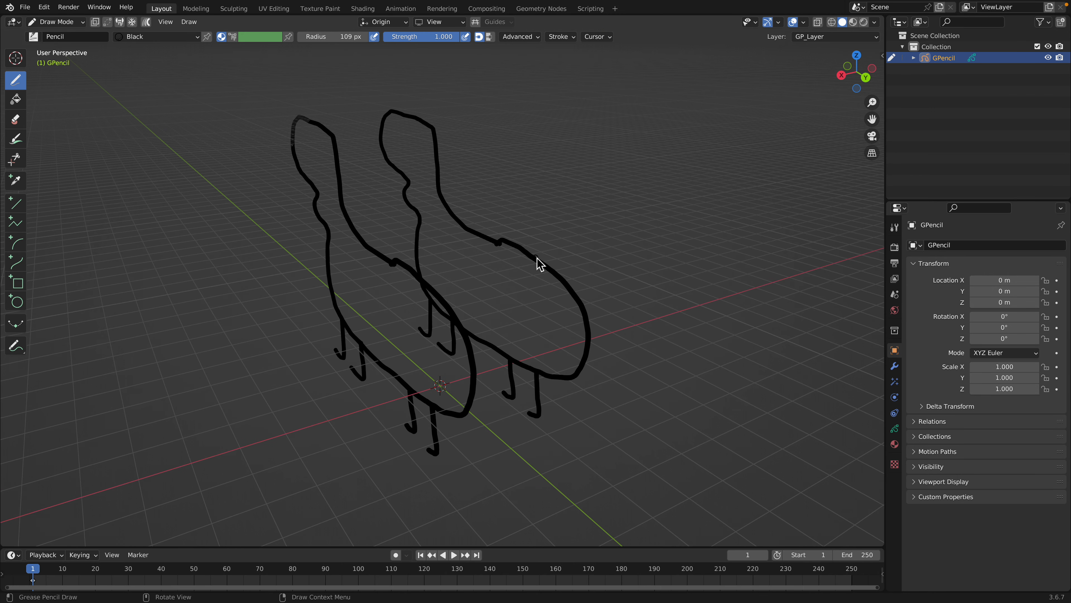
{"action": "mouse_move", "coordinate": [538, 258]}
{"action": "left_mouse_down"}
{"action": "mouse_move", "coordinate": [634, 232]}
{"action": "mouse_move", "coordinate": [674, 203]}
{"action": "left_mouse_up"}
{"action": "key", "text": "super+z"}
Try drawing three freehand curves in the empty space around and above the two animal profiles
{"action": "middle_click_drag", "start_coordinate": [602, 239], "coordinate": [582, 227]}
{"action": "mouse_move", "coordinate": [539, 221]}
{"action": "left_mouse_down"}
{"action": "mouse_move", "coordinate": [556, 189]}
{"action": "mouse_move", "coordinate": [629, 260]}
{"action": "left_mouse_up"}
{"action": "mouse_move", "coordinate": [489, 208]}
{"action": "left_mouse_down"}
{"action": "mouse_move", "coordinate": [376, 127]}
{"action": "mouse_move", "coordinate": [331, 114]}
{"action": "left_mouse_up"}
{"action": "mouse_move", "coordinate": [277, 182]}
{"action": "left_mouse_down"}
{"action": "mouse_move", "coordinate": [292, 219]}
{"action": "mouse_move", "coordinate": [289, 284]}
{"action": "left_mouse_up"}
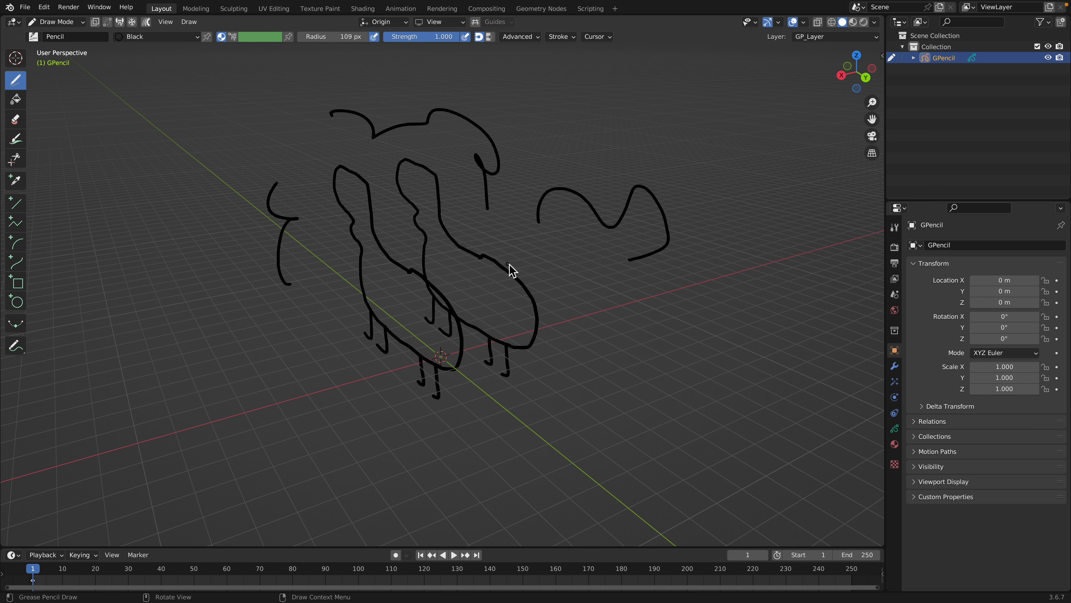
Examine the available Stroke Placement and Drawing Plane options for Grease Pencil drawing
{"action": "scroll", "coordinate": [511, 270], "scroll_direction": "up", "scroll_amount": 1}
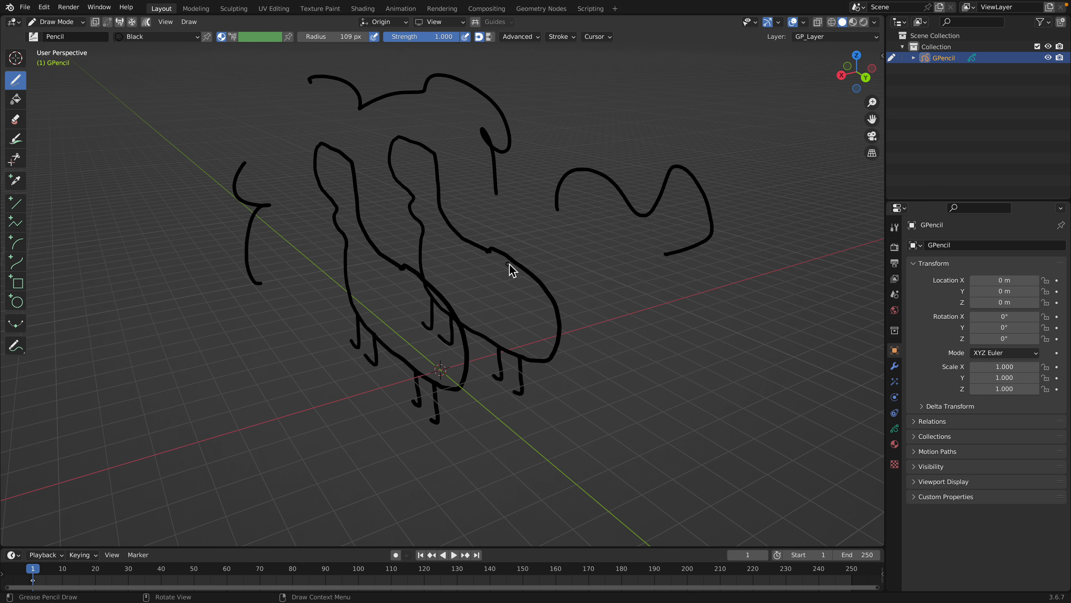
{"action": "left_click", "coordinate": [384, 22]}
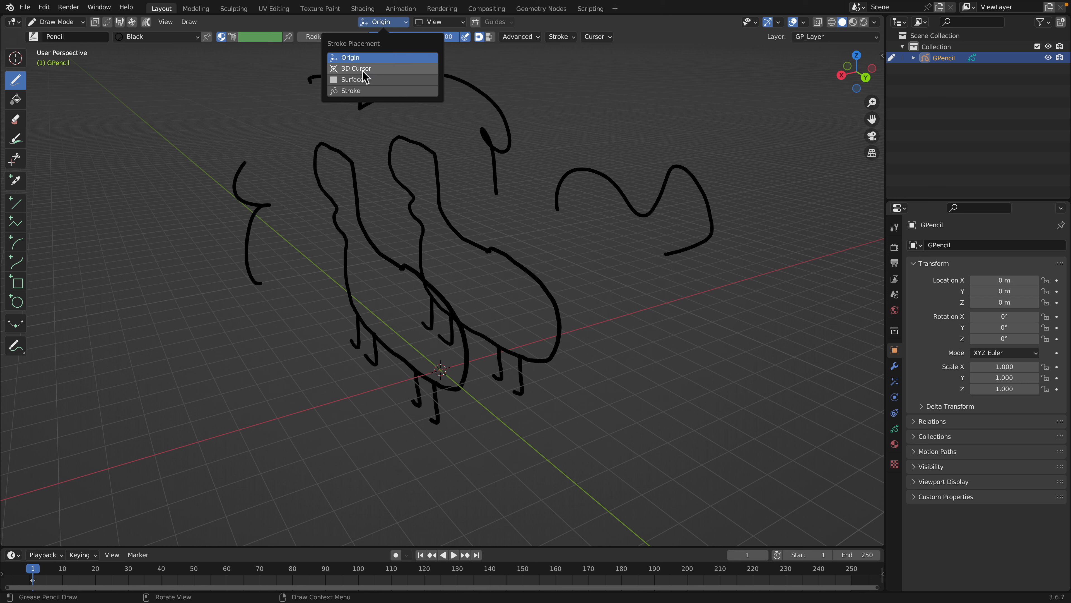
{"action": "left_click", "coordinate": [429, 24]}
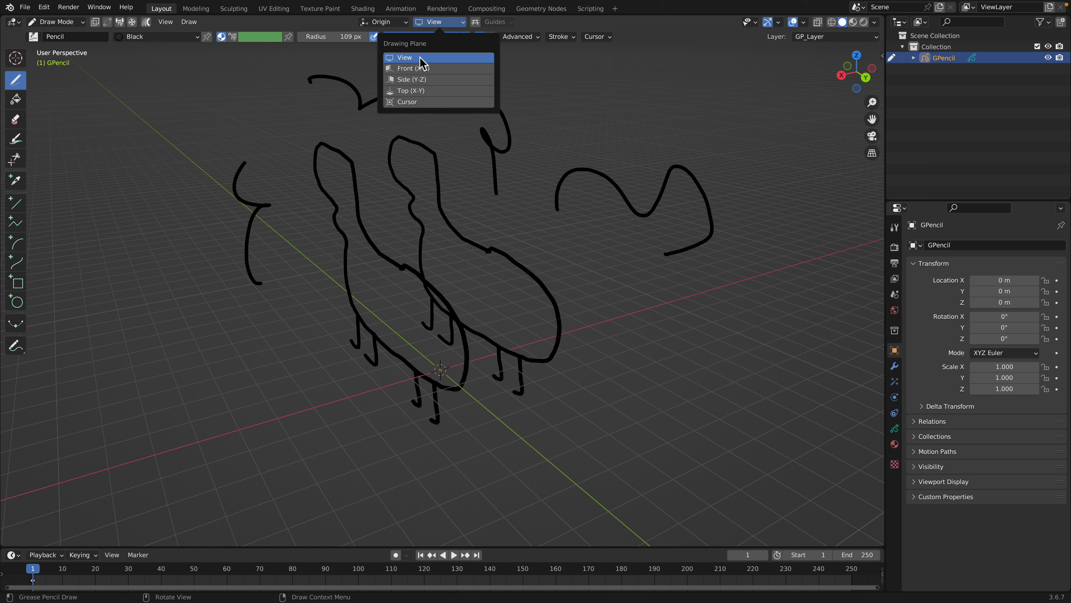
Undo the three freehand curves around the animal profiles
{"action": "scroll", "coordinate": [641, 244], "scroll_direction": "down", "scroll_amount": 2}
{"action": "mouse_move", "coordinate": [584, 250]}
{"action": "middle_mouse_down"}
{"action": "mouse_move", "coordinate": [557, 253]}
{"action": "mouse_move", "coordinate": [471, 226]}
{"action": "mouse_move", "coordinate": [559, 254]}
{"action": "mouse_move", "coordinate": [532, 247]}
{"action": "mouse_move", "coordinate": [470, 219]}
{"action": "middle_mouse_up"}
{"action": "key", "text": "ctrl+z"}
{"action": "key", "text": "ctrl+z"}
{"action": "key", "text": "ctrl+z"}
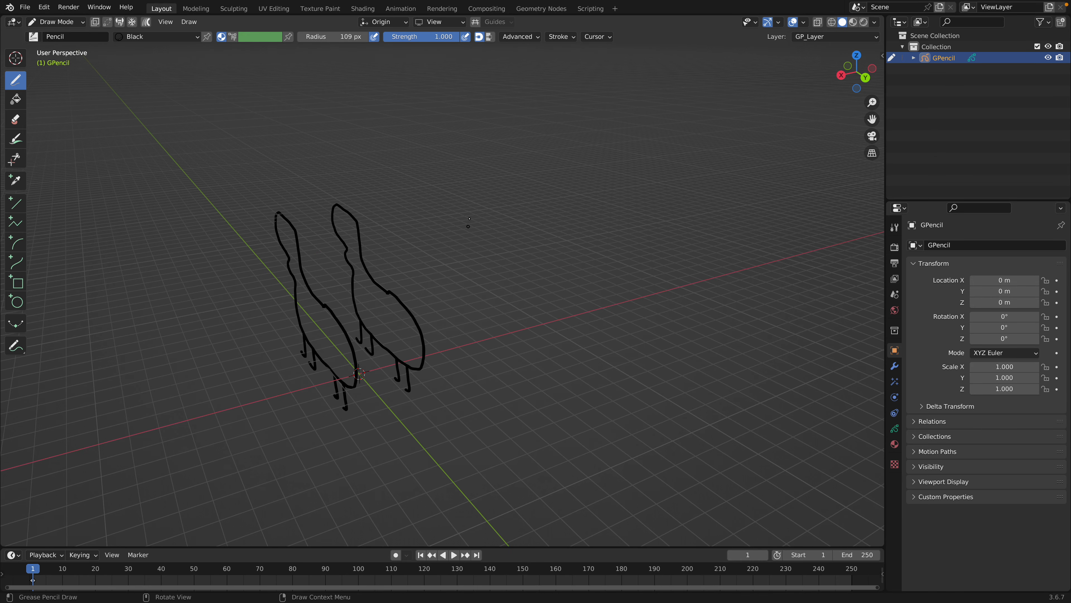
Try drawing a square, a diamond and two circles freehand beside the animal profiles
{"action": "mouse_move", "coordinate": [464, 211]}
{"action": "left_mouse_down"}
{"action": "mouse_move", "coordinate": [495, 278]}
{"action": "mouse_move", "coordinate": [497, 215]}
{"action": "mouse_move", "coordinate": [460, 214]}
{"action": "left_mouse_up"}
{"action": "mouse_move", "coordinate": [596, 198]}
{"action": "left_mouse_down"}
{"action": "mouse_move", "coordinate": [610, 281]}
{"action": "mouse_move", "coordinate": [578, 197]}
{"action": "left_mouse_up"}
{"action": "mouse_move", "coordinate": [671, 228]}
{"action": "left_mouse_down"}
{"action": "mouse_move", "coordinate": [718, 271]}
{"action": "mouse_move", "coordinate": [655, 225]}
{"action": "left_mouse_up"}
{"action": "mouse_move", "coordinate": [592, 316]}
{"action": "left_mouse_down"}
{"action": "mouse_move", "coordinate": [587, 396]}
{"action": "mouse_move", "coordinate": [599, 321]}
{"action": "left_mouse_up"}
{"action": "mouse_move", "coordinate": [608, 322]}
{"action": "middle_mouse_down"}
{"action": "mouse_move", "coordinate": [540, 247]}
{"action": "mouse_move", "coordinate": [615, 332]}
{"action": "middle_mouse_up"}
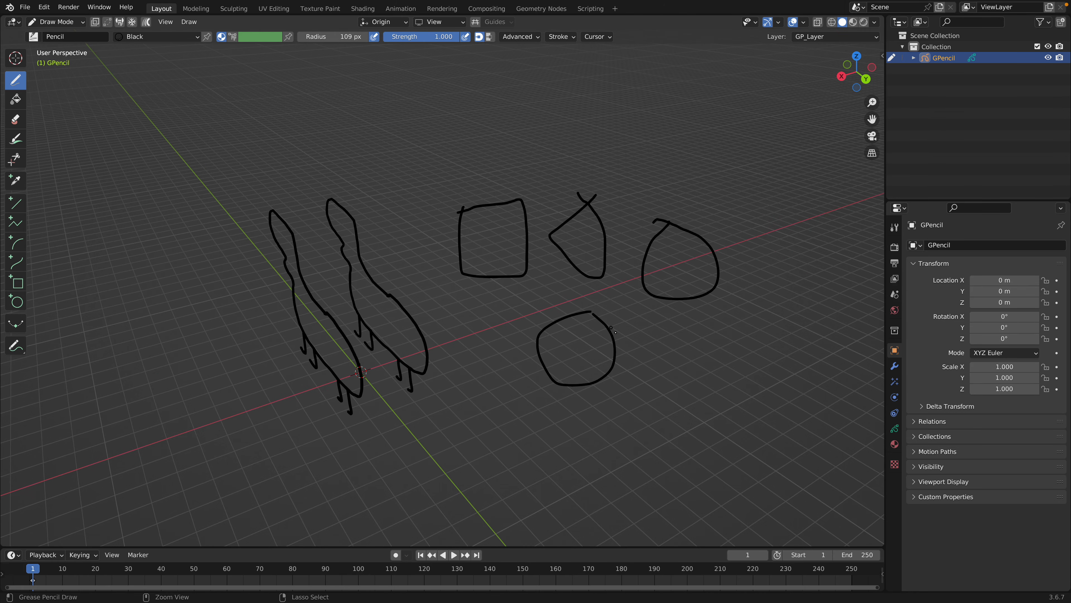
Undo the freehand square, diamond and circles beside the animal profiles
{"action": "key", "text": "ctrl+z"}
{"action": "key", "text": "ctrl+z"}
{"action": "key", "text": "ctrl+z"}
{"action": "key", "text": "ctrl+z"}
{"action": "key", "text": "ctrl+z"}
Save the file with only the two animal profiles in it
{"action": "mouse_move", "coordinate": [615, 332]}
{"action": "middle_mouse_down"}
{"action": "mouse_move", "coordinate": [452, 328]}
{"action": "mouse_move", "coordinate": [512, 311]}
{"action": "mouse_move", "coordinate": [440, 248]}
{"action": "mouse_move", "coordinate": [394, 253]}
{"action": "mouse_move", "coordinate": [326, 334]}
{"action": "mouse_move", "coordinate": [335, 271]}
{"action": "mouse_move", "coordinate": [444, 306]}
{"action": "mouse_move", "coordinate": [326, 319]}
{"action": "mouse_move", "coordinate": [404, 305]}
{"action": "middle_mouse_up"}
{"action": "key", "text": "ctrl+s"}
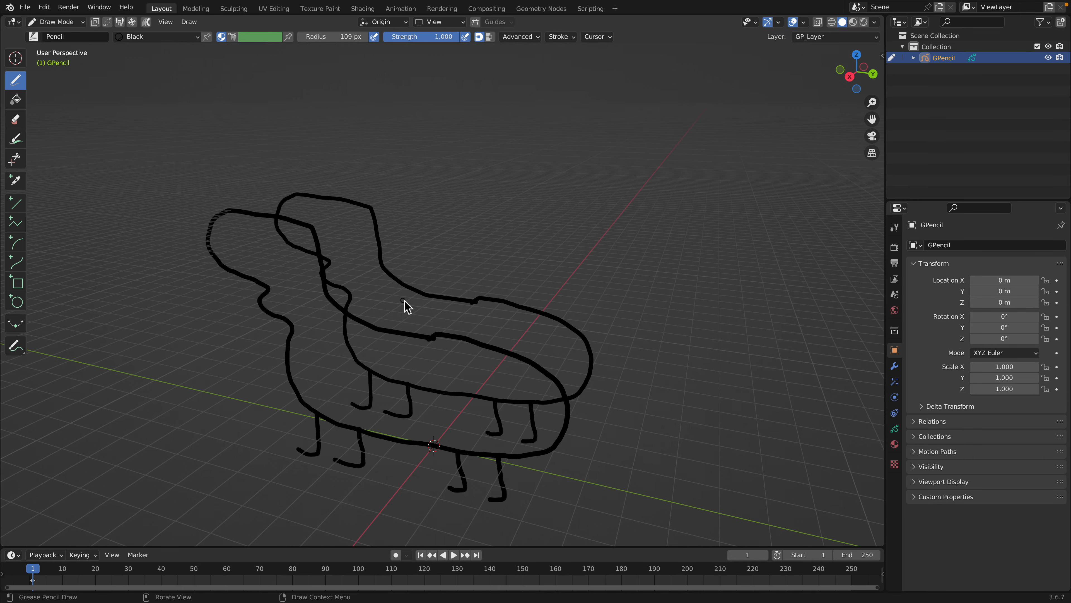
Set the stroke placement to Stroke with All Points as the target
{"action": "middle_click_drag", "start_coordinate": [360, 262], "coordinate": [378, 232]}
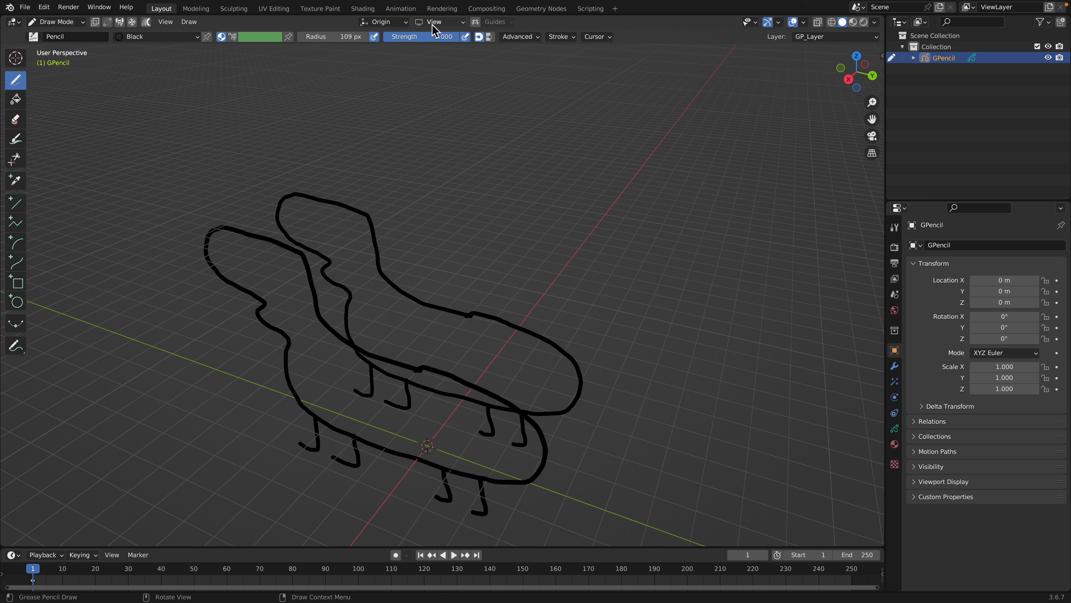
{"action": "left_click", "coordinate": [383, 24]}
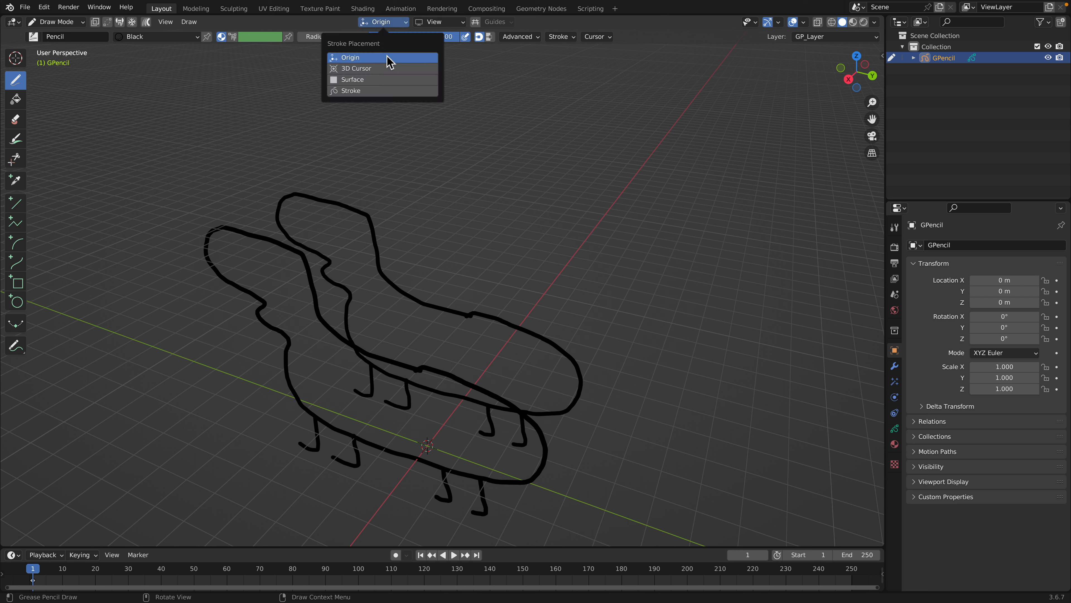
{"action": "left_click", "coordinate": [354, 91]}
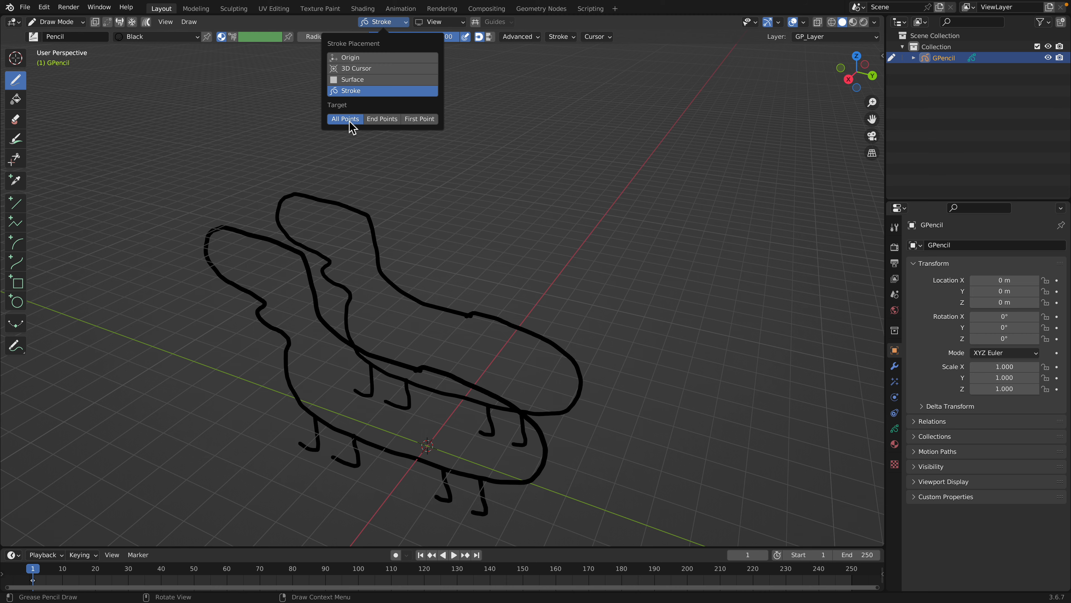
Draw a connecting stroke across the gap from one animal profile's outline to the other
{"action": "mouse_move", "coordinate": [428, 248]}
{"action": "middle_mouse_down"}
{"action": "mouse_move", "coordinate": [354, 276]}
{"action": "mouse_move", "coordinate": [397, 246]}
{"action": "middle_mouse_up"}
{"action": "scroll", "coordinate": [397, 246], "scroll_direction": "up", "scroll_amount": 4}
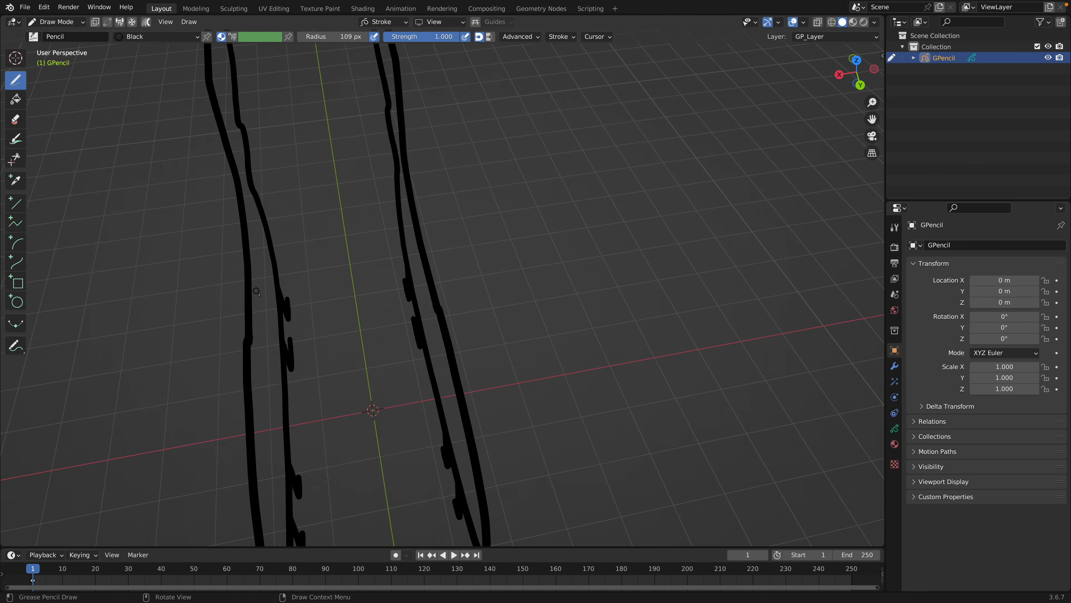
{"action": "left_click_drag", "start_coordinate": [252, 289], "coordinate": [431, 270]}
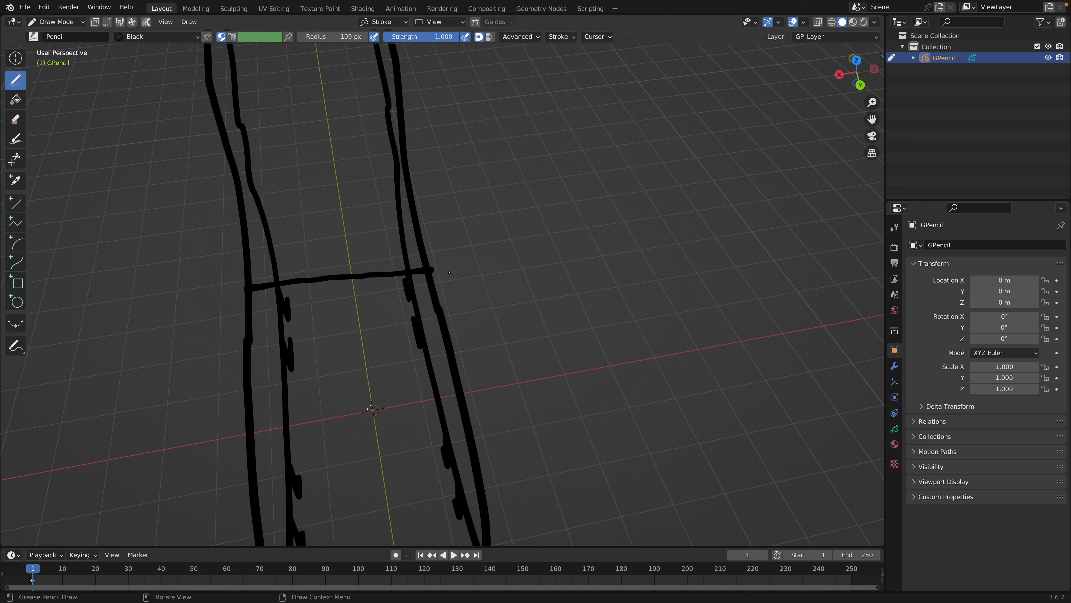
Draw another connecting stroke across the gap between the two animal profiles' lower outlines and save the file
{"action": "mouse_move", "coordinate": [386, 289]}
{"action": "middle_mouse_down"}
{"action": "mouse_move", "coordinate": [477, 249]}
{"action": "mouse_move", "coordinate": [334, 298]}
{"action": "mouse_move", "coordinate": [346, 336]}
{"action": "mouse_move", "coordinate": [359, 306]}
{"action": "mouse_move", "coordinate": [335, 325]}
{"action": "middle_mouse_up"}
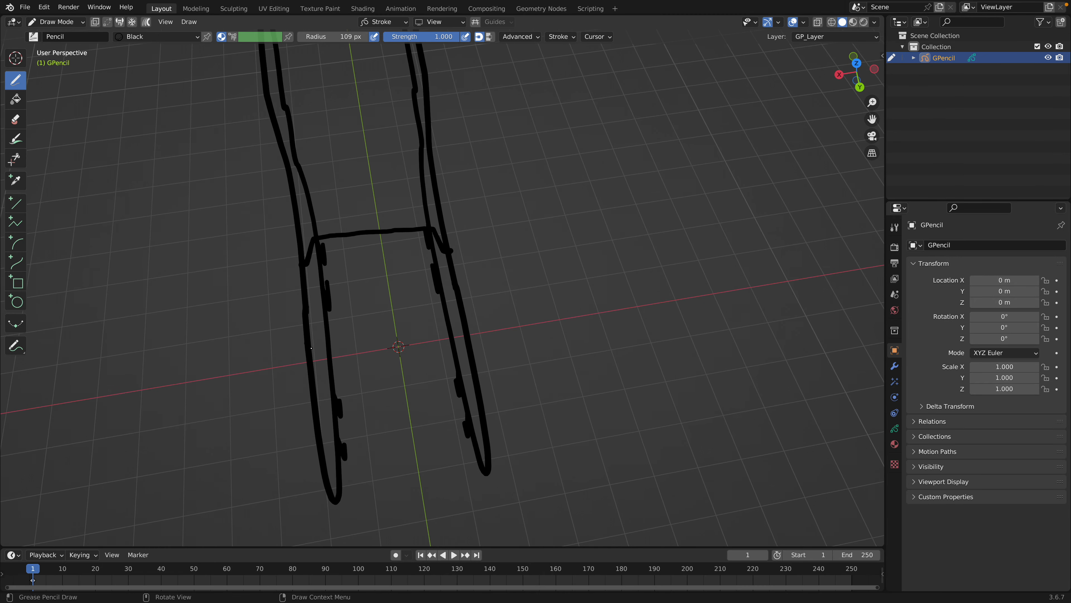
{"action": "left_click_drag", "start_coordinate": [317, 341], "coordinate": [468, 306]}
{"action": "mouse_move", "coordinate": [468, 306]}
{"action": "middle_mouse_down"}
{"action": "mouse_move", "coordinate": [426, 260]}
{"action": "mouse_move", "coordinate": [485, 234]}
{"action": "mouse_move", "coordinate": [424, 183]}
{"action": "middle_mouse_up"}
{"action": "key", "text": "ctrl+s"}
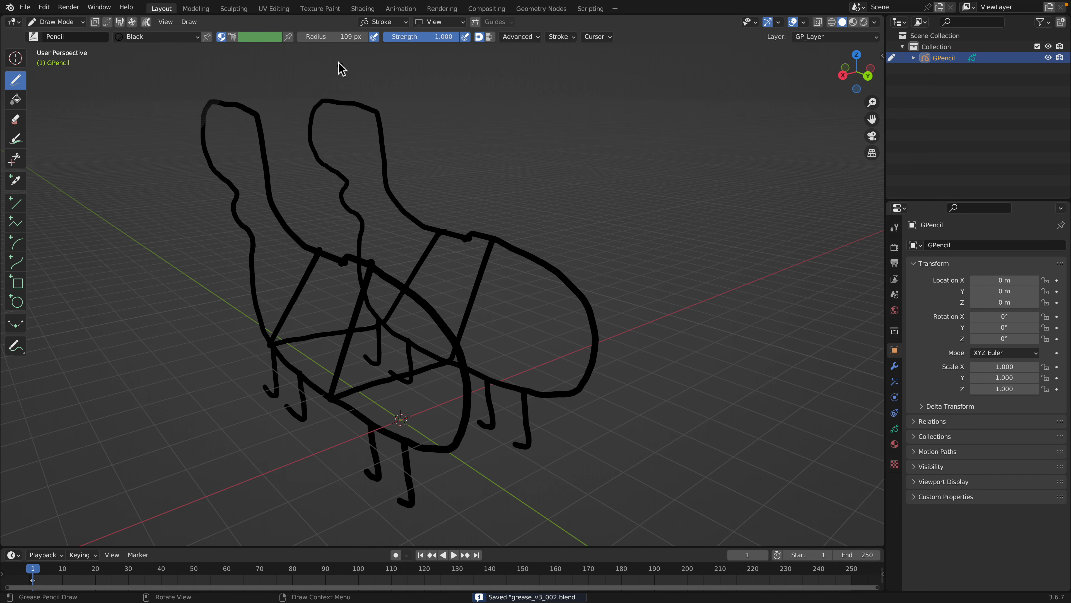
{"action": "left_click", "coordinate": [386, 26]}
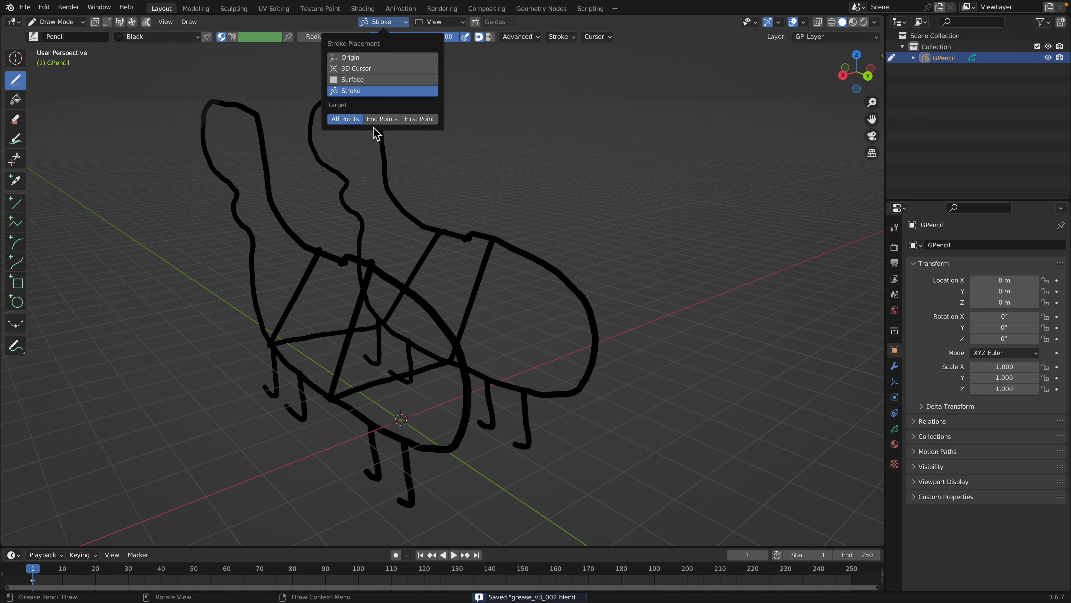
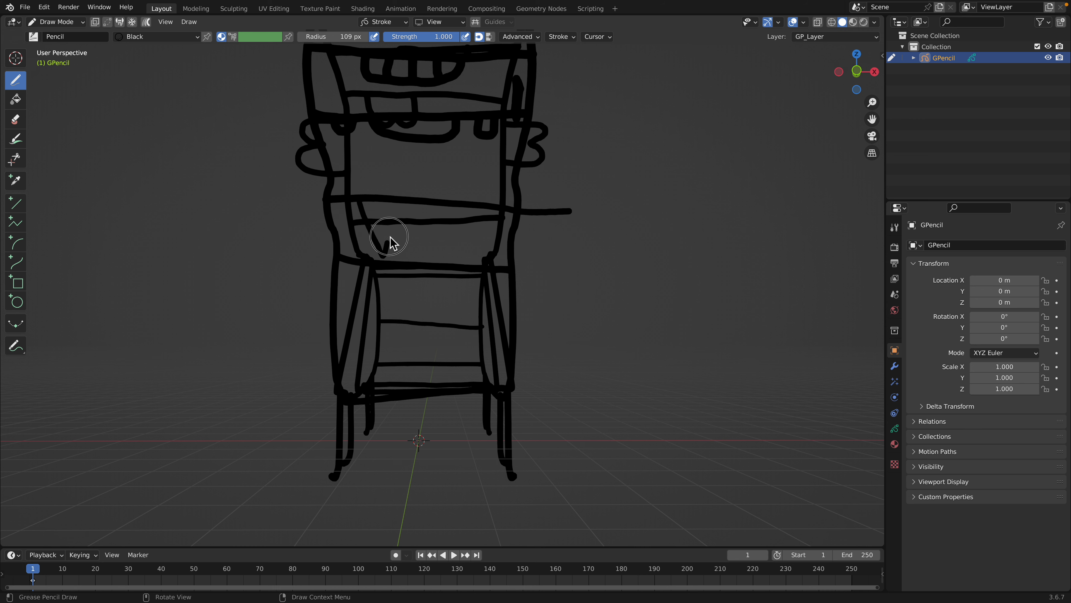
Draw short strokes between the crossbars on the animal's neck, snapped to the existing strokes
{"action": "middle_click_drag", "start_coordinate": [437, 269], "coordinate": [439, 251]}
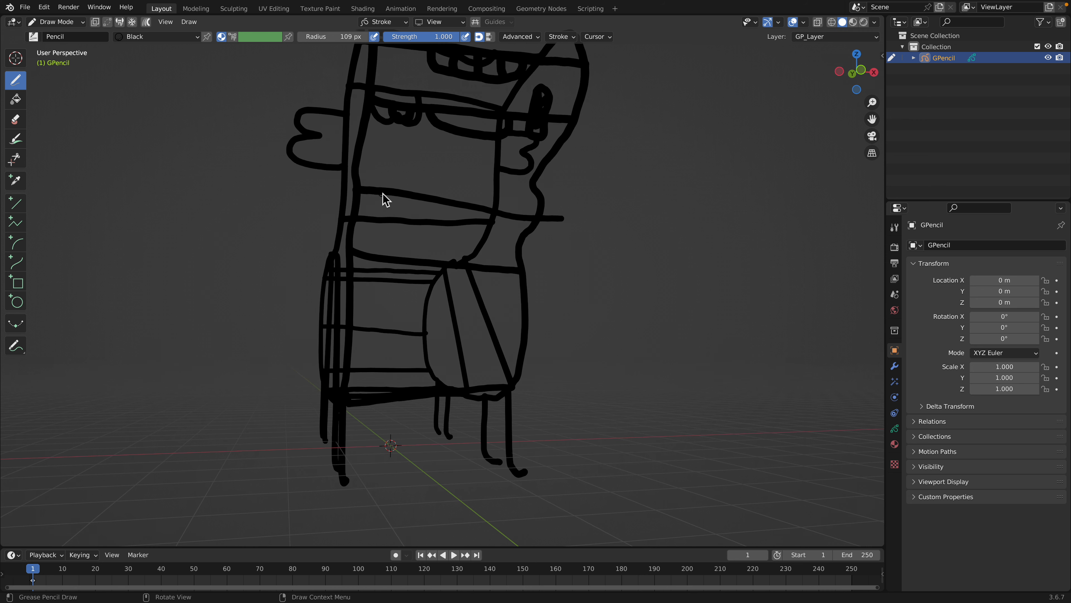
{"action": "left_click_drag", "start_coordinate": [383, 195], "coordinate": [382, 255]}
{"action": "left_click_drag", "start_coordinate": [422, 201], "coordinate": [433, 262]}
{"action": "mouse_move", "coordinate": [433, 262]}
{"action": "middle_mouse_down"}
{"action": "mouse_move", "coordinate": [415, 256]}
{"action": "mouse_move", "coordinate": [436, 208]}
{"action": "middle_mouse_up"}
{"action": "mouse_move", "coordinate": [425, 264]}
{"action": "middle_mouse_down"}
{"action": "mouse_move", "coordinate": [414, 270]}
{"action": "mouse_move", "coordinate": [413, 230]}
{"action": "mouse_move", "coordinate": [428, 246]}
{"action": "mouse_move", "coordinate": [472, 228]}
{"action": "mouse_move", "coordinate": [383, 268]}
{"action": "mouse_move", "coordinate": [413, 263]}
{"action": "mouse_move", "coordinate": [286, 193]}
{"action": "mouse_move", "coordinate": [304, 221]}
{"action": "mouse_move", "coordinate": [285, 204]}
{"action": "middle_mouse_up"}
{"action": "scroll", "coordinate": [276, 195], "scroll_direction": "up", "scroll_amount": 1}
{"action": "mouse_move", "coordinate": [249, 176]}
{"action": "left_mouse_down"}
{"action": "mouse_move", "coordinate": [259, 197]}
{"action": "mouse_move", "coordinate": [294, 199]}
{"action": "left_mouse_up"}
{"action": "scroll", "coordinate": [411, 306], "scroll_direction": "down", "scroll_amount": 3}
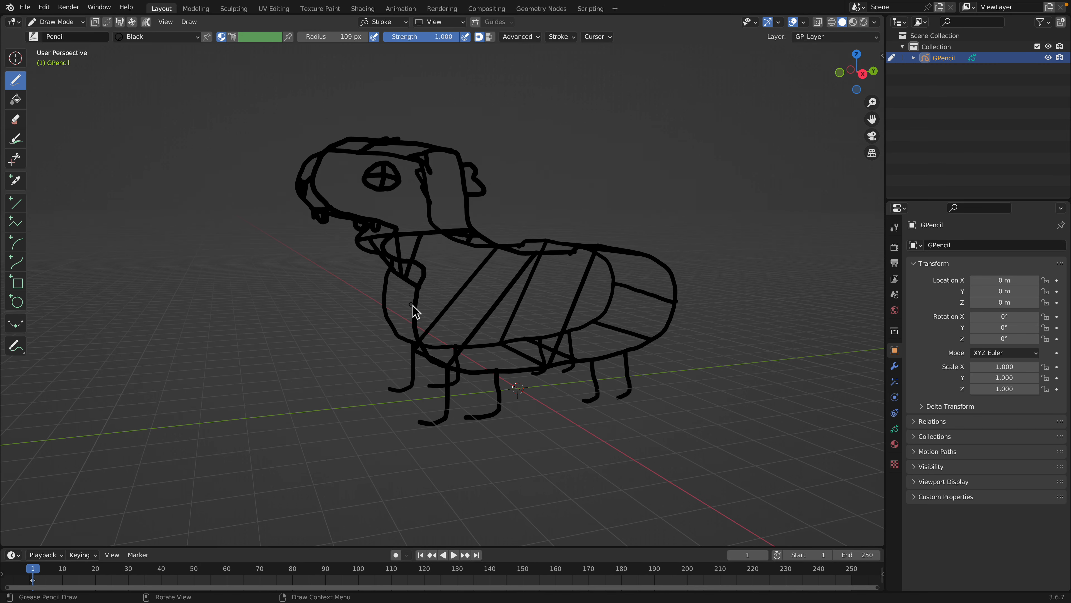
Draw a small loop on the animal's chest and cross strokes between the diagonal bars on the side of its body
{"action": "mouse_move", "coordinate": [413, 306]}
{"action": "left_mouse_down"}
{"action": "mouse_move", "coordinate": [395, 311]}
{"action": "mouse_move", "coordinate": [413, 327]}
{"action": "left_mouse_up"}
{"action": "scroll", "coordinate": [442, 319], "scroll_direction": "up", "scroll_amount": 2}
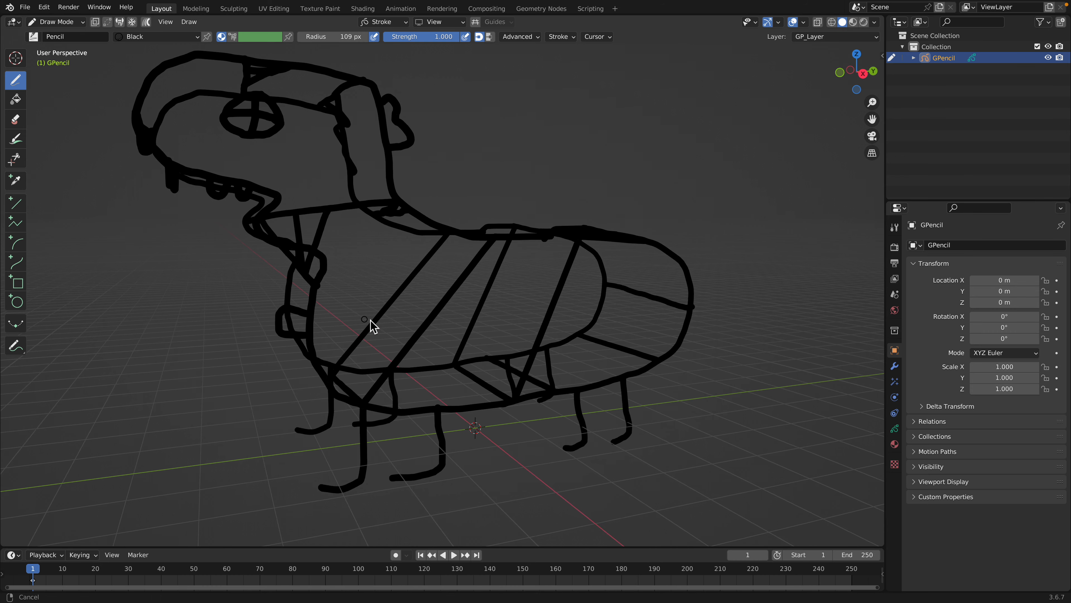
{"action": "mouse_move", "coordinate": [371, 325]}
{"action": "middle_mouse_down"}
{"action": "mouse_move", "coordinate": [378, 332]}
{"action": "mouse_move", "coordinate": [371, 316]}
{"action": "mouse_move", "coordinate": [438, 306]}
{"action": "mouse_move", "coordinate": [320, 325]}
{"action": "mouse_move", "coordinate": [373, 327]}
{"action": "middle_mouse_up"}
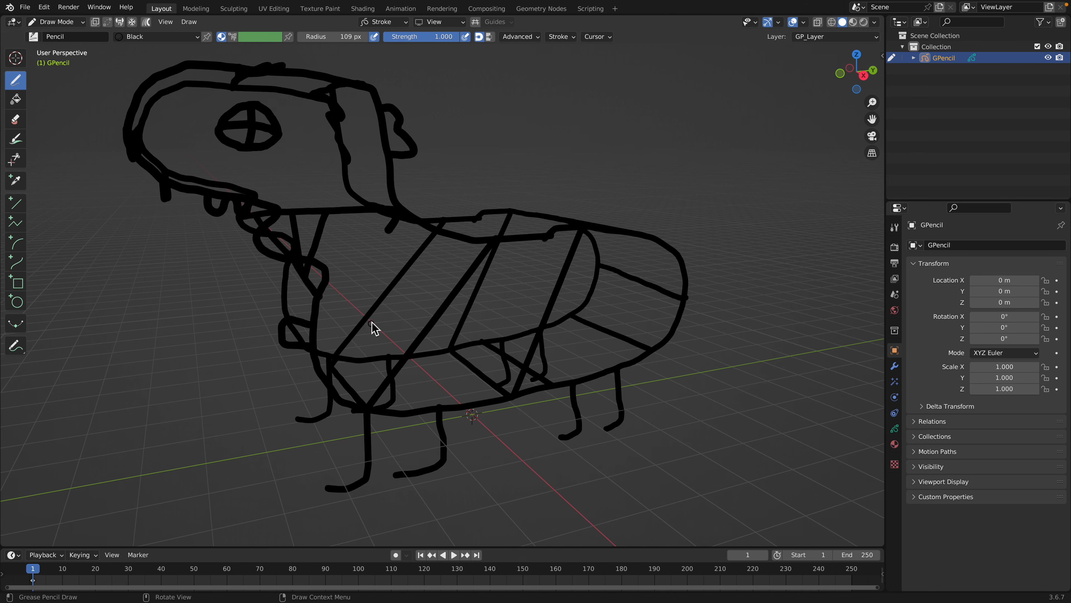
{"action": "left_click_drag", "start_coordinate": [367, 320], "coordinate": [411, 347]}
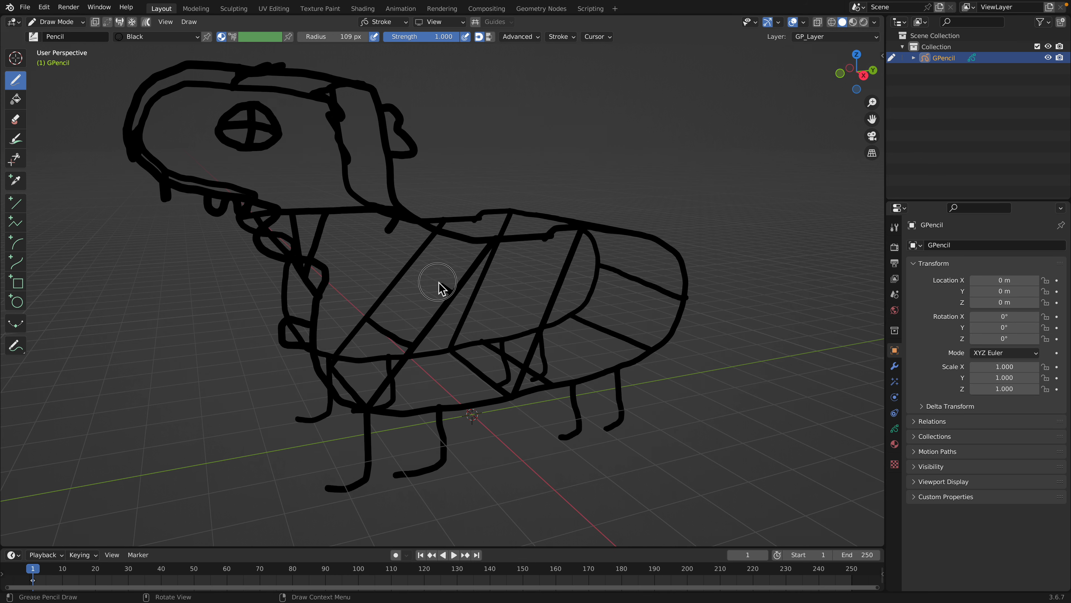
{"action": "mouse_move", "coordinate": [439, 282]}
{"action": "left_mouse_down"}
{"action": "mouse_move", "coordinate": [411, 267]}
{"action": "mouse_move", "coordinate": [387, 328]}
{"action": "left_mouse_up"}
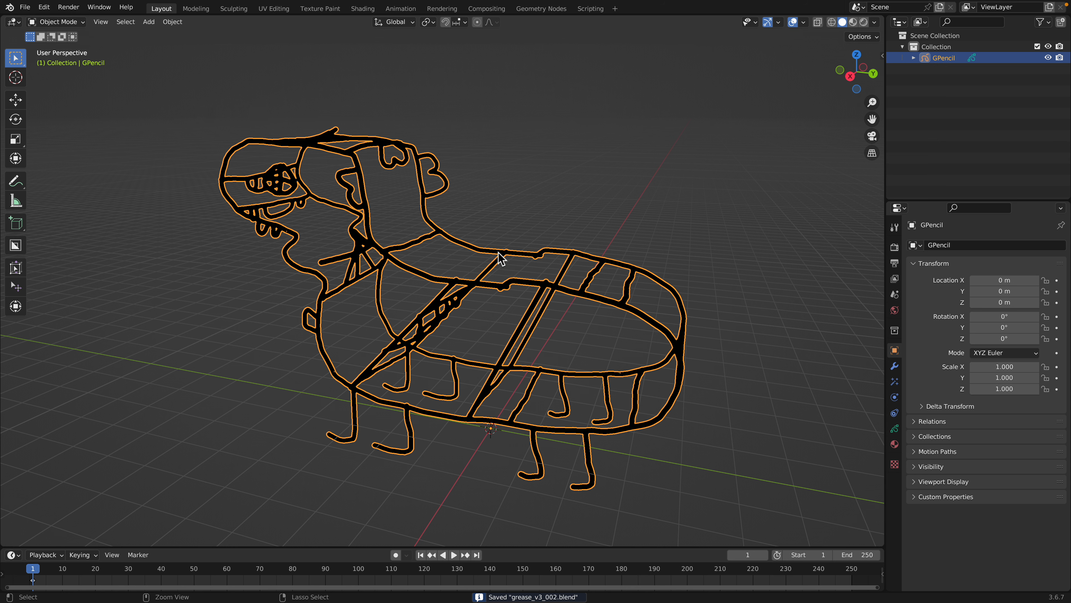
Switch to Finder and launch Blender from the Blender 41 alpha folder in Applications
{"action": "key", "text": "ctrl+Left"}
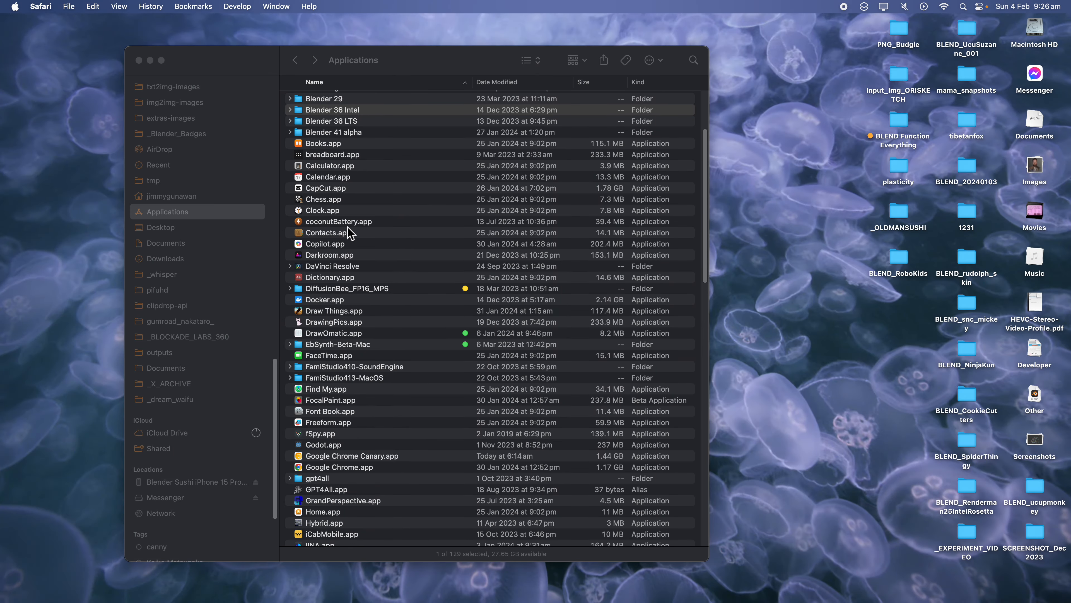
{"action": "scroll", "coordinate": [352, 252], "scroll_direction": "up", "scroll_amount": 3}
{"action": "left_click", "coordinate": [363, 181]}
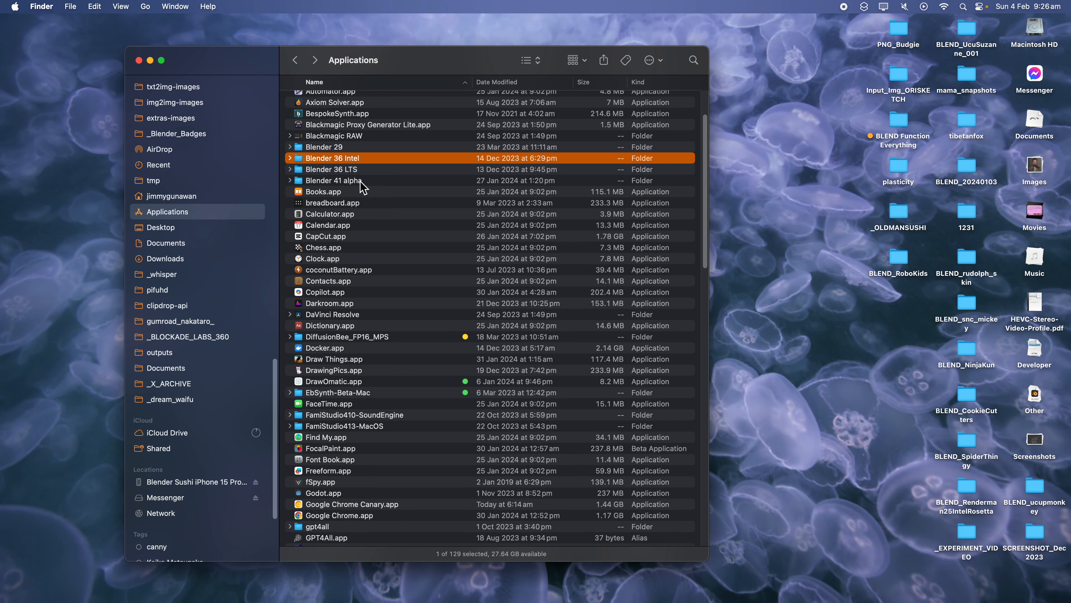
{"action": "double_click", "coordinate": [364, 180]}
{"action": "right_click", "coordinate": [326, 97]}
{"action": "left_click", "coordinate": [335, 102]}
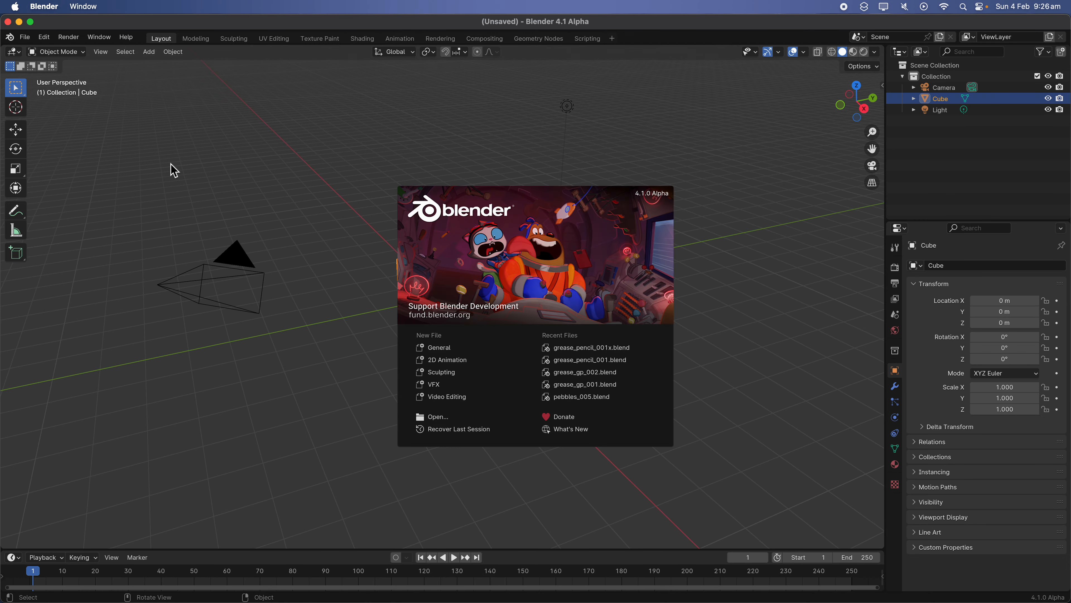
Dismiss the splash screen and delete all default objects from the new scene
{"action": "left_click", "coordinate": [225, 170]}
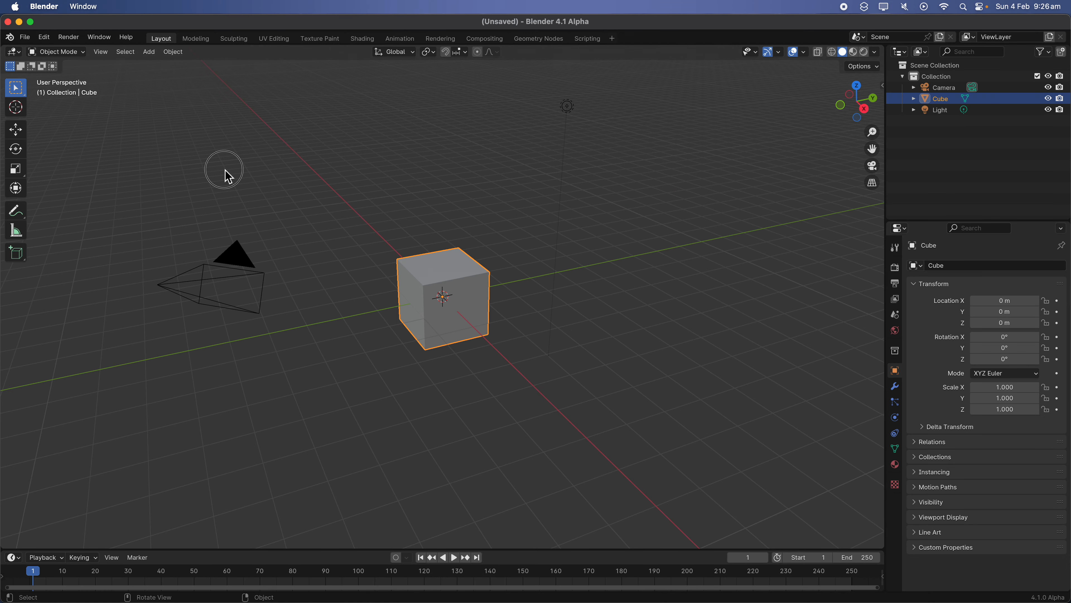
{"action": "key", "text": "a"}
{"action": "key", "text": "x"}
{"action": "left_click", "coordinate": [247, 197]}
Open the file grease_v3_002.blend from the Desktop
{"action": "left_click", "coordinate": [26, 37]}
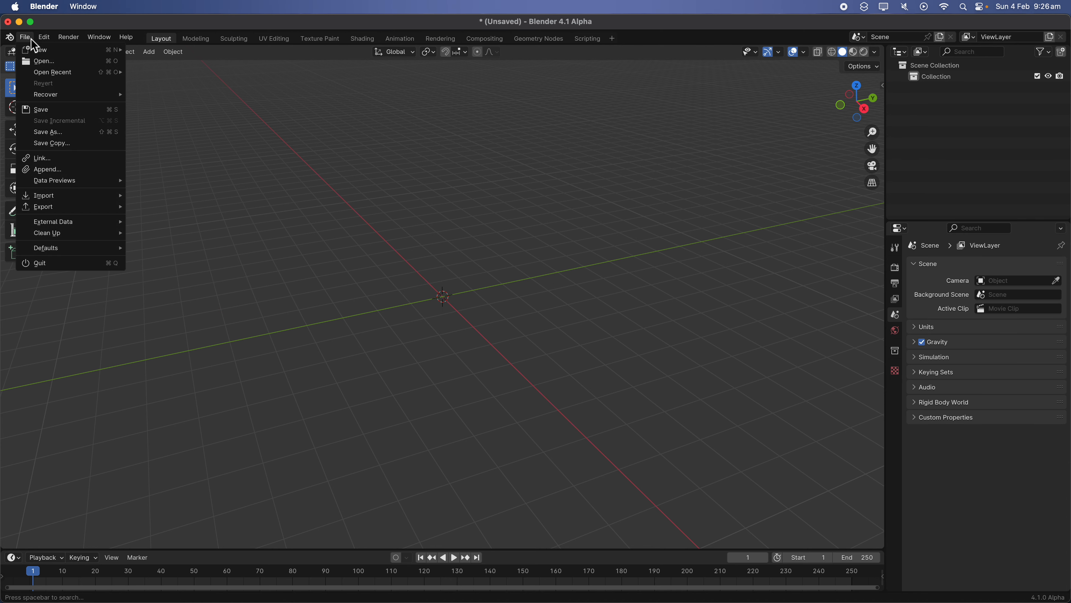
{"action": "left_click", "coordinate": [49, 63]}
{"action": "left_click", "coordinate": [493, 336]}
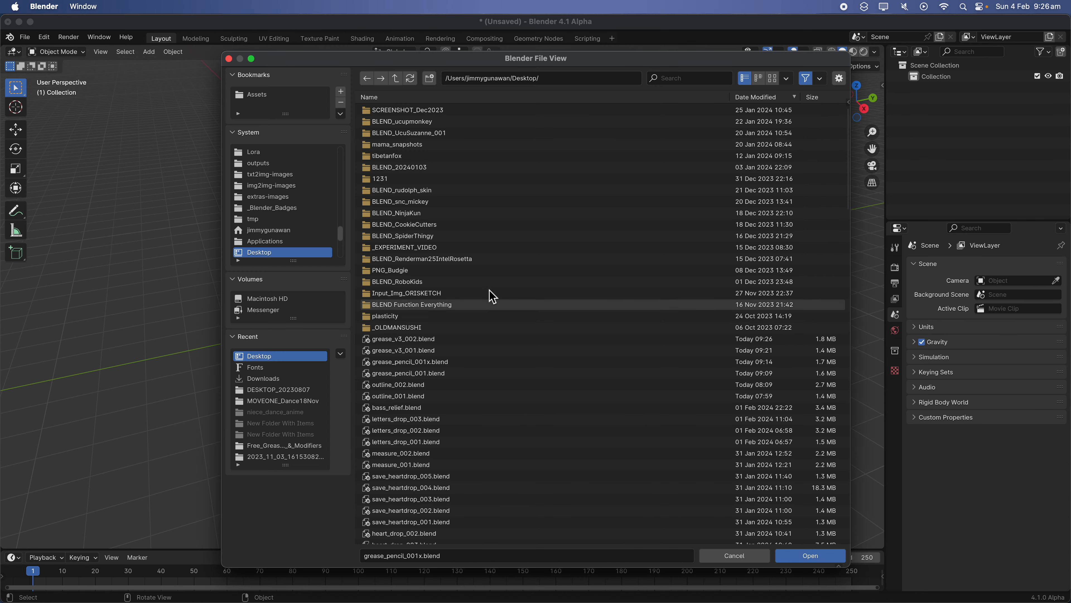
{"action": "left_click", "coordinate": [521, 340]}
{"action": "left_click", "coordinate": [821, 556]}
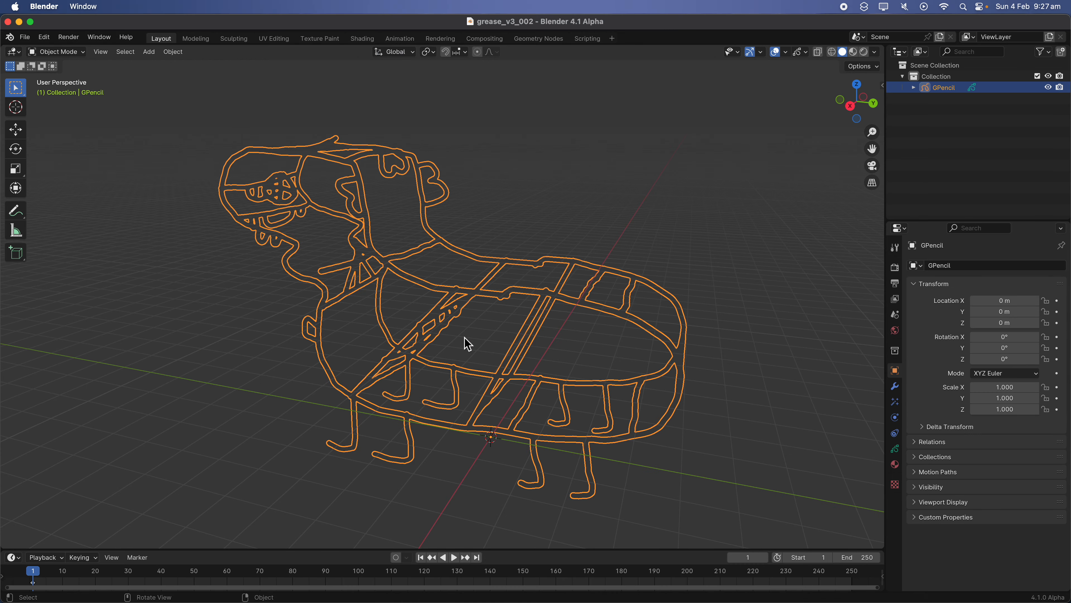
Check how the animal drawing displays with its GPencil object deselected and reselected
{"action": "middle_click_drag", "start_coordinate": [520, 320], "coordinate": [510, 319]}
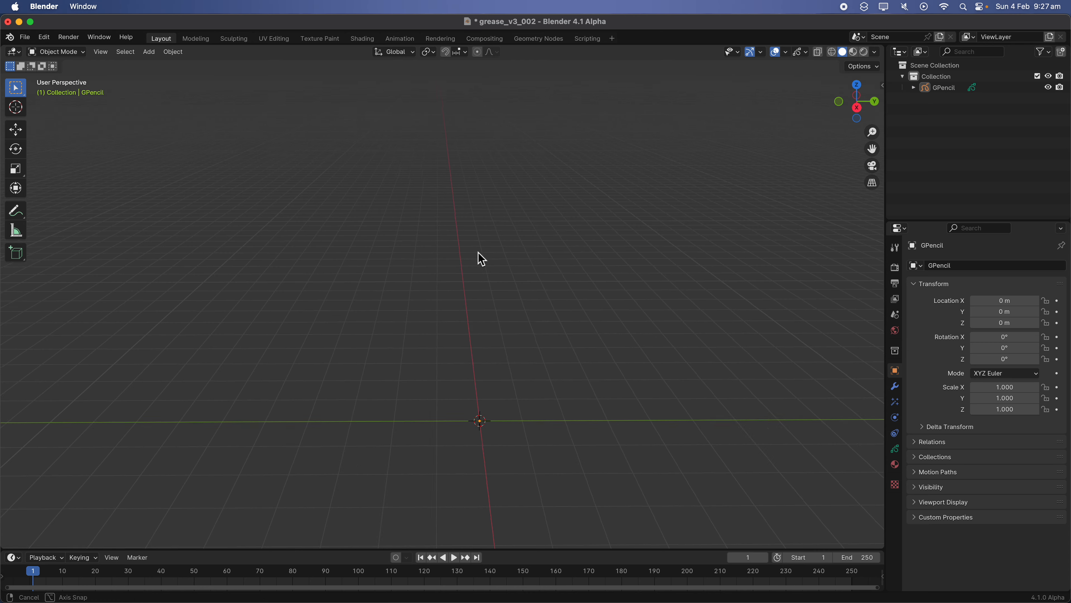
{"action": "middle_click_drag", "start_coordinate": [477, 252], "coordinate": [524, 279]}
{"action": "left_click", "coordinate": [927, 88]}
Save the file under the new name grease_v3_002x.blend on the Desktop
{"action": "left_click", "coordinate": [25, 36]}
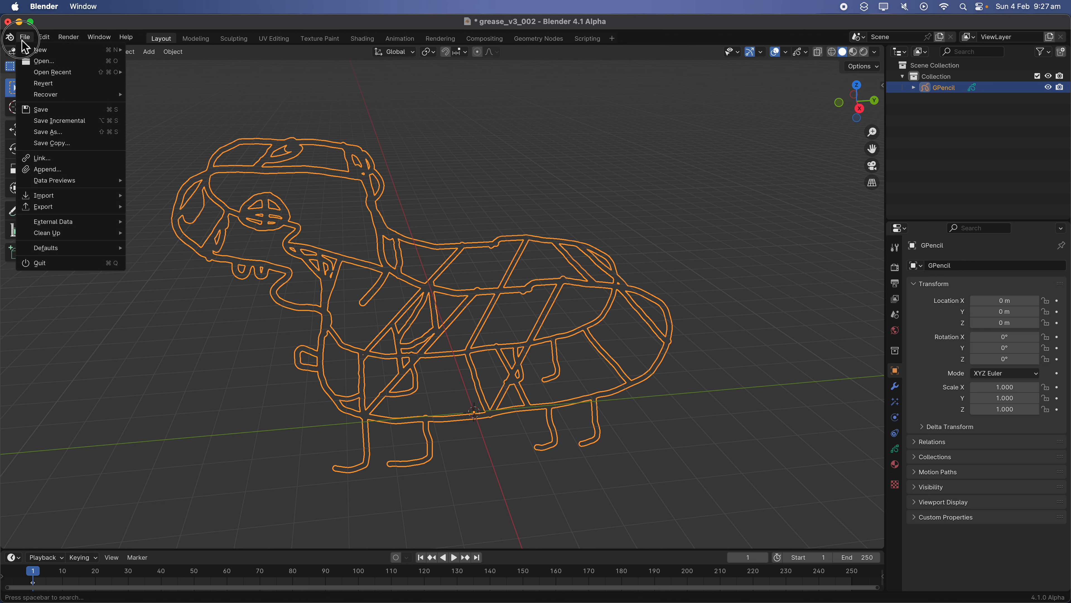
{"action": "left_click", "coordinate": [42, 124]}
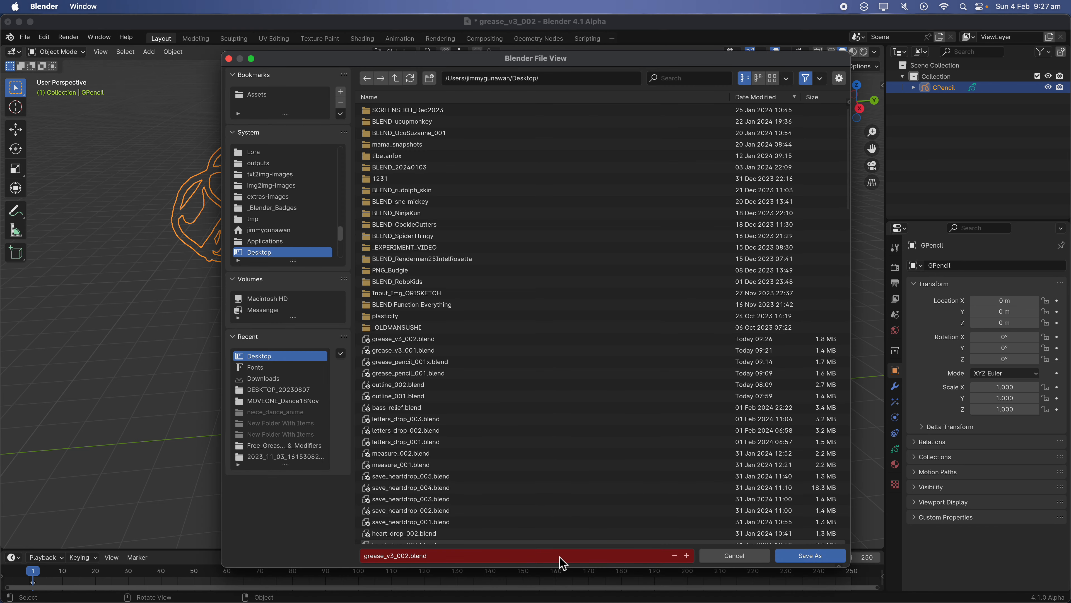
{"action": "left_click", "coordinate": [425, 557]}
{"action": "left_click", "coordinate": [408, 555]}
{"action": "type", "text": "x"}
{"action": "left_click", "coordinate": [799, 564]}
{"action": "middle_click_drag", "start_coordinate": [545, 432], "coordinate": [541, 347]}
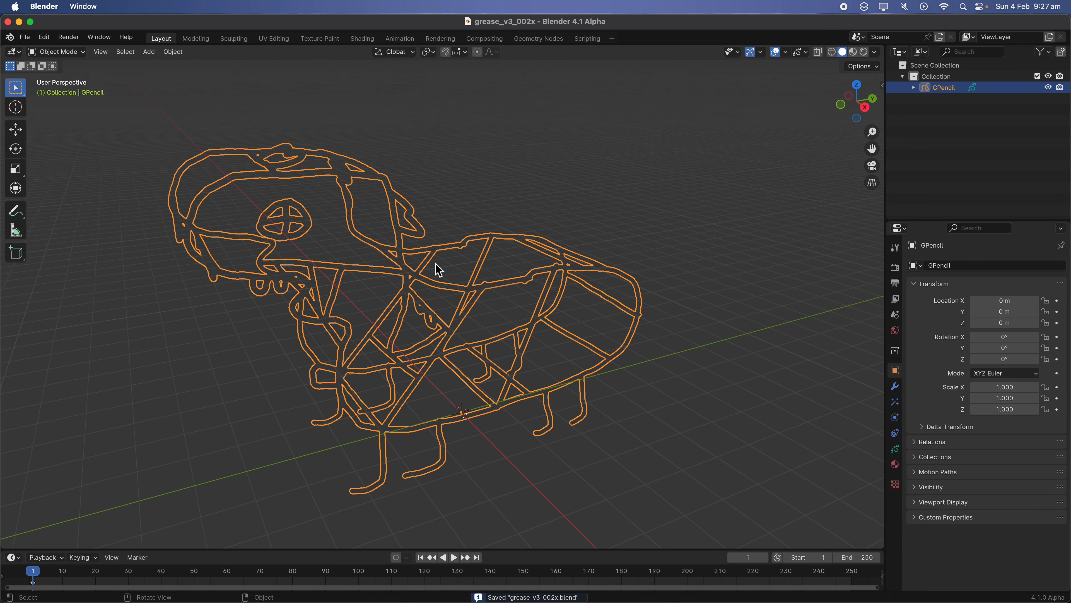
Add an empty Grease Pencil object to the scene
{"action": "left_click", "coordinate": [44, 37]}
{"action": "mouse_move", "coordinate": [464, 214]}
{"action": "middle_mouse_down"}
{"action": "mouse_move", "coordinate": [514, 210]}
{"action": "mouse_move", "coordinate": [504, 235]}
{"action": "middle_mouse_up"}
{"action": "key", "text": "shift+a"}
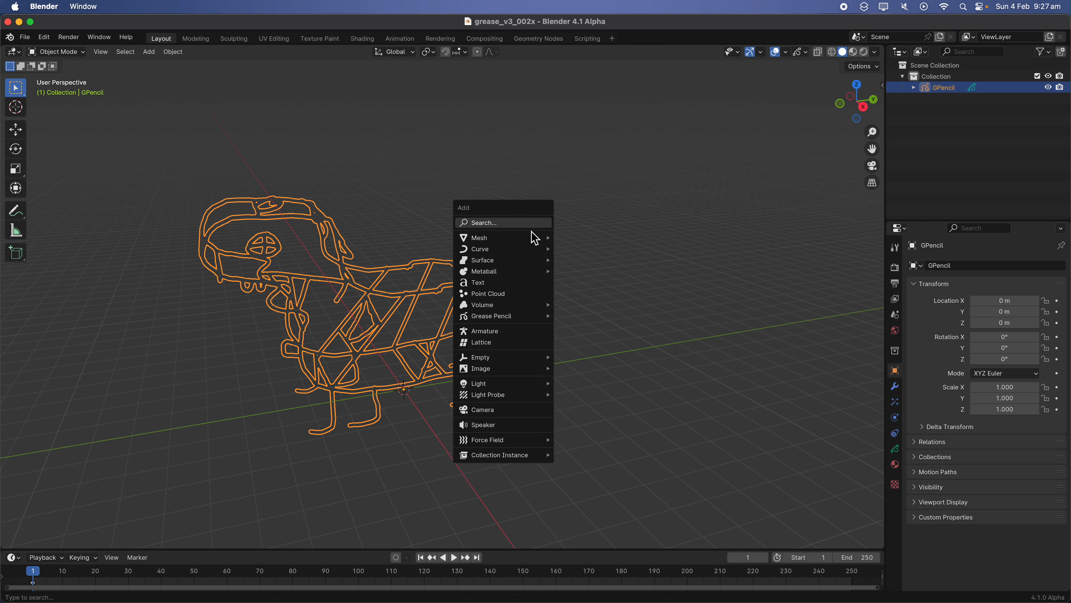
{"action": "mouse_move", "coordinate": [543, 319]}
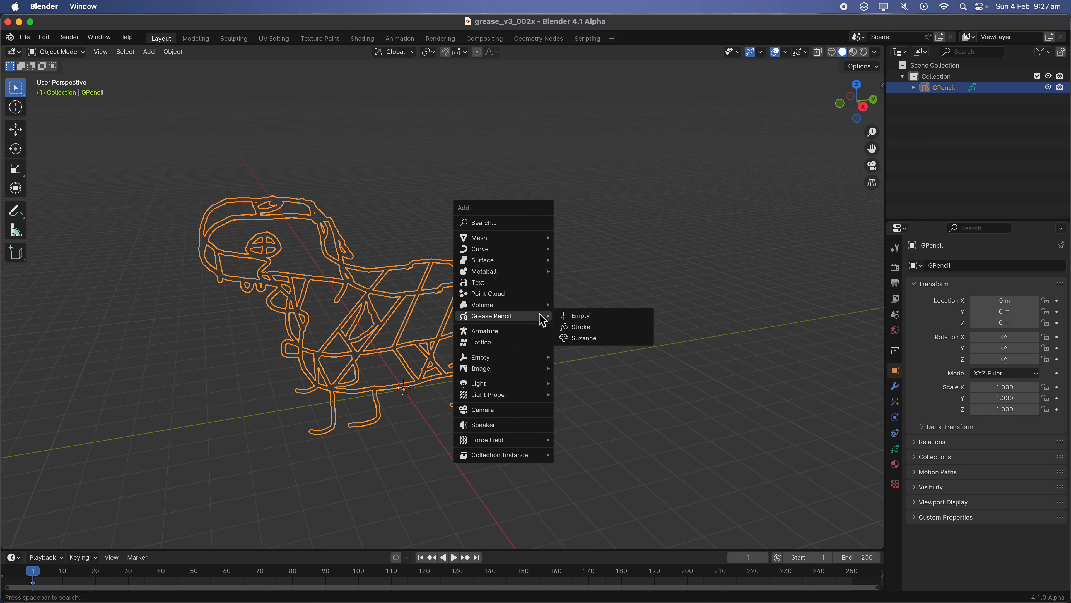
{"action": "left_click", "coordinate": [579, 319]}
Put the new Grease Pencil object into Draw Mode to try its drawing tools, and return to Object Mode
{"action": "left_click", "coordinate": [84, 54]}
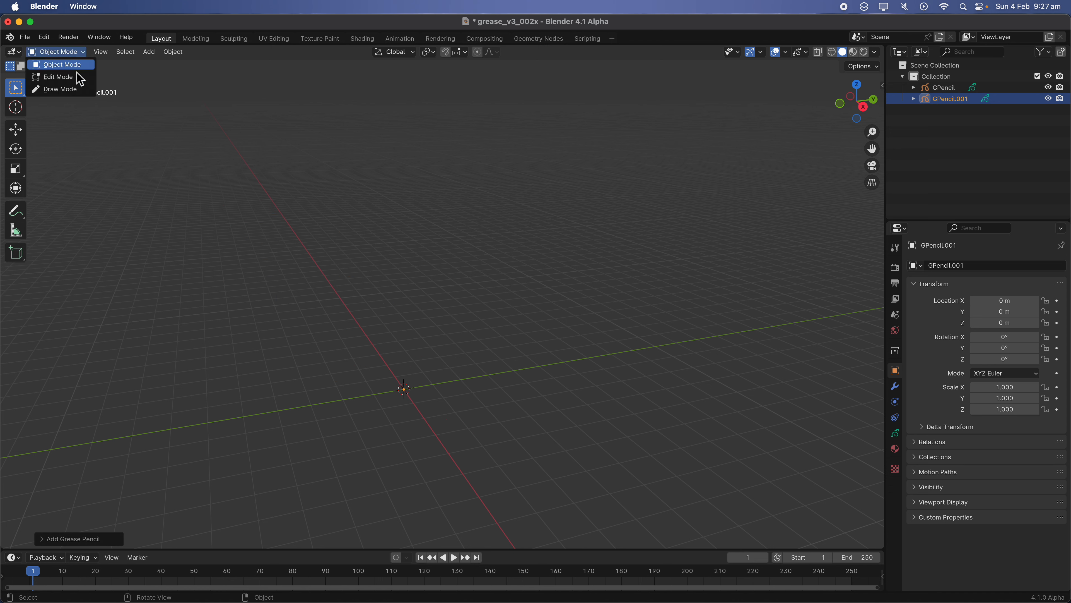
{"action": "left_click", "coordinate": [78, 90]}
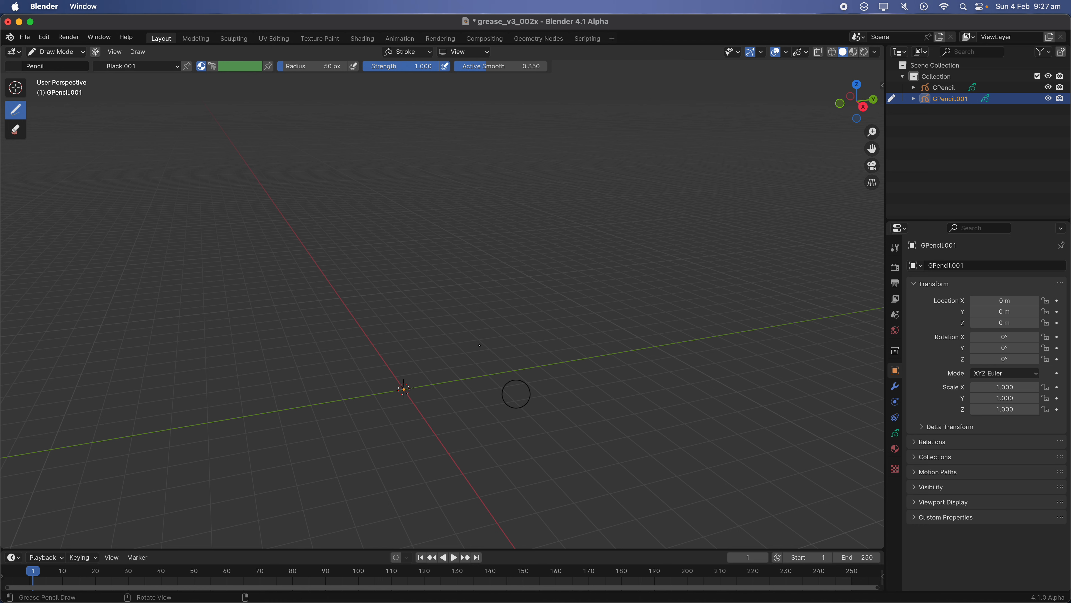
{"action": "left_click", "coordinate": [66, 52]}
{"action": "left_click", "coordinate": [70, 65]}
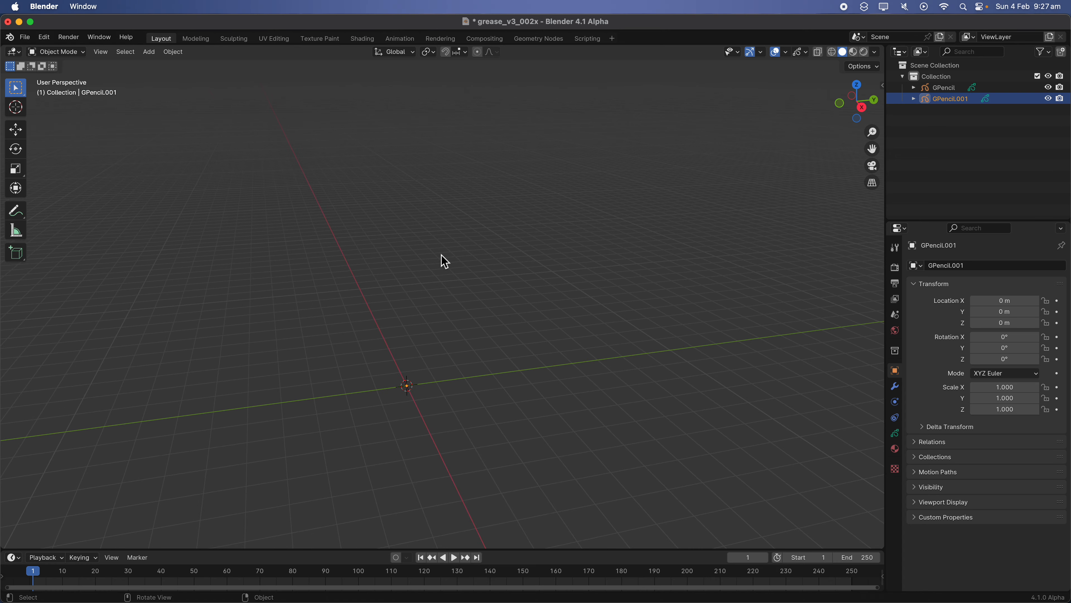
Select the empty Grease Pencil object GPencil.001 and move it to about X 0.33 m, Y 3.13 m, Z 1.50 m
{"action": "left_click", "coordinate": [945, 88]}
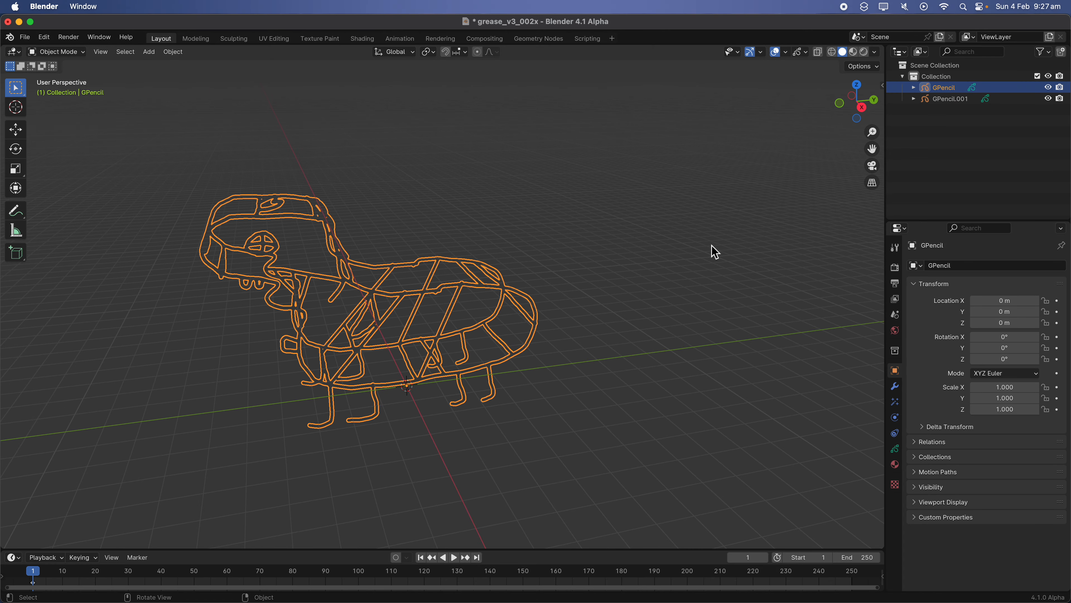
{"action": "left_click", "coordinate": [933, 101]}
{"action": "key", "text": "g"}
{"action": "left_click", "coordinate": [557, 243]}
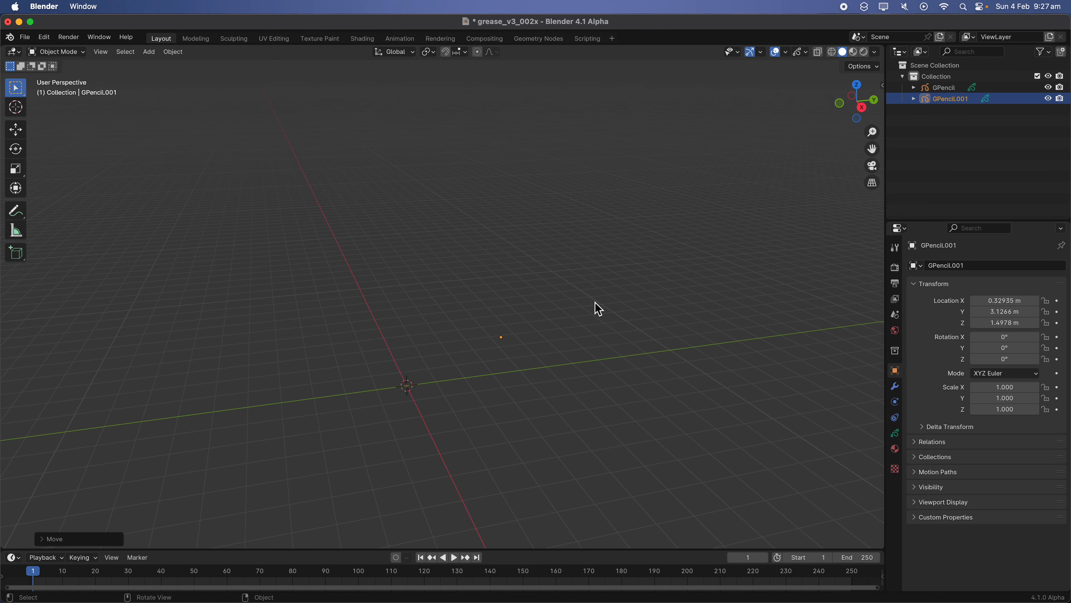
Add a Geometry Nodes modifier to the GPencil.001 object
{"action": "left_click", "coordinate": [894, 386]}
{"action": "left_click", "coordinate": [967, 269]}
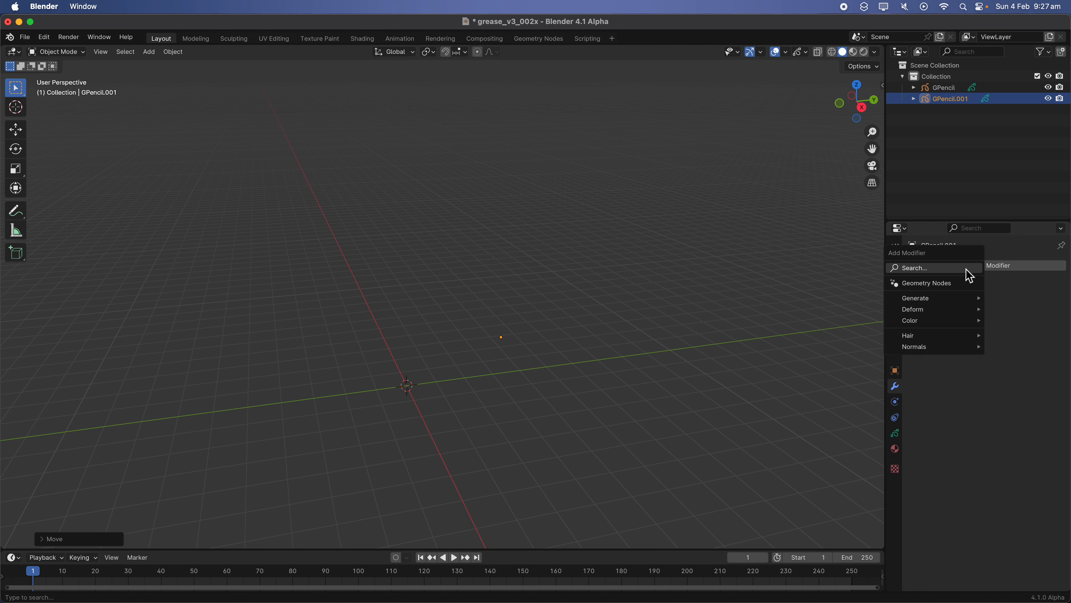
{"action": "left_click", "coordinate": [941, 283]}
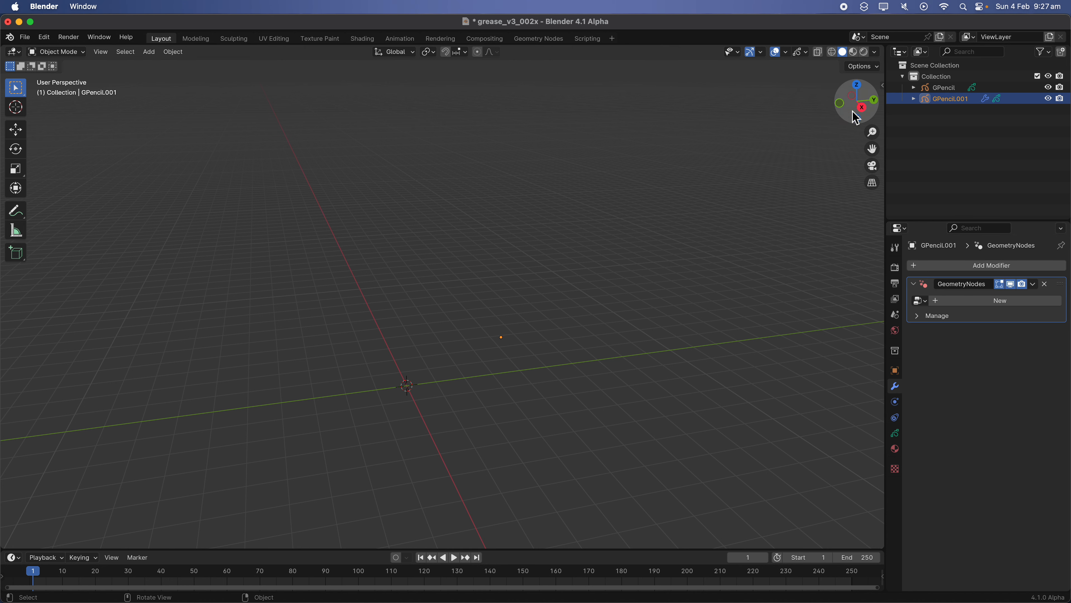
Split the viewport into two stacked areas, make the upper one a Geometry Node Editor and create a new node tree
{"action": "left_click_drag", "start_coordinate": [884, 49], "coordinate": [759, 284]}
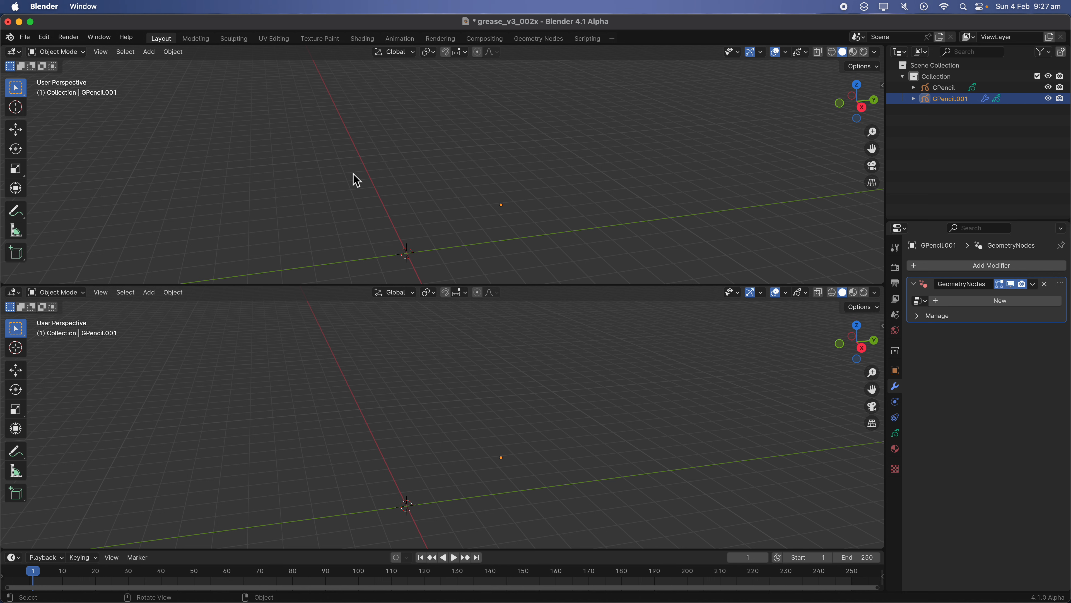
{"action": "left_click", "coordinate": [20, 54]}
{"action": "left_click", "coordinate": [22, 143]}
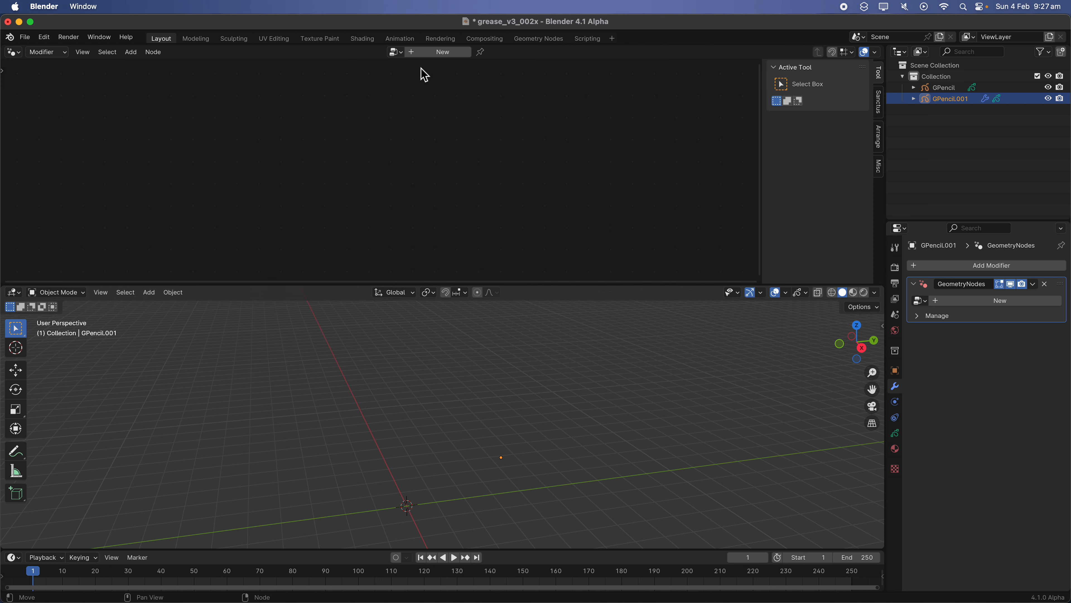
{"action": "left_click", "coordinate": [425, 52]}
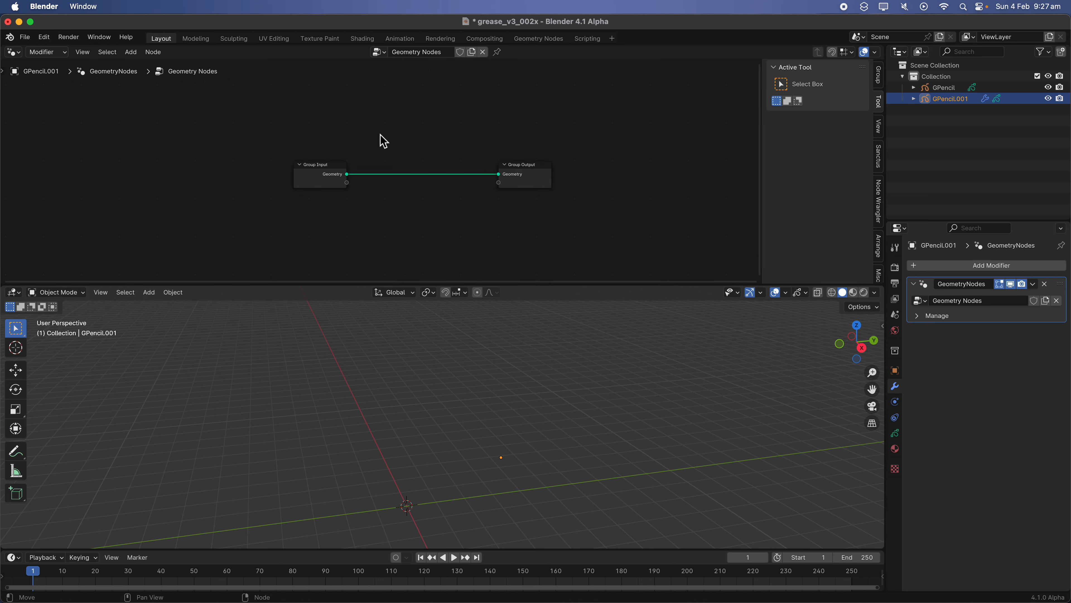
Add a Curve to Mesh node between Group Input and Group Output, and move the Group Input node aside
{"action": "key", "text": "shift+a"}
{"action": "left_click", "coordinate": [371, 134]}
{"action": "type", "text": "conver to"}
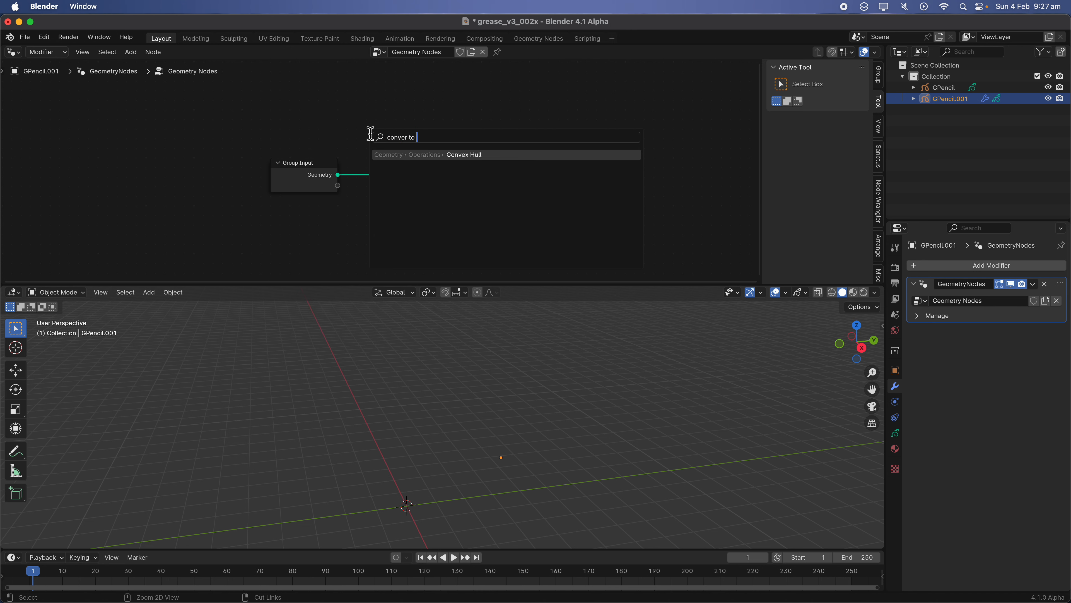
{"action": "key", "text": "ctrl+a"}
{"action": "type", "text": "curve to me"}
{"action": "key", "text": "Return"}
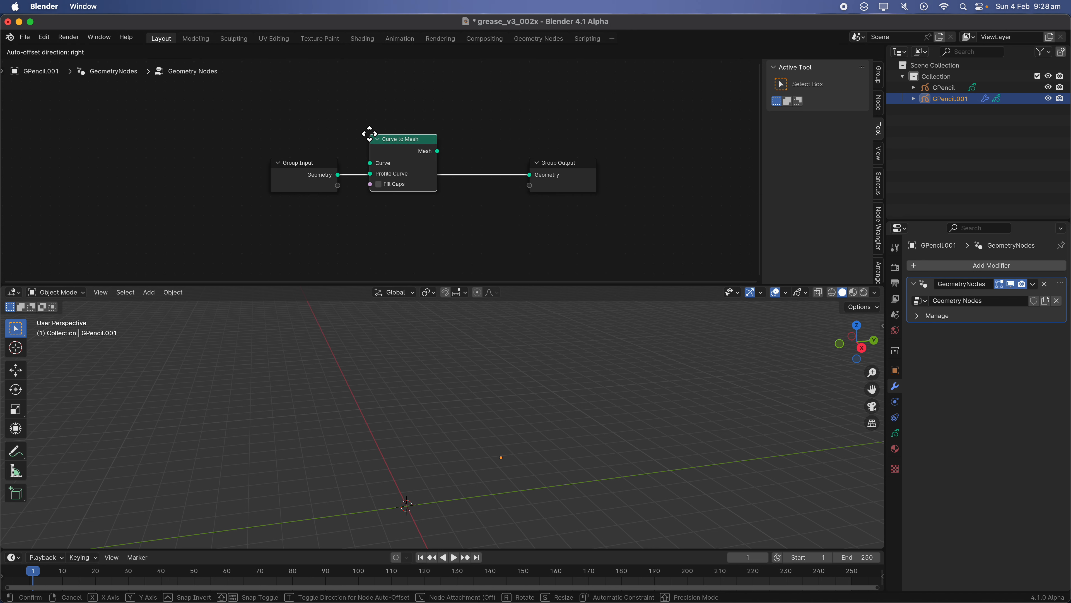
{"action": "left_click", "coordinate": [375, 133]}
{"action": "left_click_drag", "start_coordinate": [328, 180], "coordinate": [299, 147]}
Add a Curve Circle node and connect its Curve output to the Profile Curve input of Curve to Mesh
{"action": "key", "text": "shift+a"}
{"action": "type", "text": "ci"}
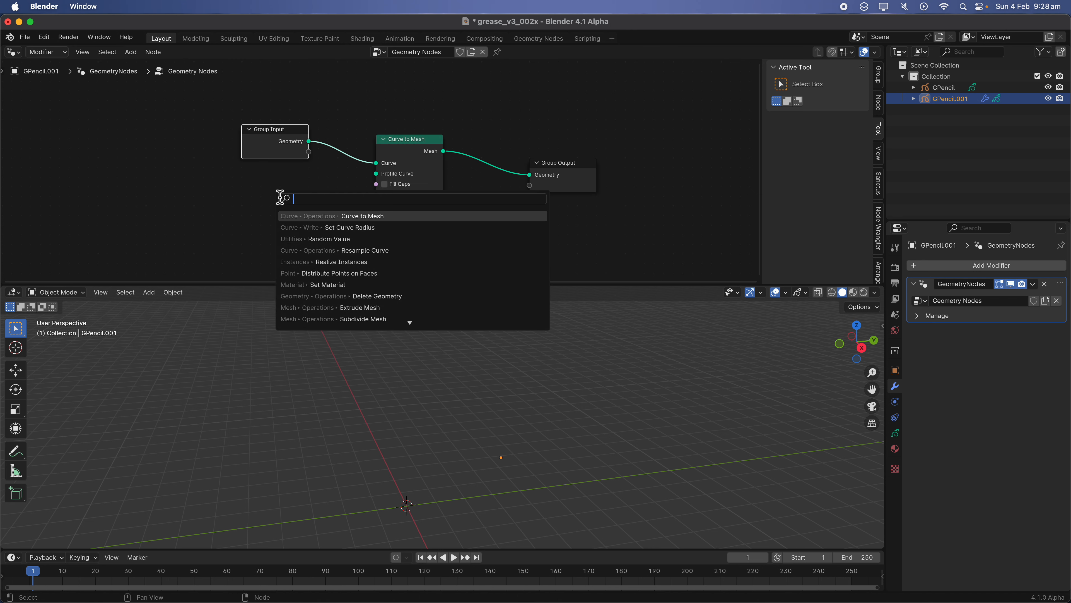
{"action": "type", "text": "rcle"}
{"action": "key", "text": "Down"}
{"action": "key", "text": "Return"}
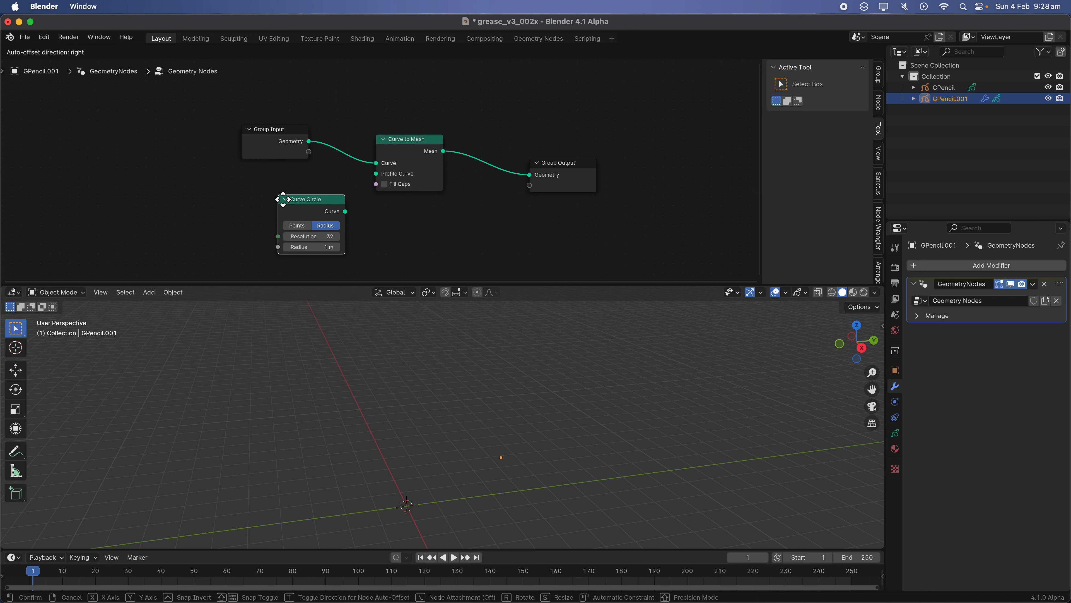
{"action": "left_click", "coordinate": [281, 198]}
{"action": "left_click_drag", "start_coordinate": [346, 211], "coordinate": [381, 186]}
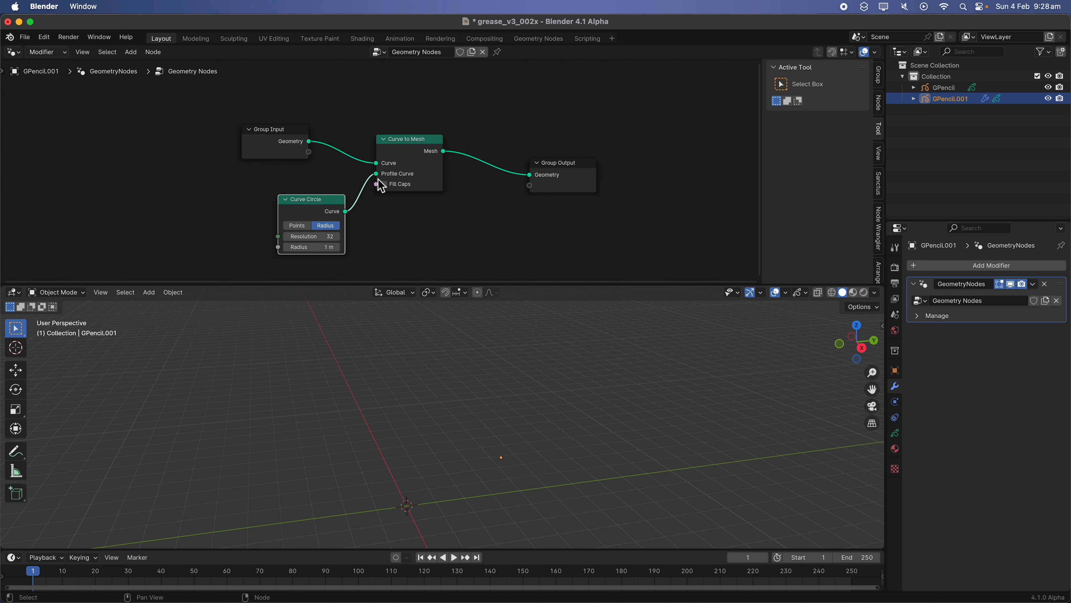
Enable Fill Caps on the Curve to Mesh node, give the 3D viewport more height and save the file
{"action": "middle_click_drag", "start_coordinate": [509, 366], "coordinate": [595, 384]}
{"action": "left_click_drag", "start_coordinate": [583, 281], "coordinate": [586, 218]}
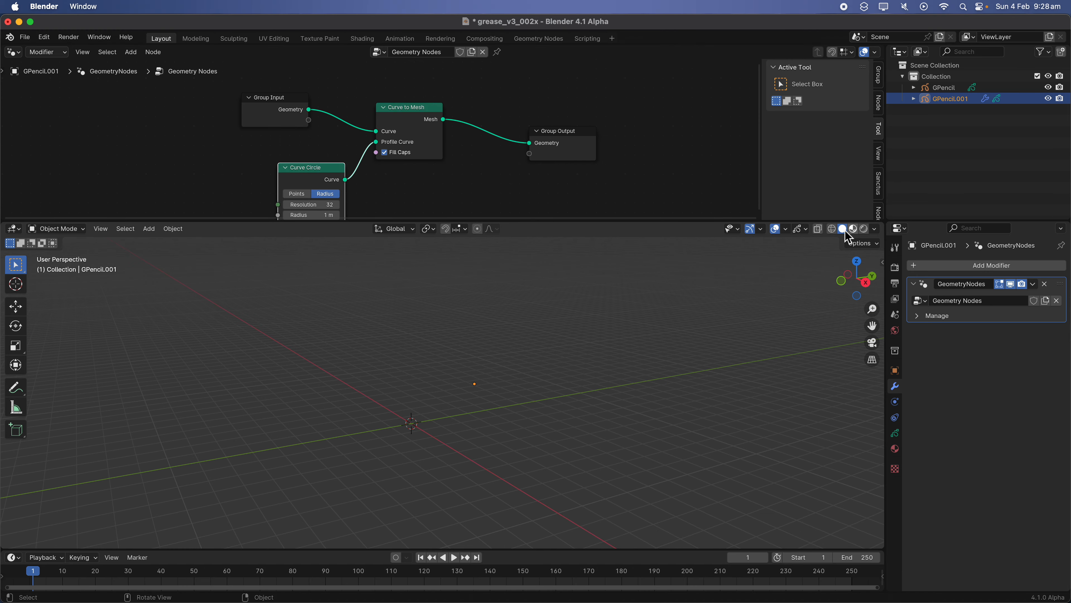
{"action": "left_click", "coordinate": [844, 229]}
{"action": "middle_click_drag", "start_coordinate": [653, 335], "coordinate": [542, 391]}
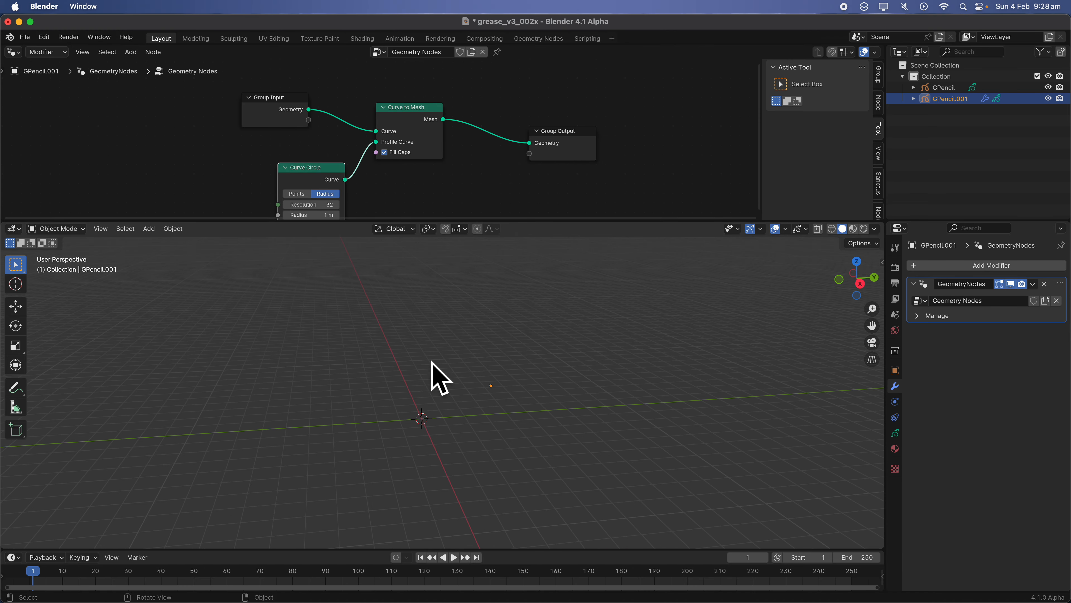
{"action": "key", "text": "super+s"}
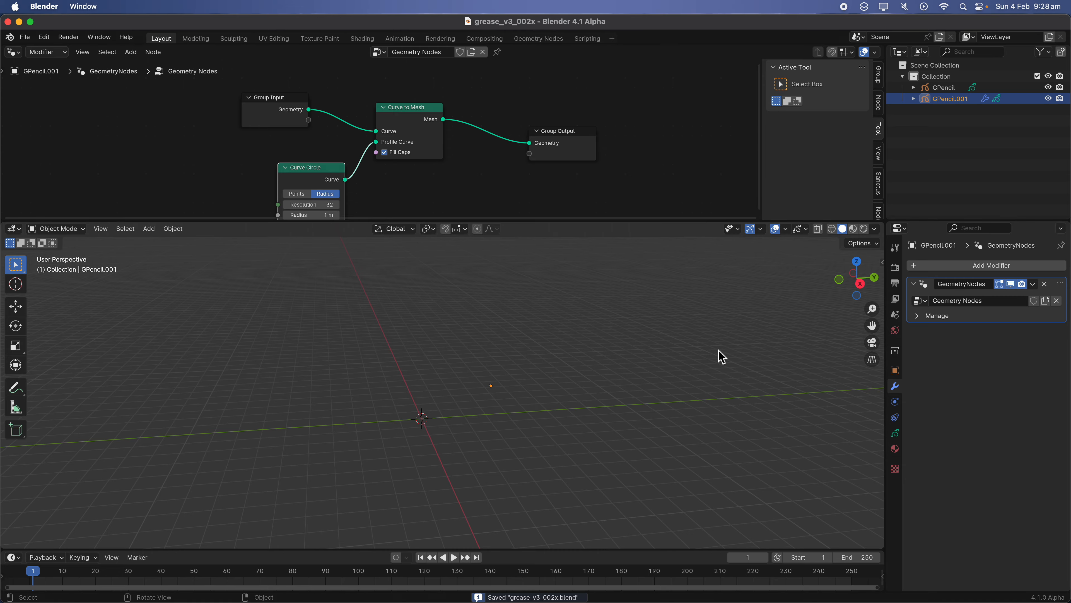
Select the GPencil animal drawing and look through the modifier types available for it
{"action": "left_click", "coordinate": [942, 88]}
{"action": "mouse_move", "coordinate": [454, 320]}
{"action": "middle_mouse_down"}
{"action": "mouse_move", "coordinate": [478, 354]}
{"action": "mouse_move", "coordinate": [469, 373]}
{"action": "middle_mouse_up"}
{"action": "left_click_drag", "start_coordinate": [545, 223], "coordinate": [524, 187]}
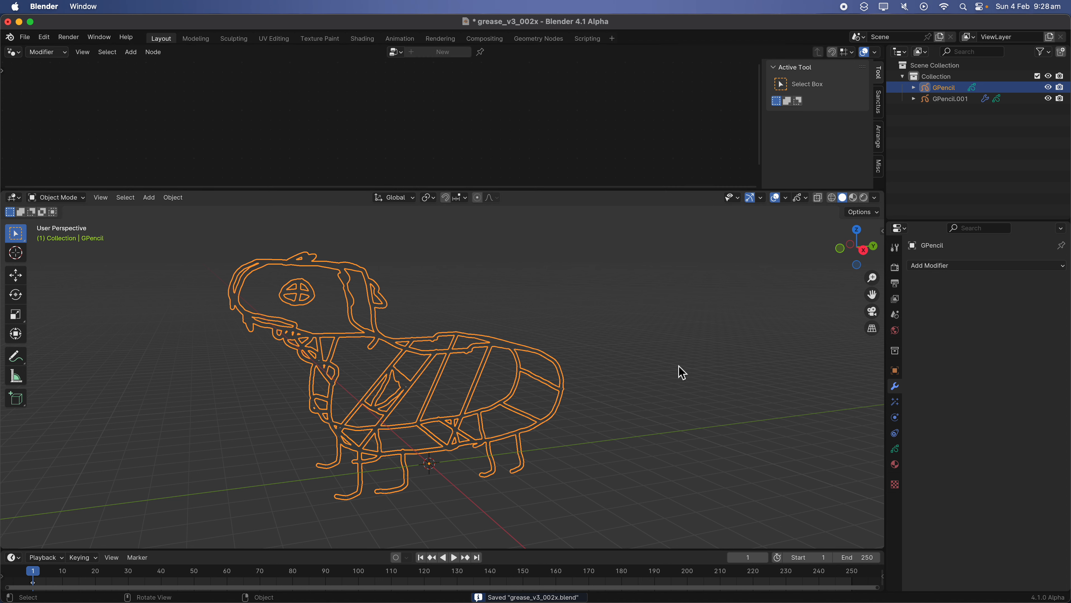
{"action": "left_click", "coordinate": [938, 266]}
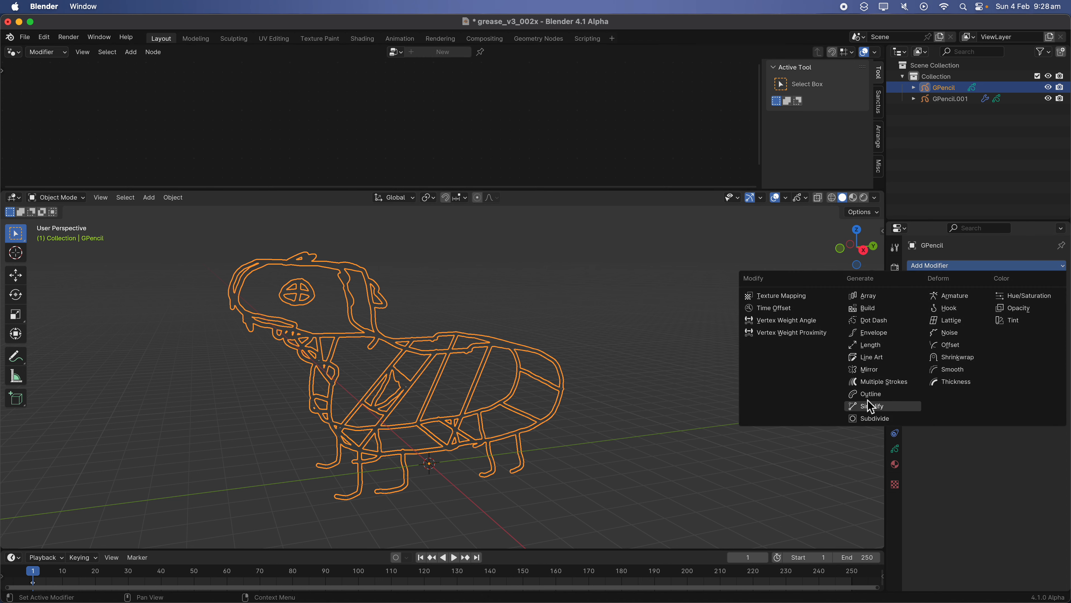
{"action": "mouse_move", "coordinate": [486, 343]}
{"action": "middle_mouse_down"}
{"action": "mouse_move", "coordinate": [483, 351]}
{"action": "mouse_move", "coordinate": [341, 346]}
{"action": "mouse_move", "coordinate": [358, 347]}
{"action": "middle_mouse_up"}
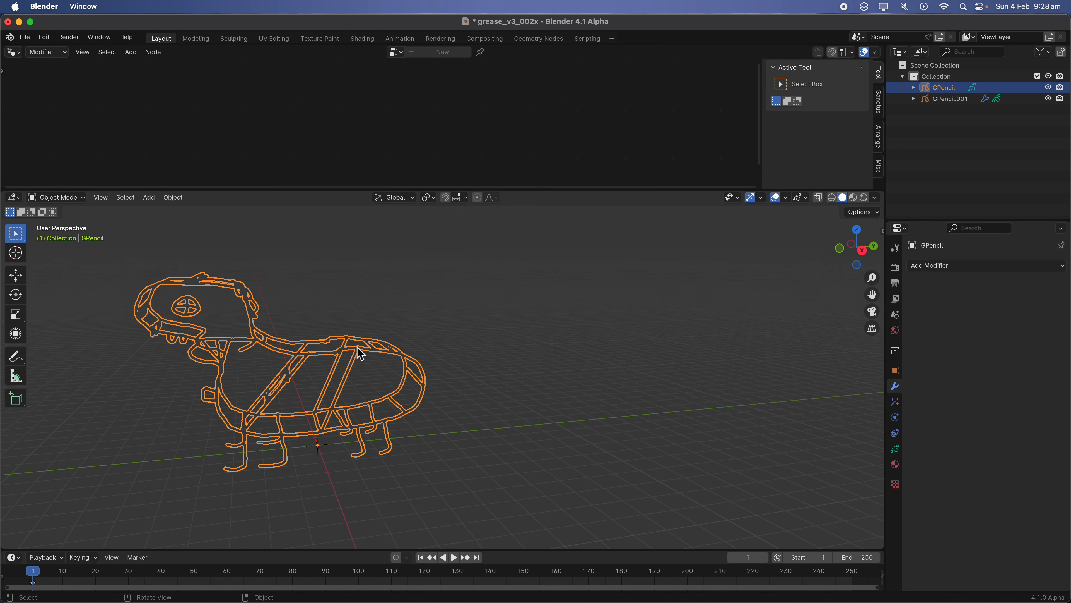
Duplicate the GPencil animal drawing beside the original and convert the copy to a curve object
{"action": "key", "text": "shift+d"}
{"action": "left_click", "coordinate": [562, 333]}
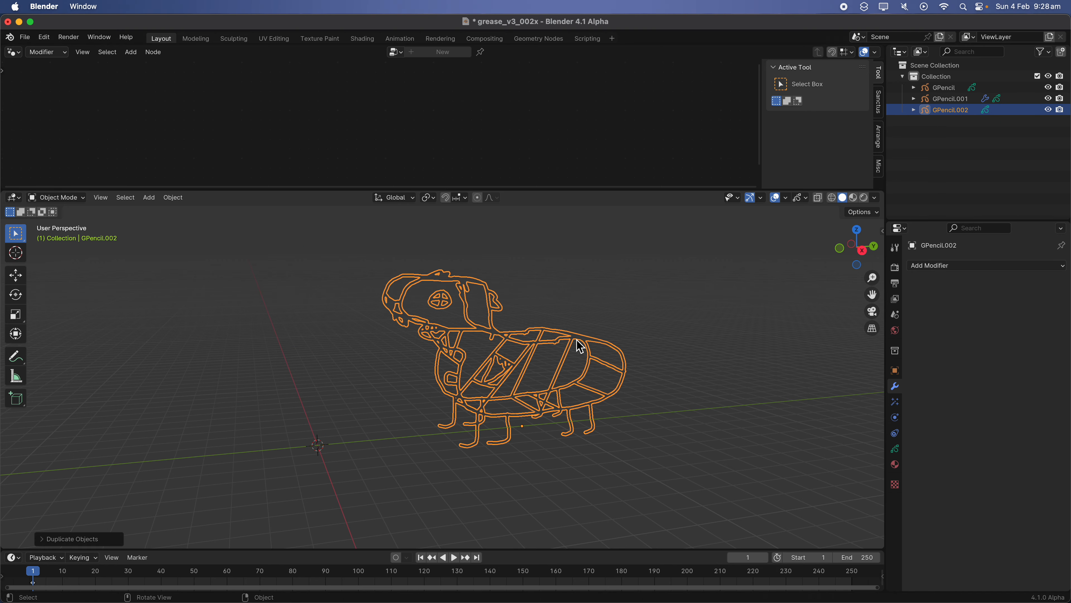
{"action": "right_click", "coordinate": [559, 330]}
{"action": "mouse_move", "coordinate": [564, 329]}
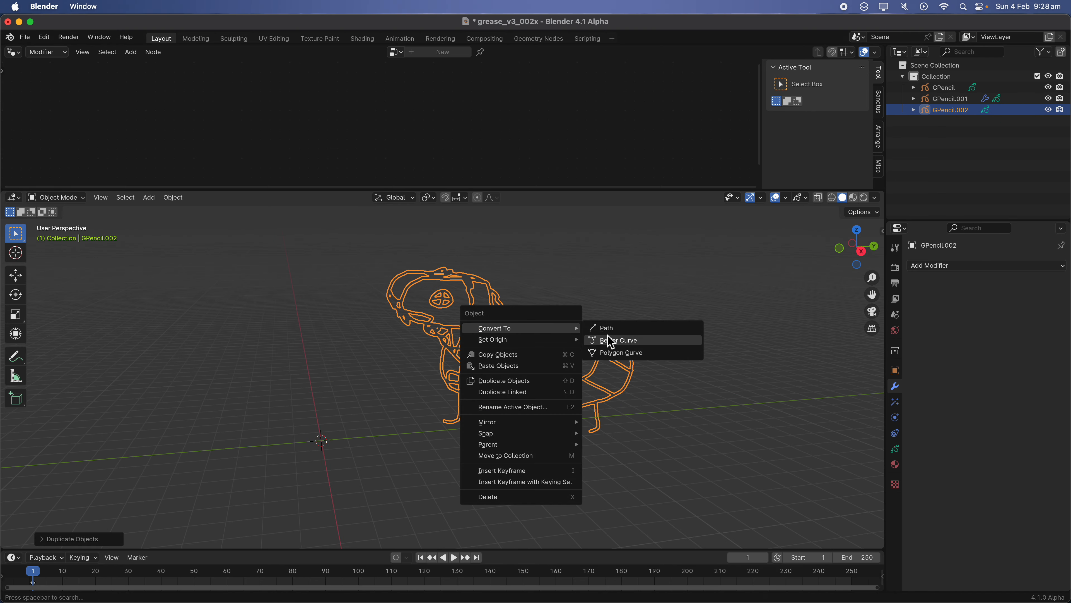
{"action": "left_click", "coordinate": [607, 346]}
{"action": "middle_click_drag", "start_coordinate": [605, 347], "coordinate": [300, 358]}
Select the converted curve GP_Layer and move it along the global Y axis, clear of the Grease Pencil drawing
{"action": "left_click", "coordinate": [947, 88]}
{"action": "key", "text": "g"}
{"action": "key", "text": "y"}
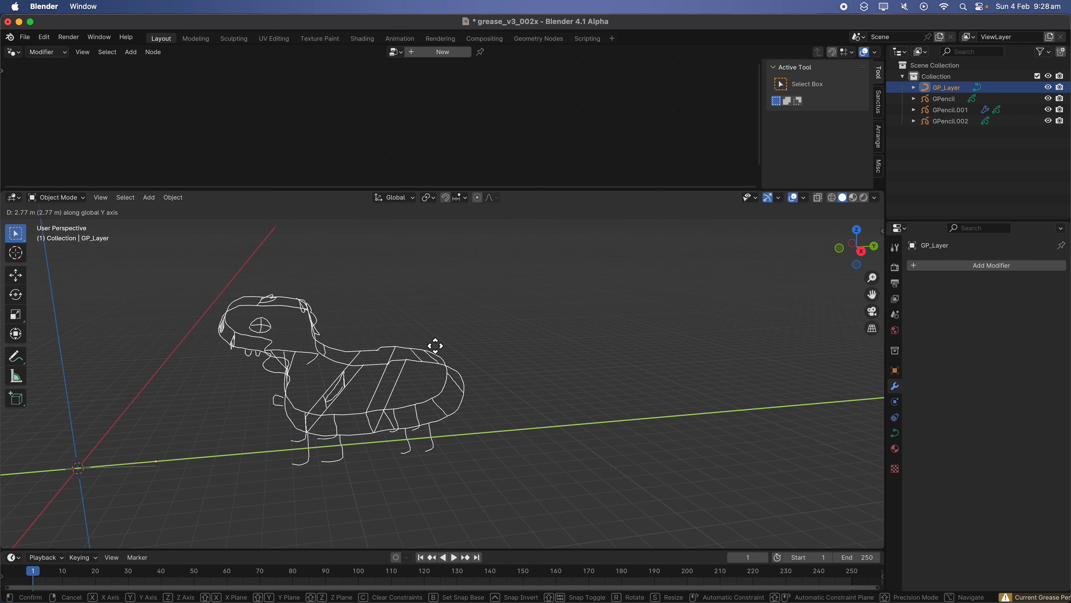
{"action": "left_click", "coordinate": [509, 328]}
Try to convert the GP_Layer curve to Grease Pencil v3
{"action": "middle_click_drag", "start_coordinate": [511, 333], "coordinate": [462, 345]}
{"action": "right_click", "coordinate": [460, 347]}
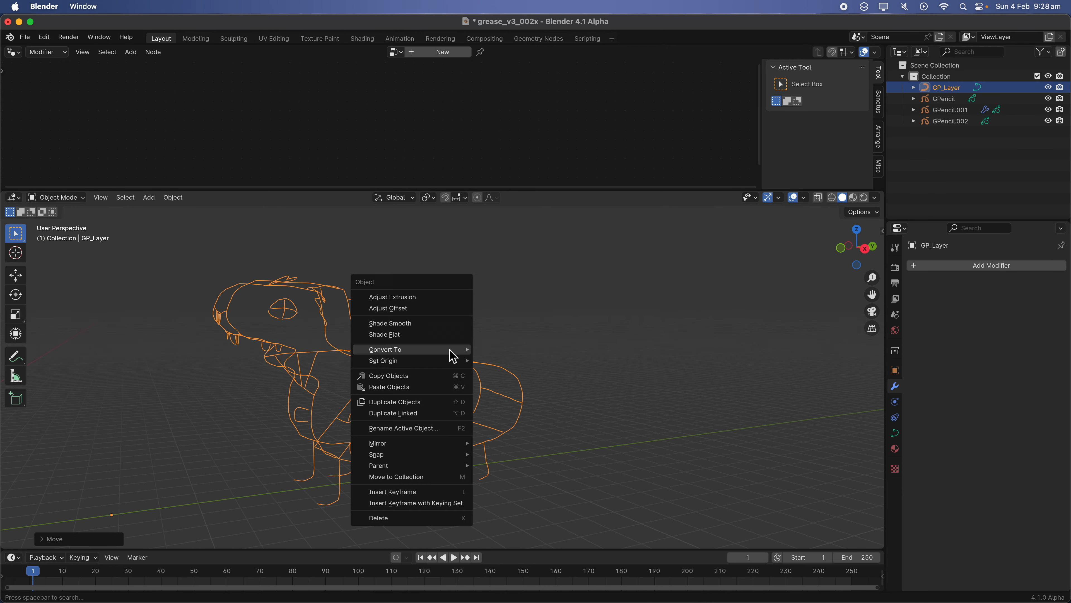
{"action": "mouse_move", "coordinate": [453, 356]}
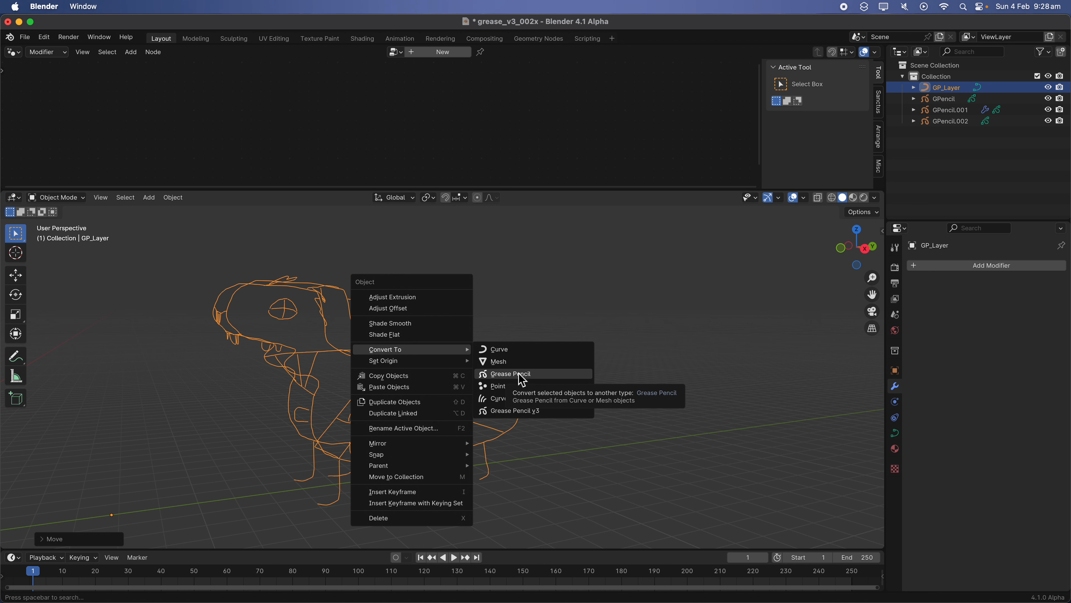
{"action": "left_click", "coordinate": [536, 410]}
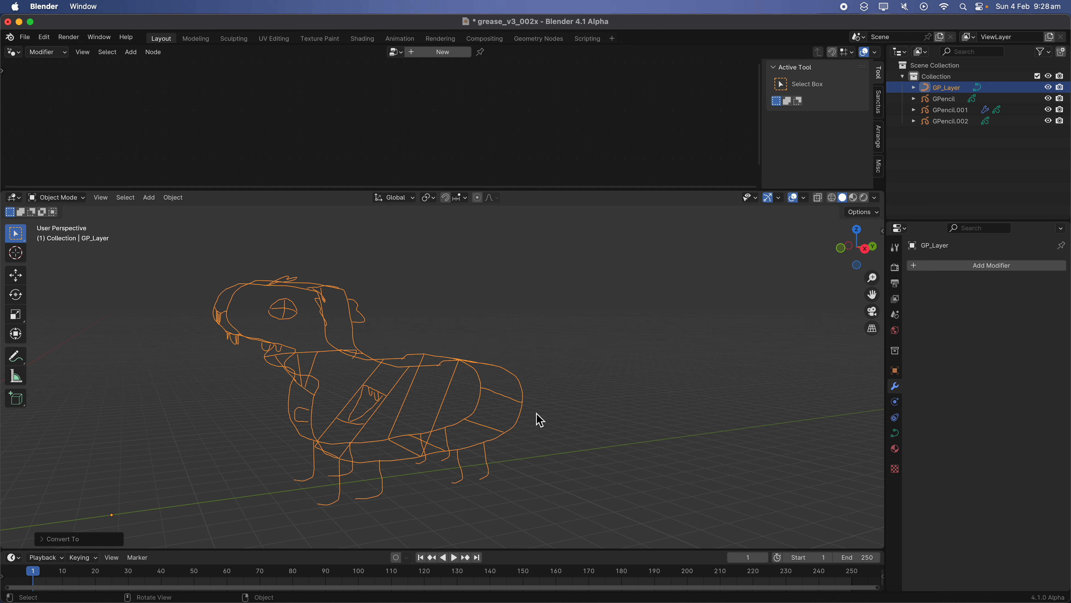
Add a Geometry Nodes modifier to GP_Layer and assign the existing Geometry Nodes tree to it
{"action": "left_click", "coordinate": [922, 267]}
{"action": "left_click", "coordinate": [923, 267]}
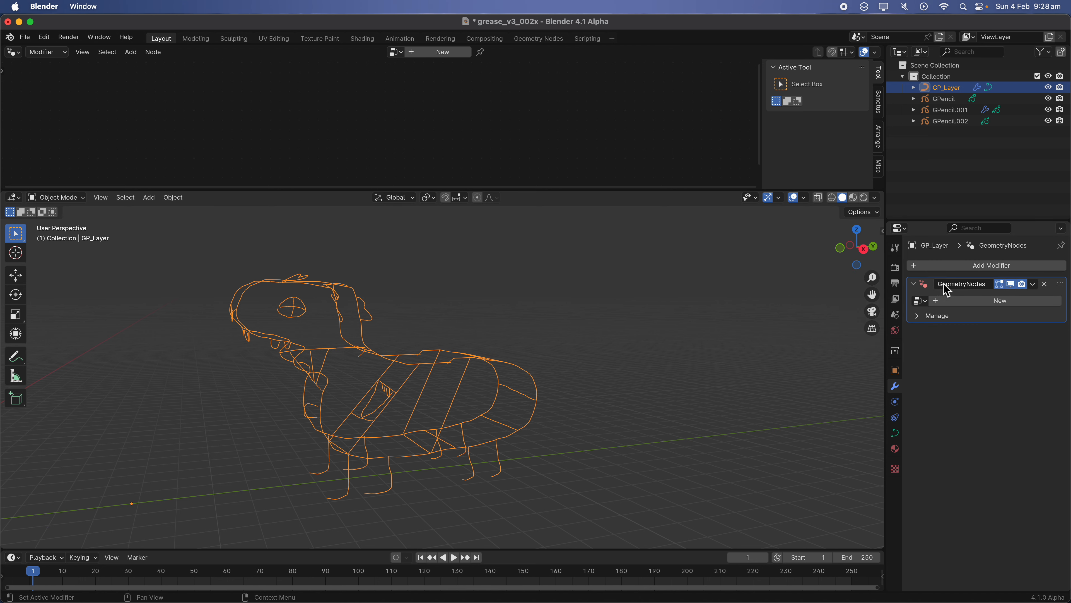
{"action": "left_click", "coordinate": [920, 301]}
{"action": "left_click", "coordinate": [901, 322]}
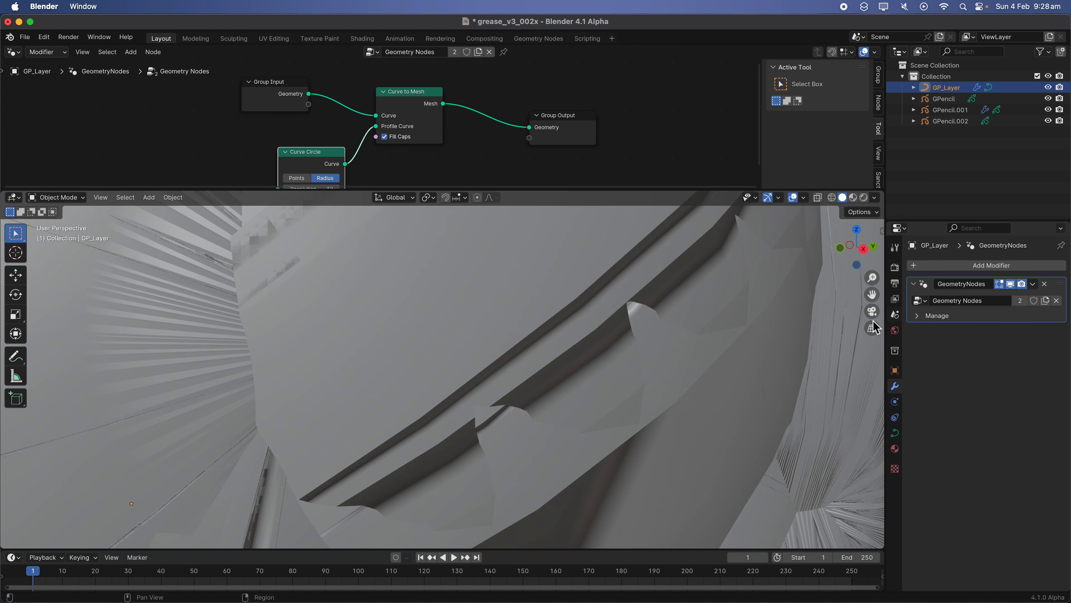
Try a Curve Circle radius of 0.02 m and reduce it to 0.01 m for thinner tubes
{"action": "scroll", "coordinate": [638, 347], "scroll_direction": "down", "scroll_amount": 6}
{"action": "scroll", "coordinate": [409, 121], "scroll_direction": "down", "scroll_amount": 3}
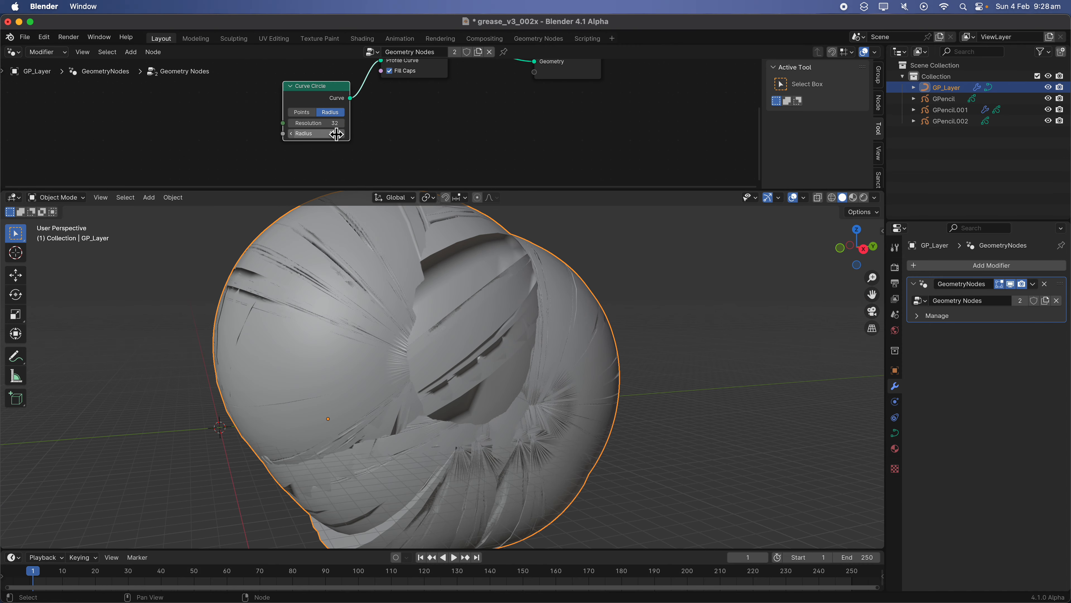
{"action": "left_click", "coordinate": [341, 134]}
{"action": "type", "text": "0.02"}
{"action": "key", "text": "Return"}
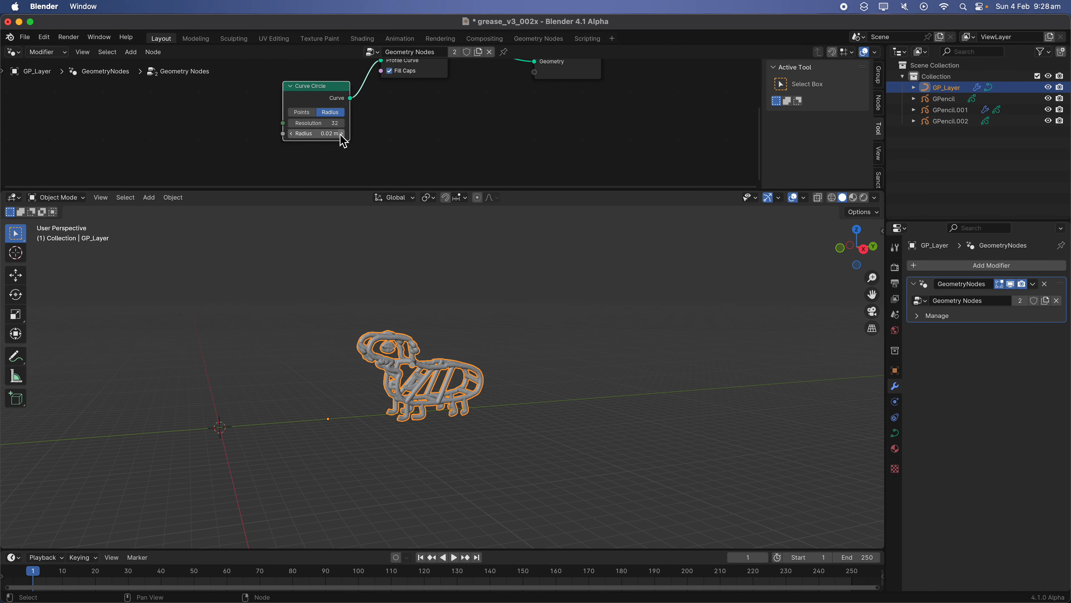
{"action": "scroll", "coordinate": [425, 336], "scroll_direction": "up", "scroll_amount": 4}
{"action": "left_click", "coordinate": [337, 136]}
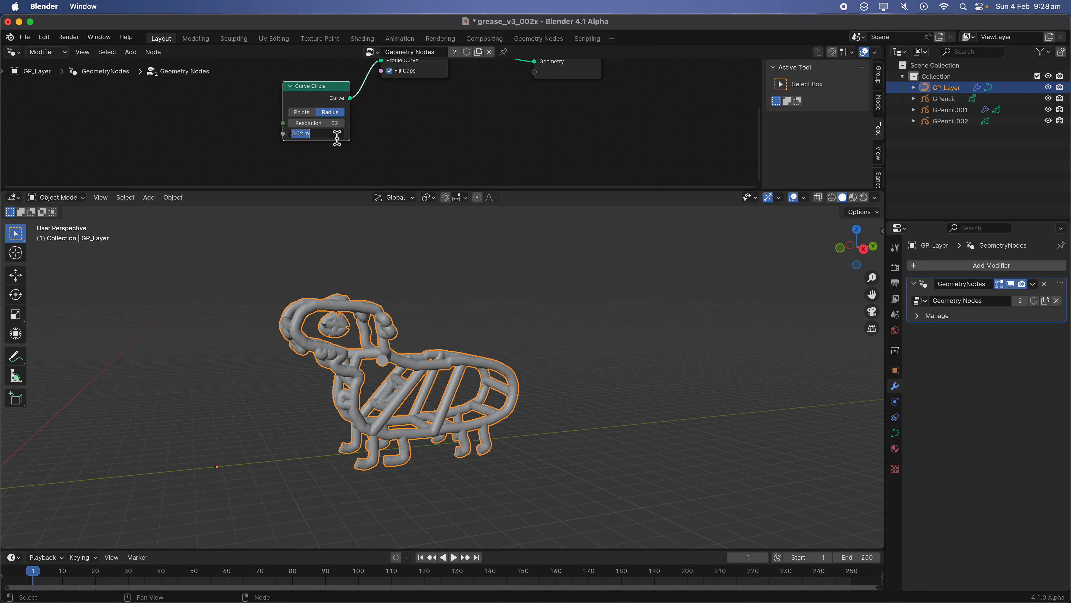
{"action": "key", "text": "Return"}
{"action": "scroll", "coordinate": [414, 256], "scroll_direction": "up", "scroll_amount": 3}
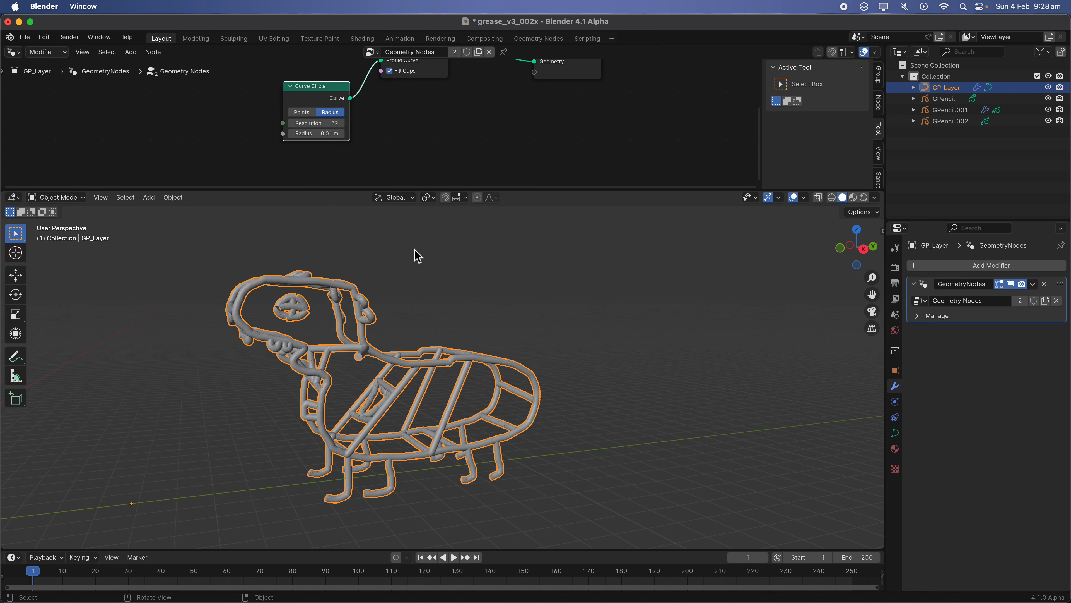
Give the node editor more height, set the Curve Circle resolution to 12 and save the file
{"action": "left_click_drag", "start_coordinate": [466, 193], "coordinate": [440, 272]}
{"action": "double_click", "coordinate": [341, 114]}
{"action": "type", "text": "12"}
{"action": "key", "text": "Return"}
{"action": "middle_click_drag", "start_coordinate": [370, 101], "coordinate": [407, 239]}
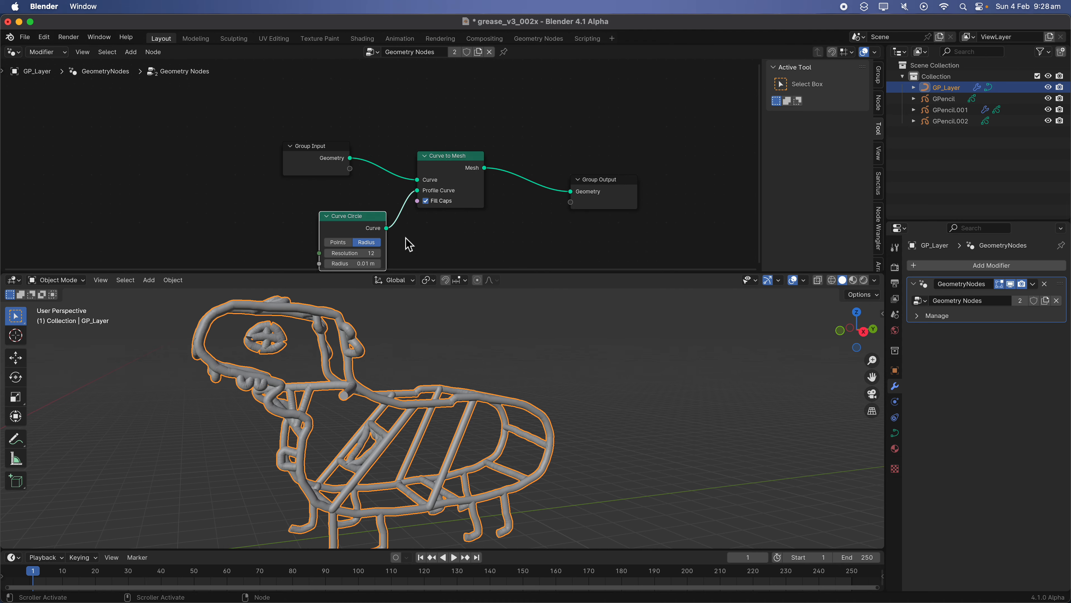
{"action": "key", "text": "super+s"}
View the tube mesh animal from other angles in an enlarged 3D viewport and save the file again
{"action": "middle_click_drag", "start_coordinate": [382, 408], "coordinate": [506, 380]}
{"action": "scroll", "coordinate": [437, 321], "scroll_direction": "up", "scroll_amount": 5}
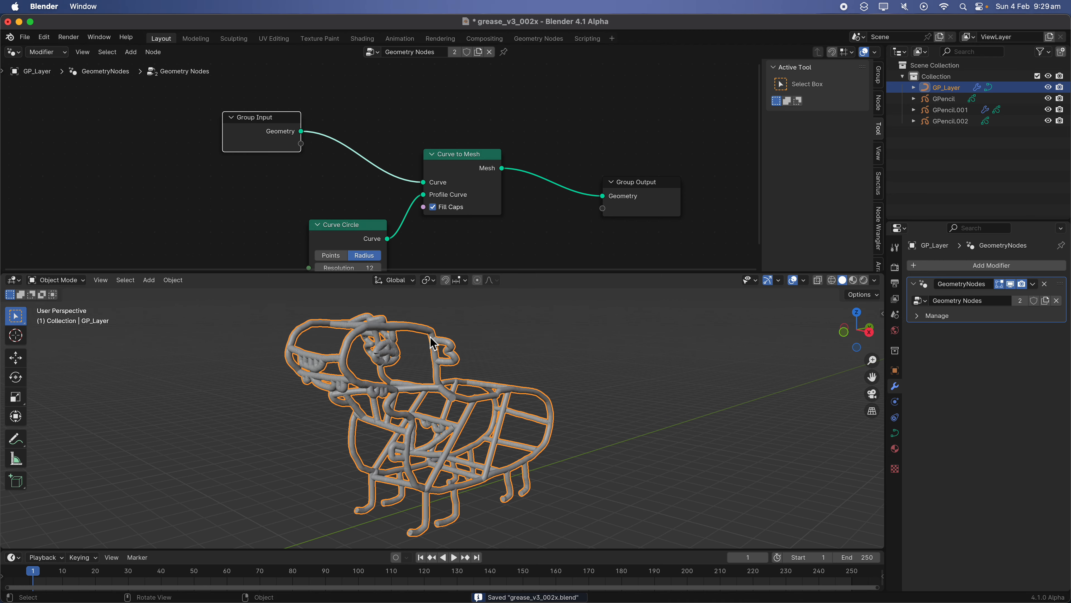
{"action": "left_click_drag", "start_coordinate": [465, 273], "coordinate": [466, 235]}
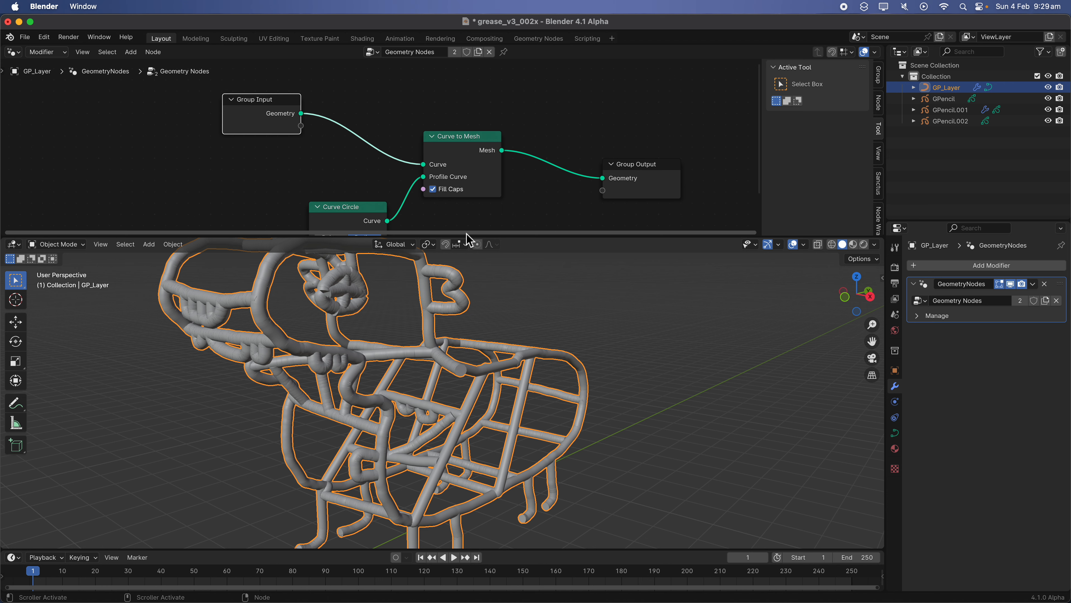
{"action": "scroll", "coordinate": [440, 321], "scroll_direction": "down", "scroll_amount": 2}
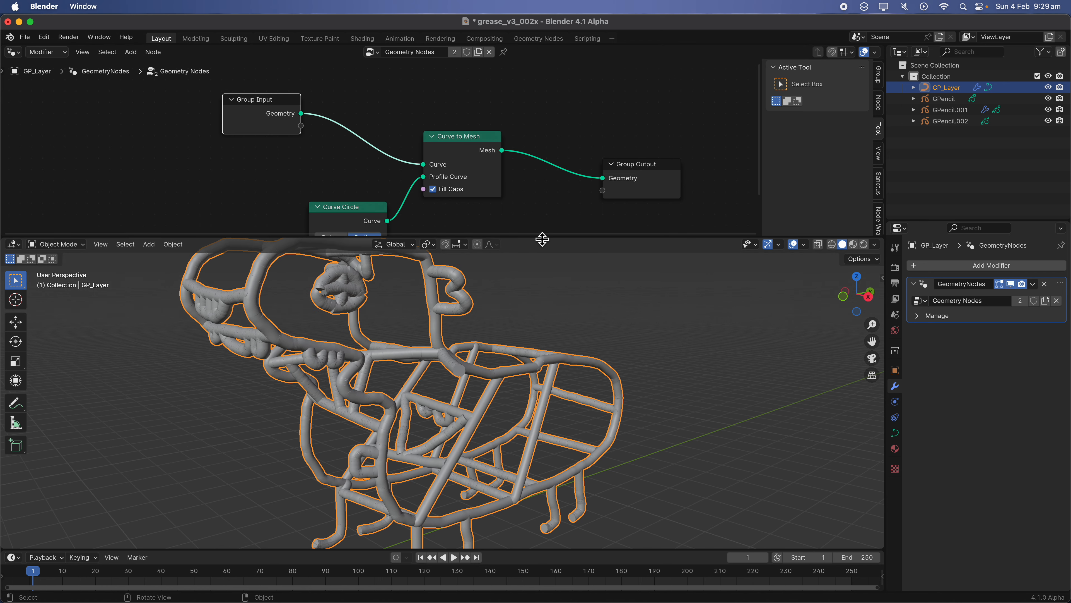
{"action": "left_click_drag", "start_coordinate": [544, 239], "coordinate": [543, 214]}
{"action": "middle_click_drag", "start_coordinate": [498, 284], "coordinate": [477, 292]}
{"action": "key", "text": "super+s"}
{"action": "left_click", "coordinate": [56, 219]}
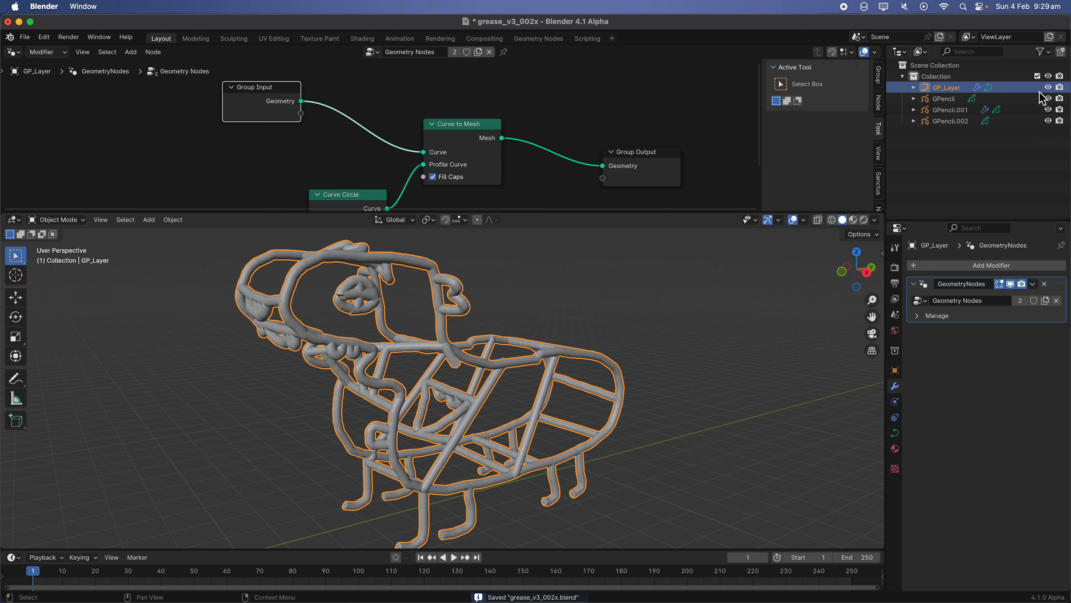
Hide the GP_Layer object in the viewport
{"action": "left_click", "coordinate": [1048, 87]}
{"action": "left_click", "coordinate": [1048, 87]}
{"action": "left_click", "coordinate": [1048, 89]}
Select the Grease Pencil duplicate GPencil.002 and review the modifier types it offers
{"action": "left_click", "coordinate": [974, 118]}
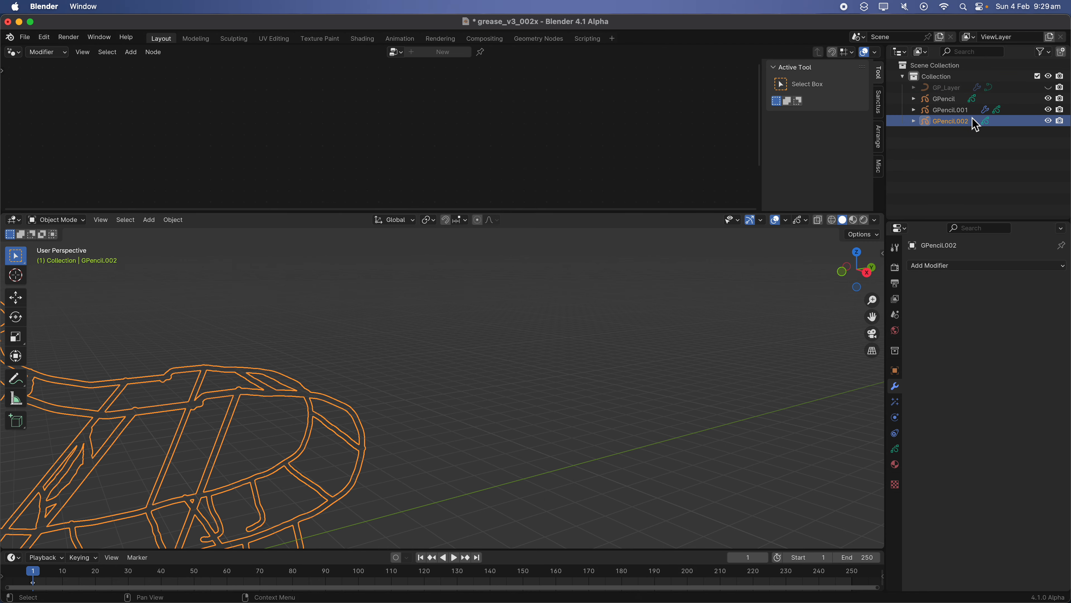
{"action": "scroll", "coordinate": [524, 355], "scroll_direction": "down", "scroll_amount": 5}
{"action": "middle_click_drag", "start_coordinate": [524, 354], "coordinate": [674, 314], "text": "shift"}
{"action": "left_click", "coordinate": [937, 266]}
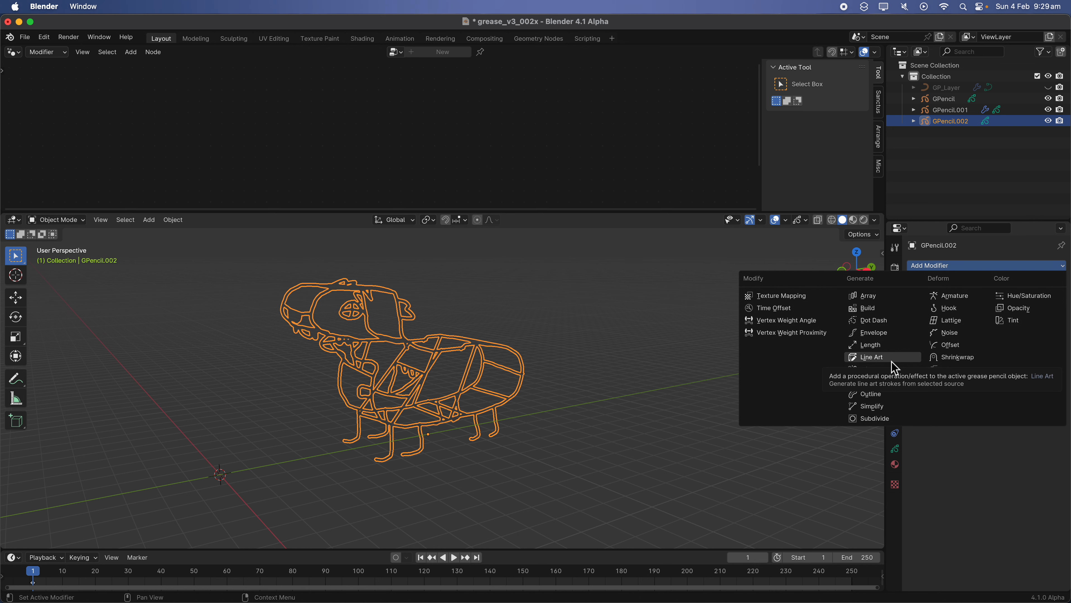
Switch between GPencil, GPencil.001, GPencil.002 and GP_Layer to compare their object types and modifier options
{"action": "left_click", "coordinate": [942, 110]}
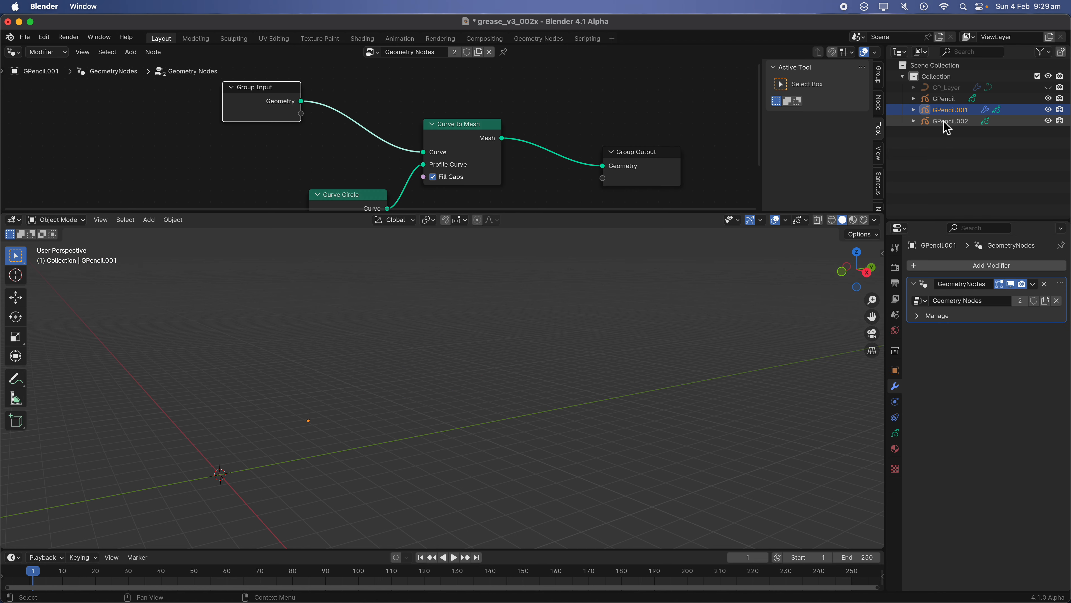
{"action": "left_click", "coordinate": [947, 122]}
{"action": "left_click", "coordinate": [949, 112]}
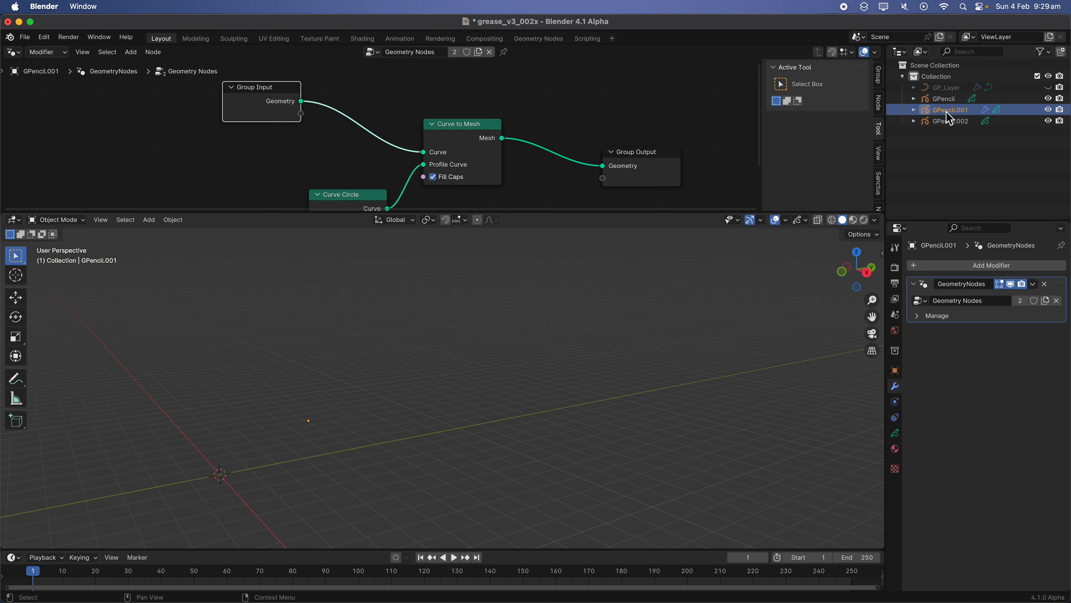
{"action": "left_click", "coordinate": [952, 101]}
{"action": "left_click", "coordinate": [951, 109]}
{"action": "left_click", "coordinate": [953, 122]}
{"action": "left_click", "coordinate": [949, 98]}
{"action": "left_click", "coordinate": [950, 88]}
{"action": "left_click", "coordinate": [950, 98]}
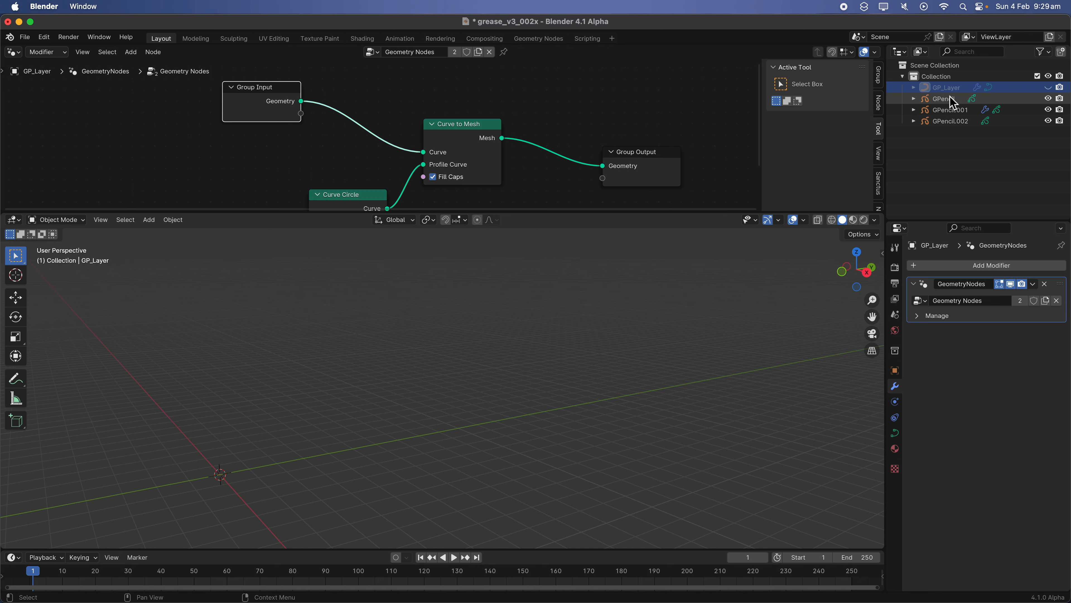
{"action": "left_click", "coordinate": [952, 121]}
{"action": "left_click", "coordinate": [939, 266]}
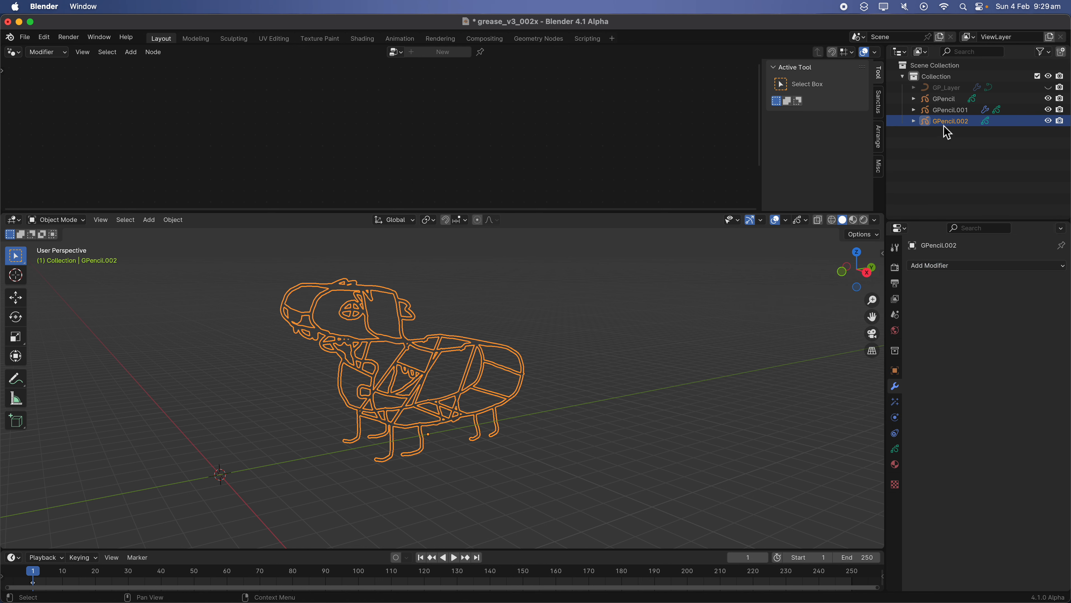
{"action": "left_click", "coordinate": [946, 111]}
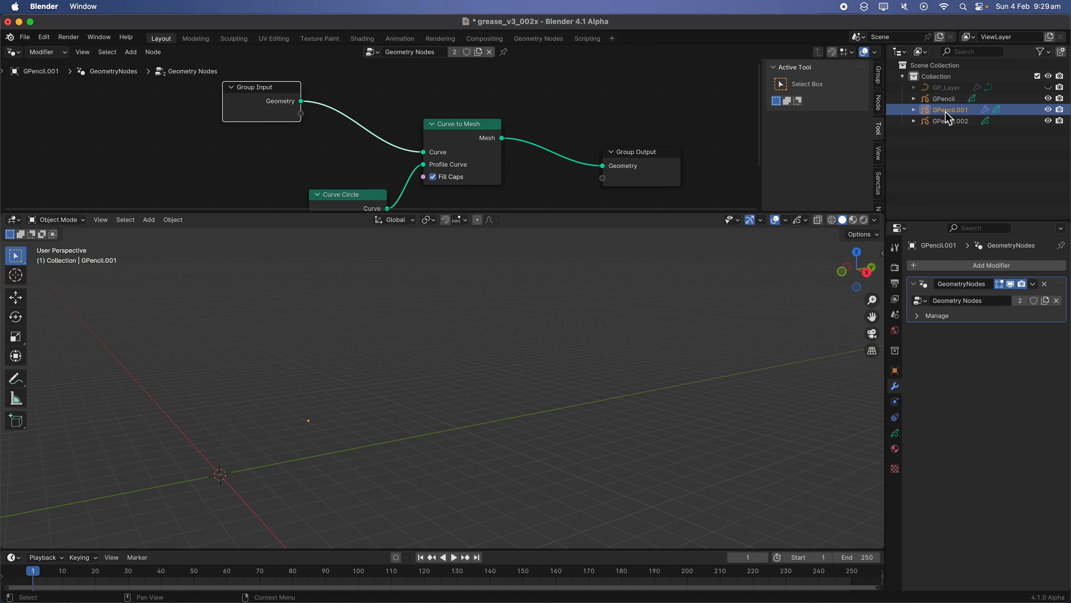
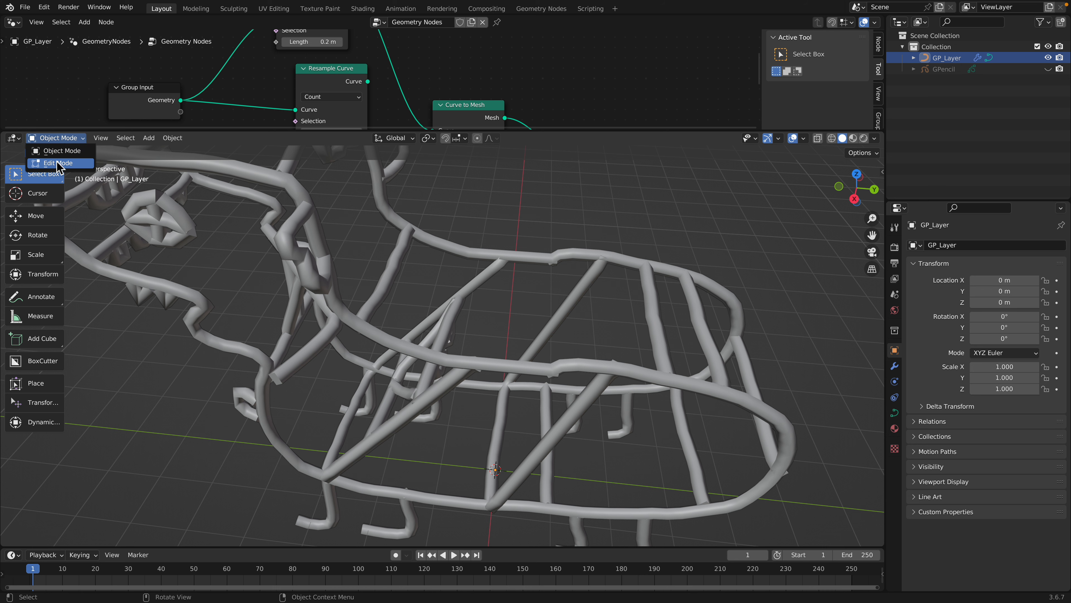
Enlarge the radius of selected curve points on GP_Layer's upper head stroke in Edit Mode, returning to Object Mode to inspect it
{"action": "left_click_drag", "start_coordinate": [68, 202], "coordinate": [79, 202]}
{"action": "left_click", "coordinate": [153, 153]}
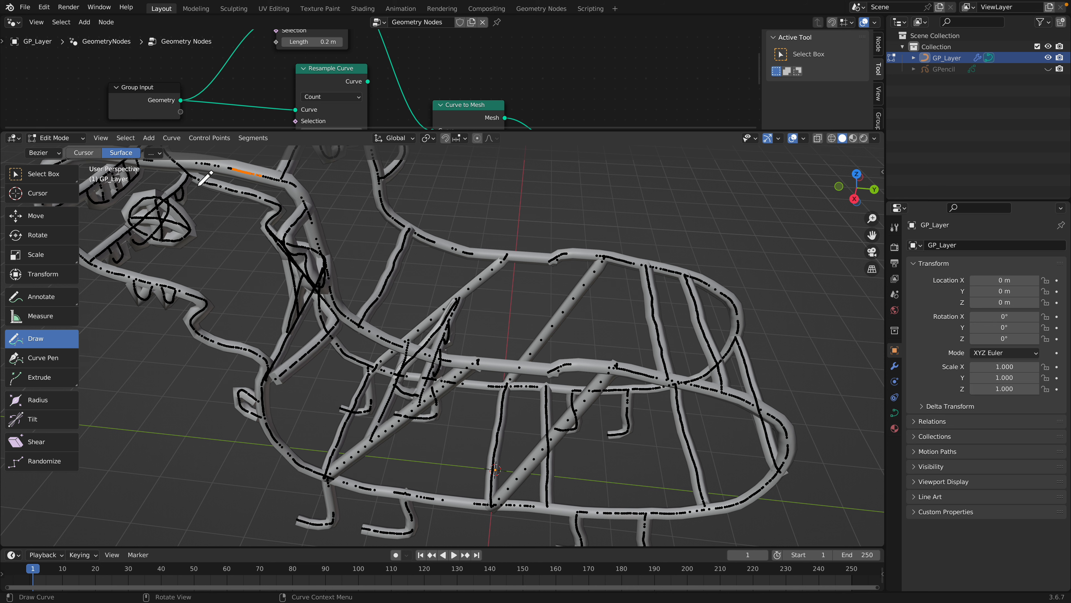
{"action": "middle_click_drag", "start_coordinate": [339, 300], "coordinate": [303, 360]}
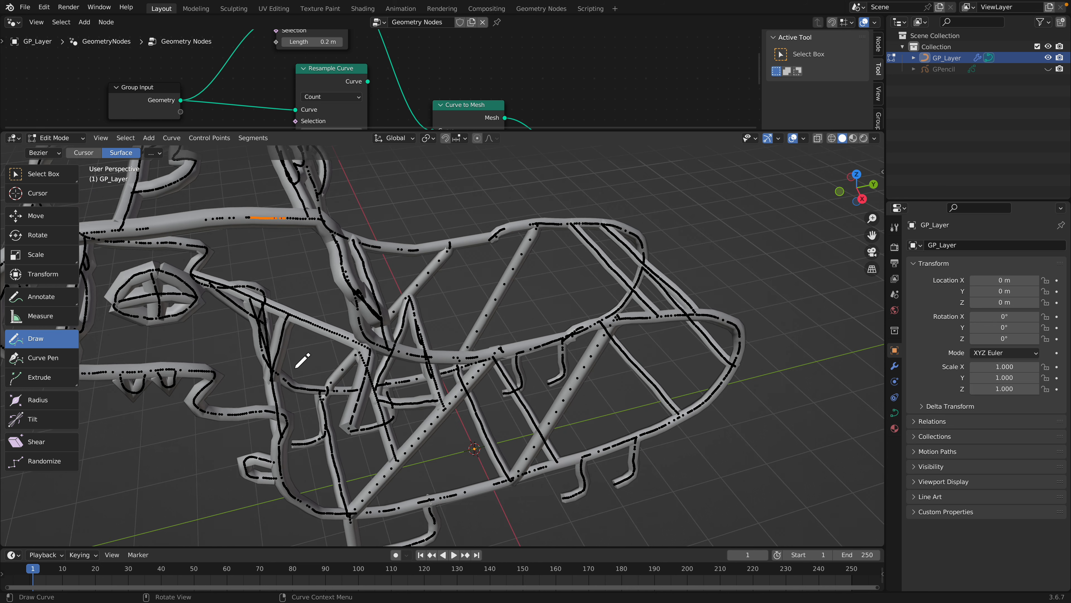
{"action": "left_click", "coordinate": [36, 402]}
{"action": "middle_click_drag", "start_coordinate": [151, 390], "coordinate": [270, 371], "text": "shift"}
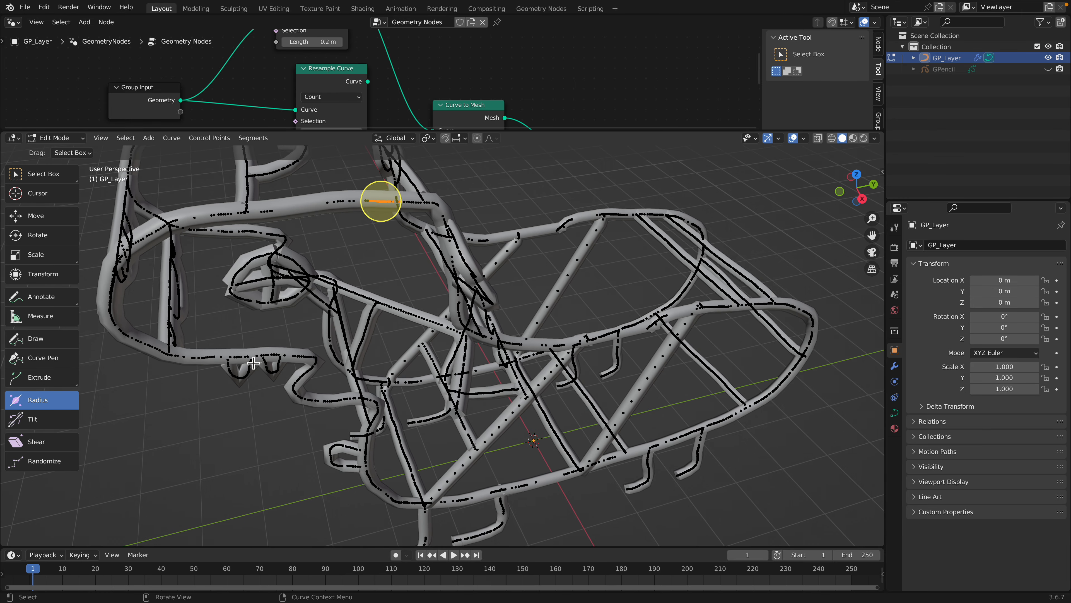
{"action": "left_click_drag", "start_coordinate": [246, 341], "coordinate": [299, 390]}
{"action": "left_click", "coordinate": [381, 205]}
{"action": "left_click_drag", "start_coordinate": [381, 205], "coordinate": [349, 239]}
{"action": "left_click", "coordinate": [347, 203]}
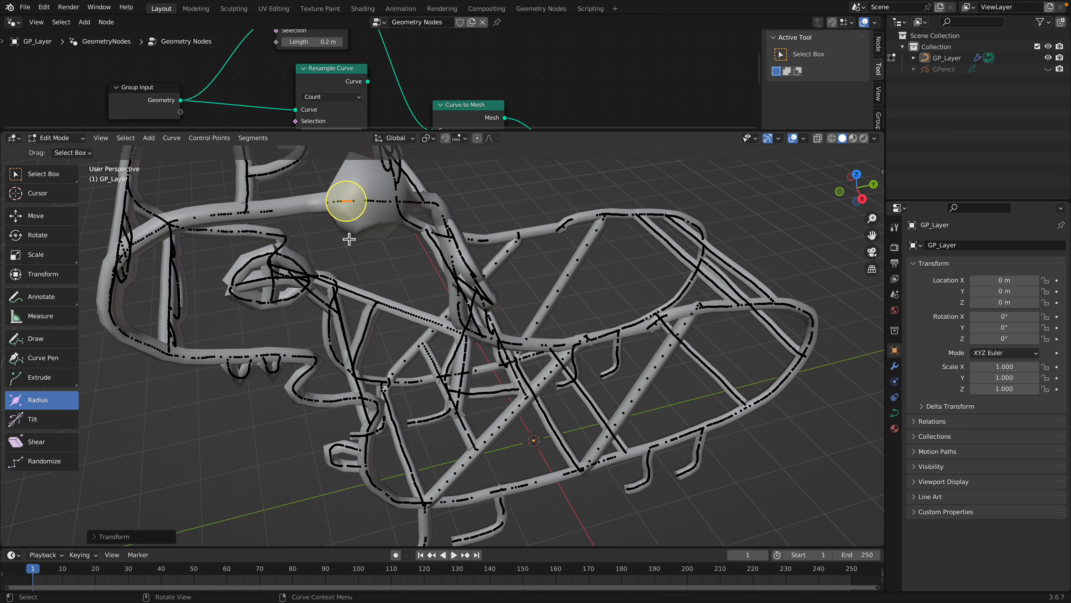
{"action": "mouse_move", "coordinate": [368, 249]}
{"action": "middle_mouse_down"}
{"action": "mouse_move", "coordinate": [366, 237]}
{"action": "mouse_move", "coordinate": [378, 254]}
{"action": "mouse_move", "coordinate": [380, 237]}
{"action": "middle_mouse_up"}
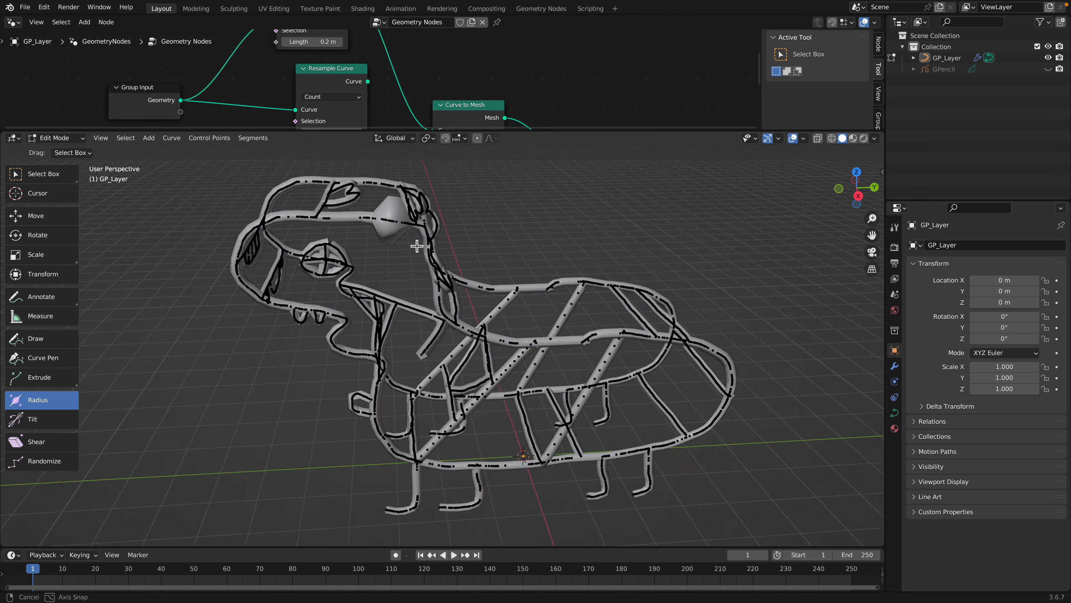
{"action": "key", "text": "Tab"}
{"action": "left_click", "coordinate": [383, 211]}
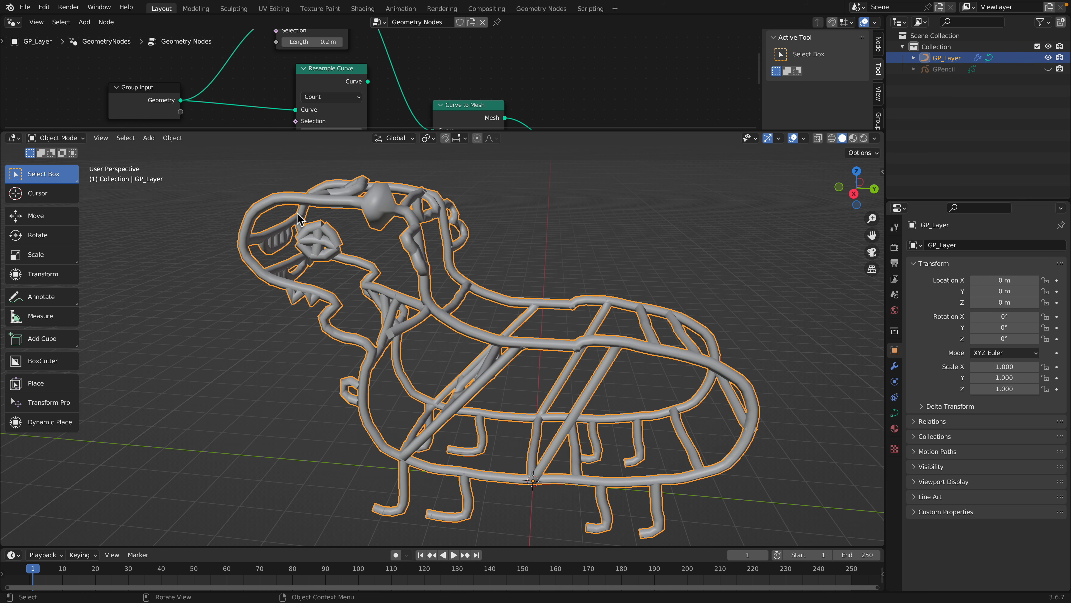
Draw several short freehand Bezier strokes on the surface of the bulge on GP_Layer's head in Edit Mode
{"action": "left_click", "coordinate": [74, 143]}
{"action": "left_click", "coordinate": [69, 168]}
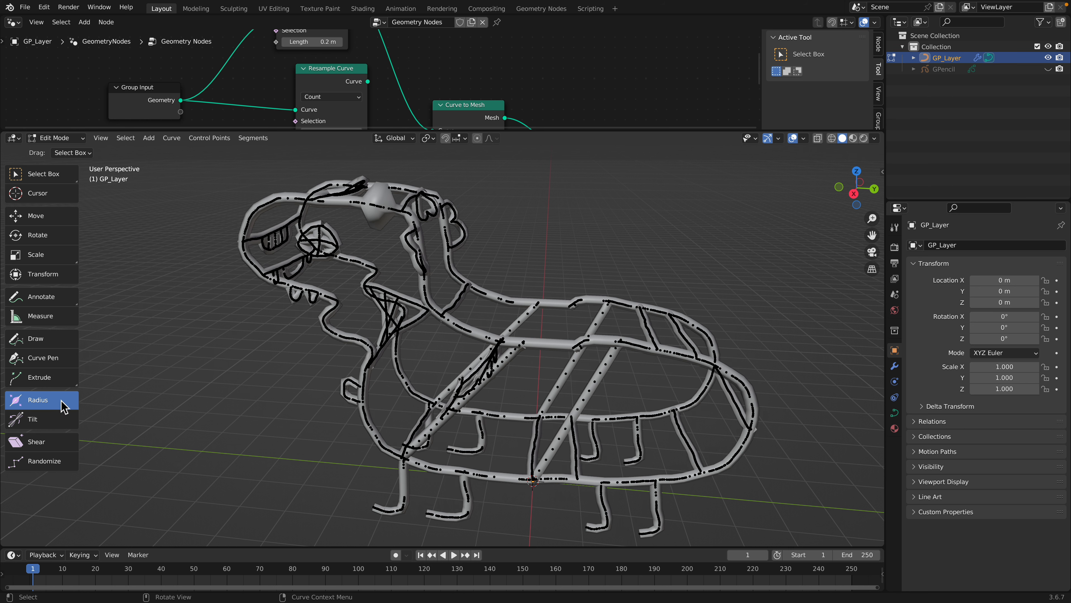
{"action": "left_click", "coordinate": [38, 339]}
{"action": "mouse_move", "coordinate": [172, 333]}
{"action": "middle_mouse_down"}
{"action": "mouse_move", "coordinate": [263, 347]}
{"action": "mouse_move", "coordinate": [278, 258]}
{"action": "middle_mouse_up"}
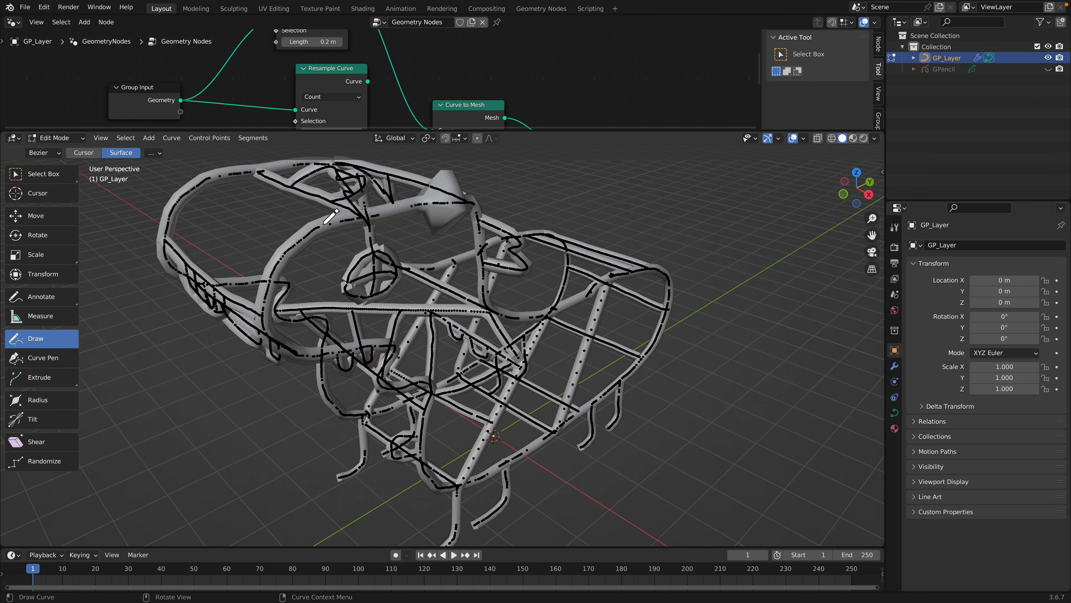
{"action": "scroll", "coordinate": [331, 217], "scroll_direction": "up", "scroll_amount": 5}
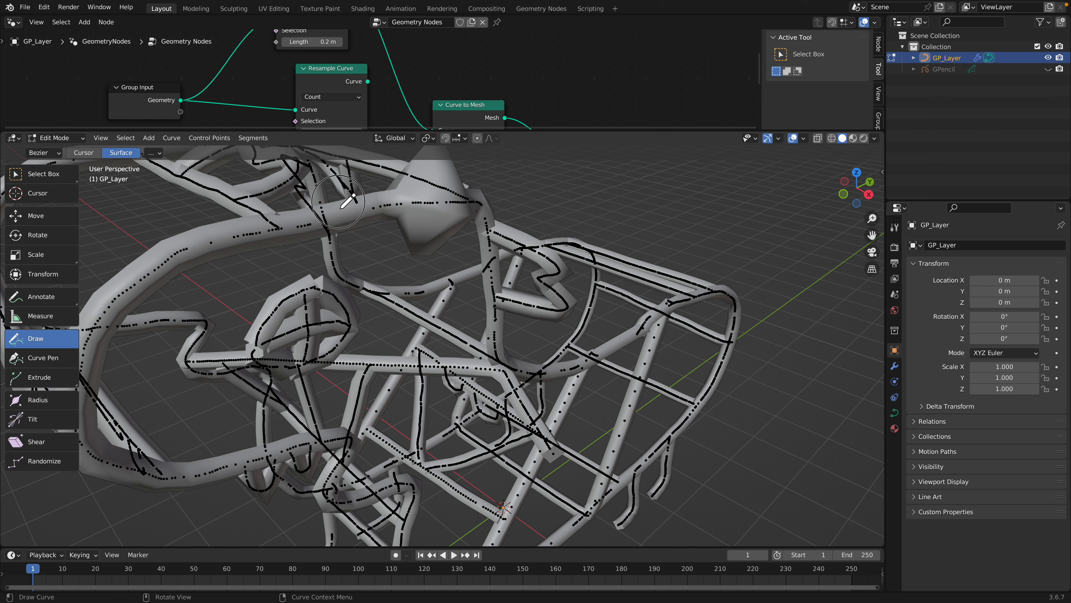
{"action": "left_click_drag", "start_coordinate": [396, 200], "coordinate": [411, 175]}
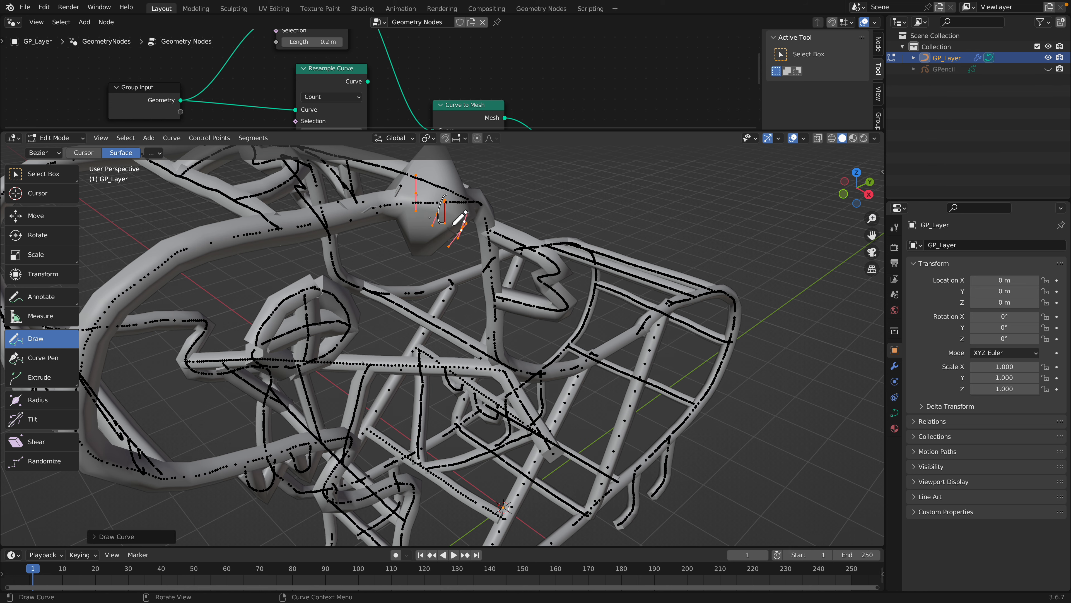
{"action": "middle_click_drag", "start_coordinate": [453, 225], "coordinate": [396, 338]}
{"action": "mouse_move", "coordinate": [396, 339]}
{"action": "left_mouse_down"}
{"action": "mouse_move", "coordinate": [413, 331]}
{"action": "mouse_move", "coordinate": [404, 335]}
{"action": "left_mouse_up"}
{"action": "mouse_move", "coordinate": [364, 371]}
{"action": "middle_mouse_down"}
{"action": "mouse_move", "coordinate": [389, 346]}
{"action": "mouse_move", "coordinate": [367, 293]}
{"action": "middle_mouse_up"}
{"action": "left_click_drag", "start_coordinate": [367, 292], "coordinate": [393, 303]}
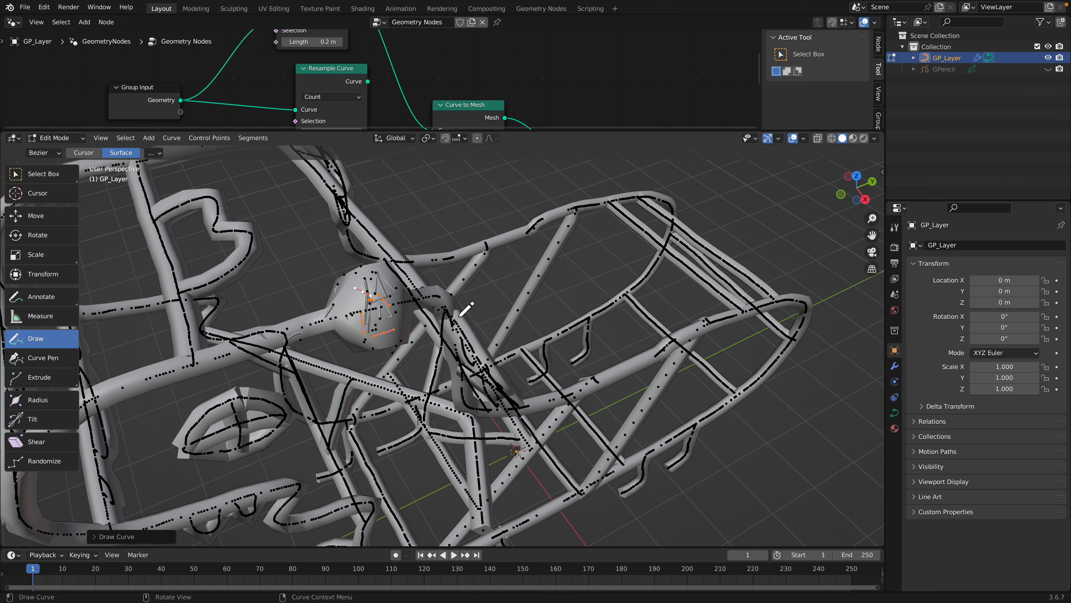
Return to Object Mode and toggle GP_Layer's viewport visibility off and on repeatedly to check the model
{"action": "key", "text": "Tab"}
{"action": "middle_click_drag", "start_coordinate": [466, 306], "coordinate": [447, 253]}
{"action": "left_click", "coordinate": [1048, 58]}
{"action": "left_click", "coordinate": [1048, 58]}
{"action": "left_click", "coordinate": [1048, 58]}
{"action": "left_click", "coordinate": [1048, 59]}
{"action": "left_click", "coordinate": [1048, 59]}
{"action": "left_click", "coordinate": [1048, 58]}
{"action": "middle_click_drag", "start_coordinate": [591, 288], "coordinate": [569, 292]}
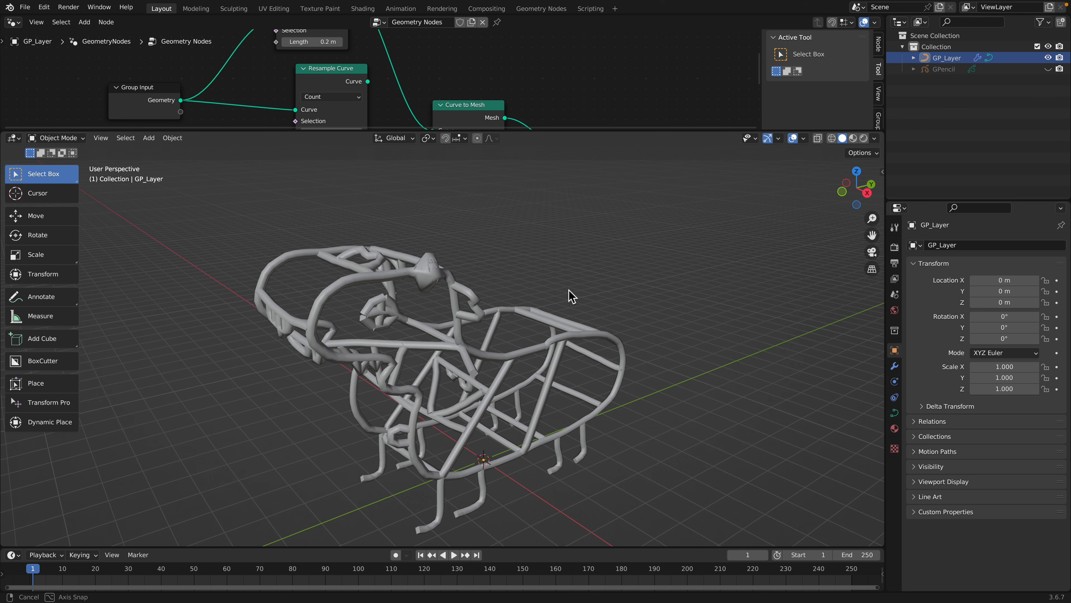
Undo the freehand strokes and the point radius changes made on GP_Layer
{"action": "key", "text": "ctrl+z"}
{"action": "key", "text": "ctrl+z"}
{"action": "key", "text": "ctrl+z"}
{"action": "key", "text": "ctrl+z"}
{"action": "key", "text": "ctrl+z"}
{"action": "key", "text": "ctrl+z"}
{"action": "key", "text": "ctrl+z"}
{"action": "key", "text": "ctrl+z"}
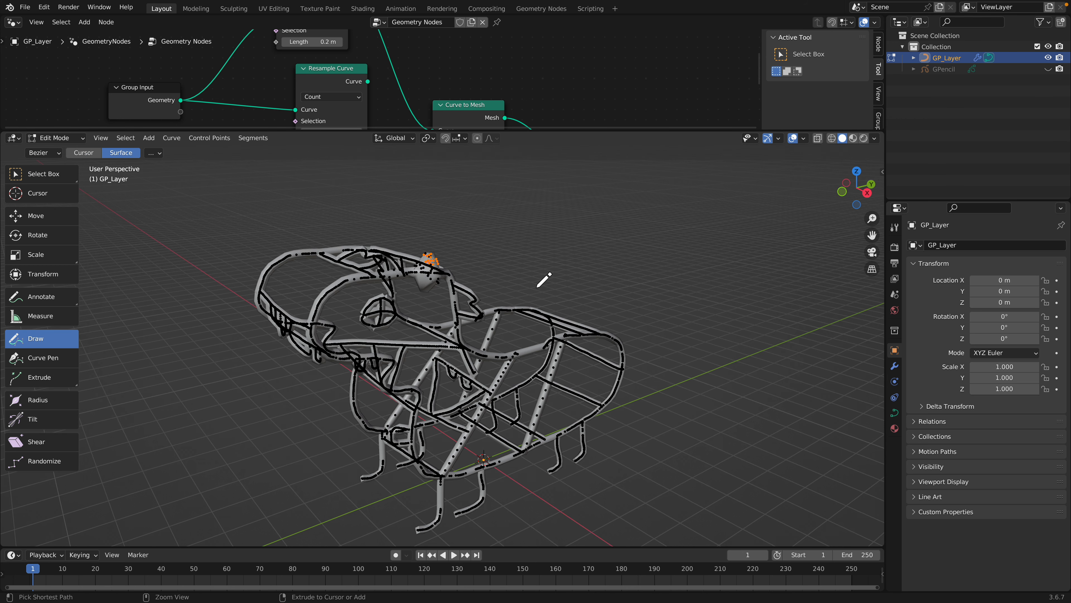
{"action": "key", "text": "ctrl+z"}
{"action": "middle_click_drag", "start_coordinate": [482, 302], "coordinate": [442, 311]}
{"action": "key", "text": "ctrl+z"}
{"action": "key", "text": "ctrl+z"}
{"action": "key", "text": "ctrl+z"}
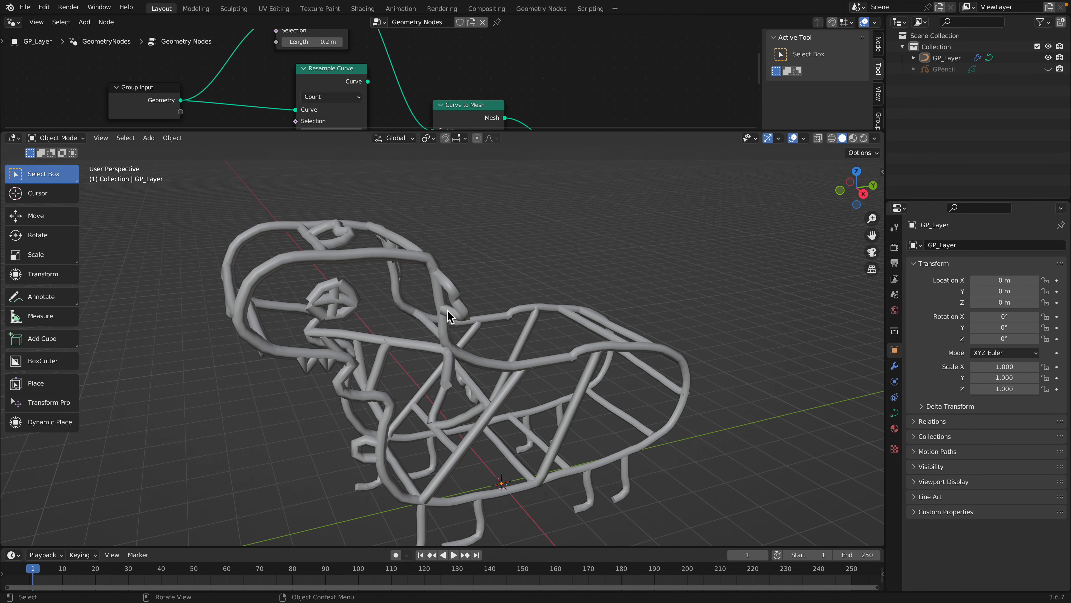
{"action": "key", "text": "ctrl+z"}
{"action": "key", "text": "ctrl+z"}
Add a Remesh modifier to GP_Layer with a 0.05 m voxel size and smooth shading
{"action": "left_click", "coordinate": [895, 366]}
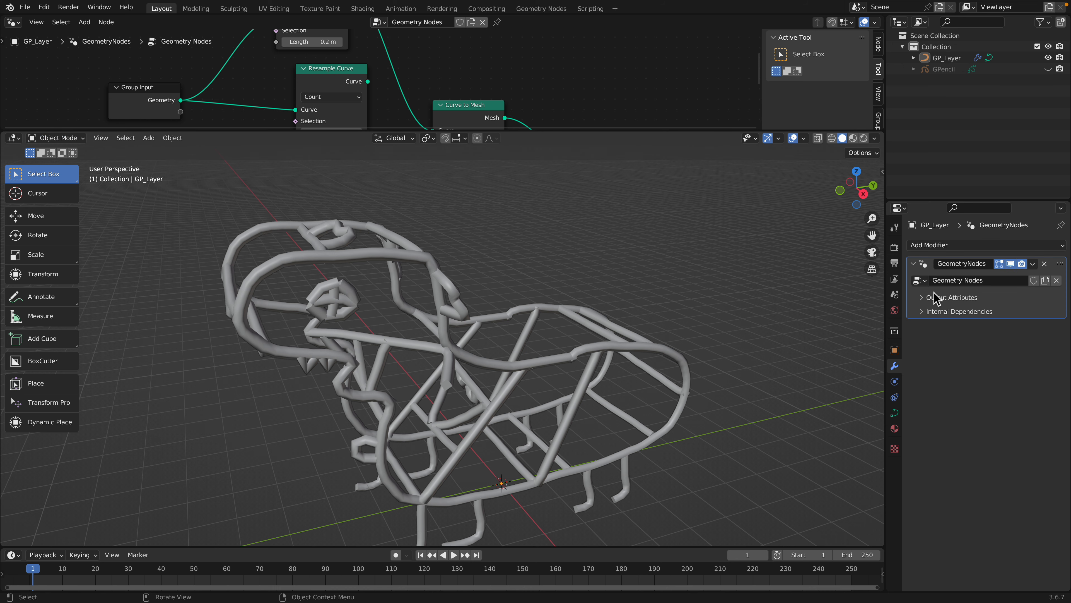
{"action": "left_click", "coordinate": [985, 246]}
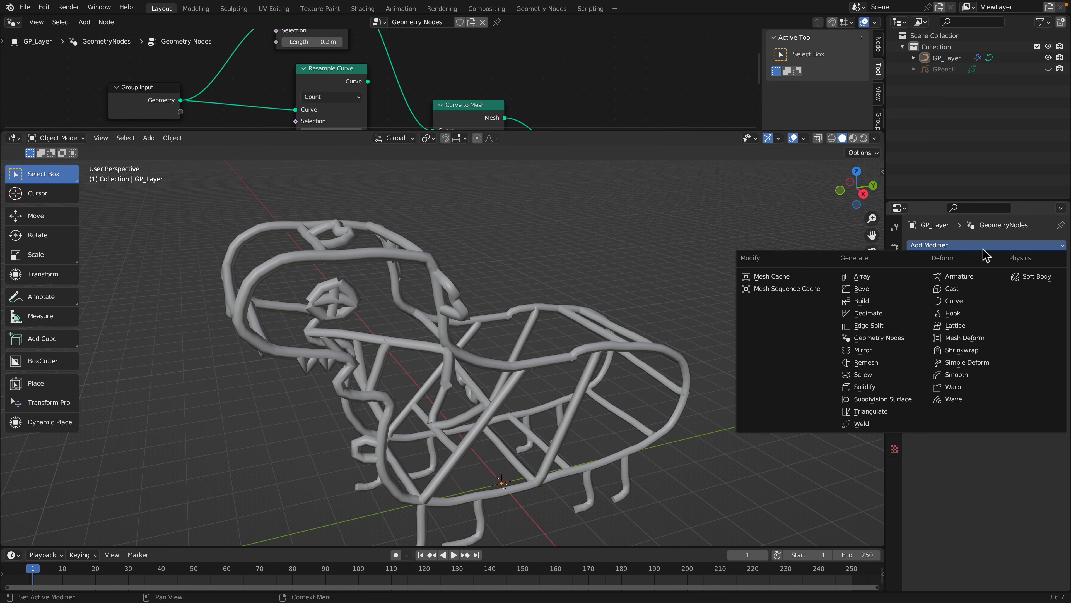
{"action": "left_click", "coordinate": [903, 363]}
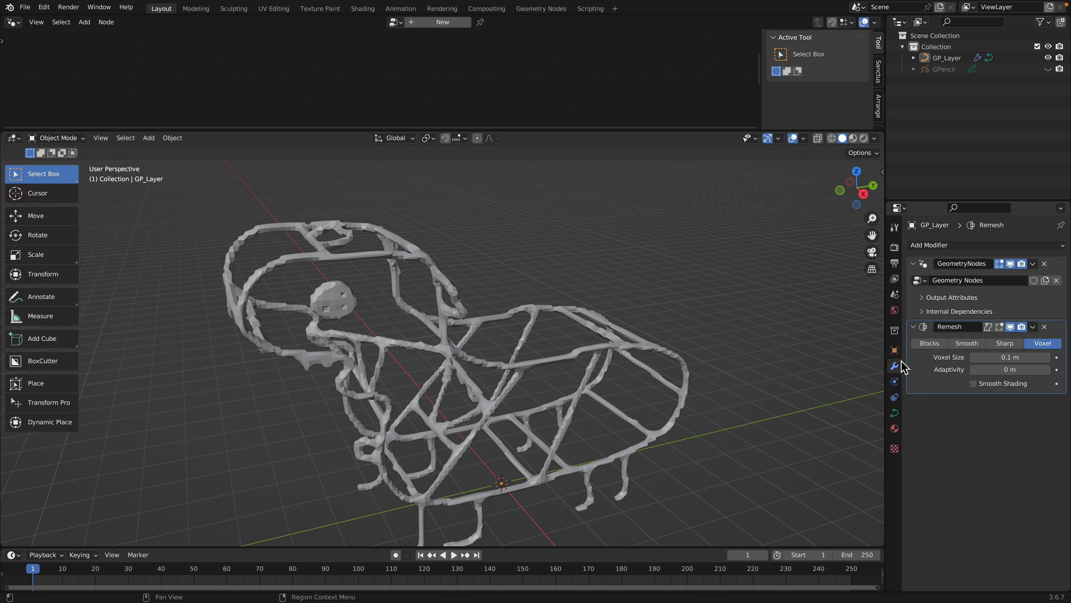
{"action": "left_click", "coordinate": [1001, 358]}
{"action": "type", "text": "0.05"}
{"action": "key", "text": "Return"}
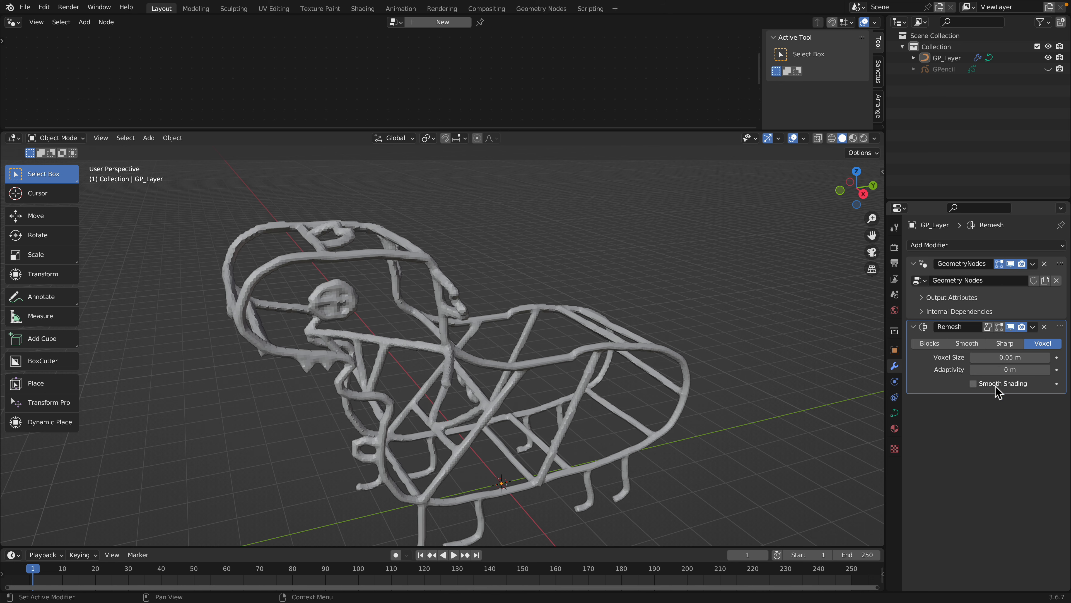
{"action": "left_click", "coordinate": [996, 384]}
{"action": "mouse_move", "coordinate": [555, 304]}
{"action": "middle_mouse_down"}
{"action": "mouse_move", "coordinate": [605, 290]}
{"action": "mouse_move", "coordinate": [963, 342]}
{"action": "middle_mouse_up"}
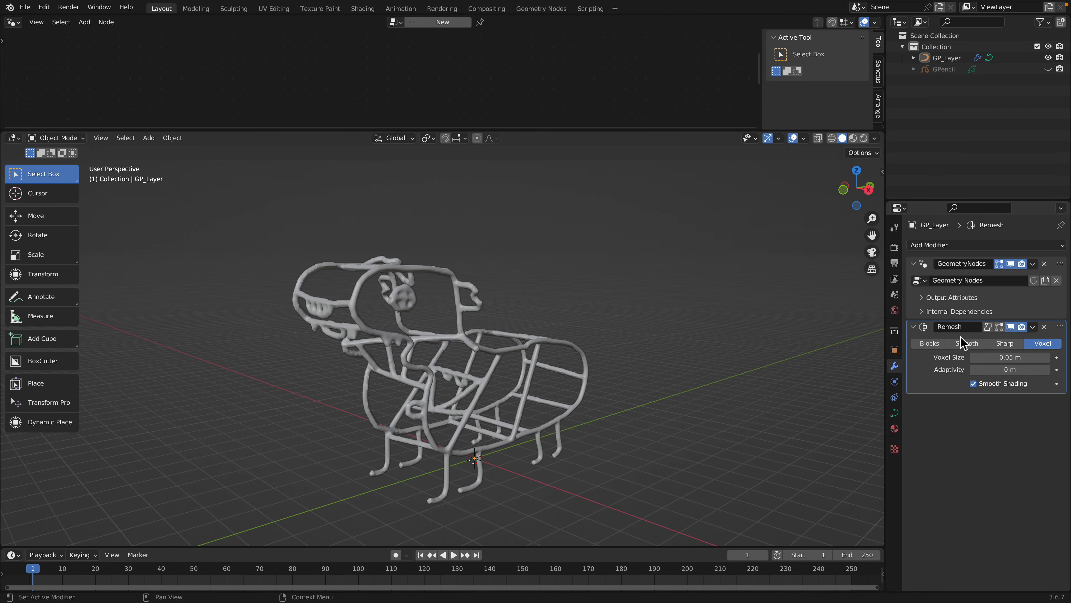
Duplicate GP_Layer, place the copy behind and above the original, and convert the copy to a mesh
{"action": "left_click", "coordinate": [474, 302]}
{"action": "middle_click_drag", "start_coordinate": [455, 313], "coordinate": [394, 326], "text": "shift"}
{"action": "key", "text": "shift+d"}
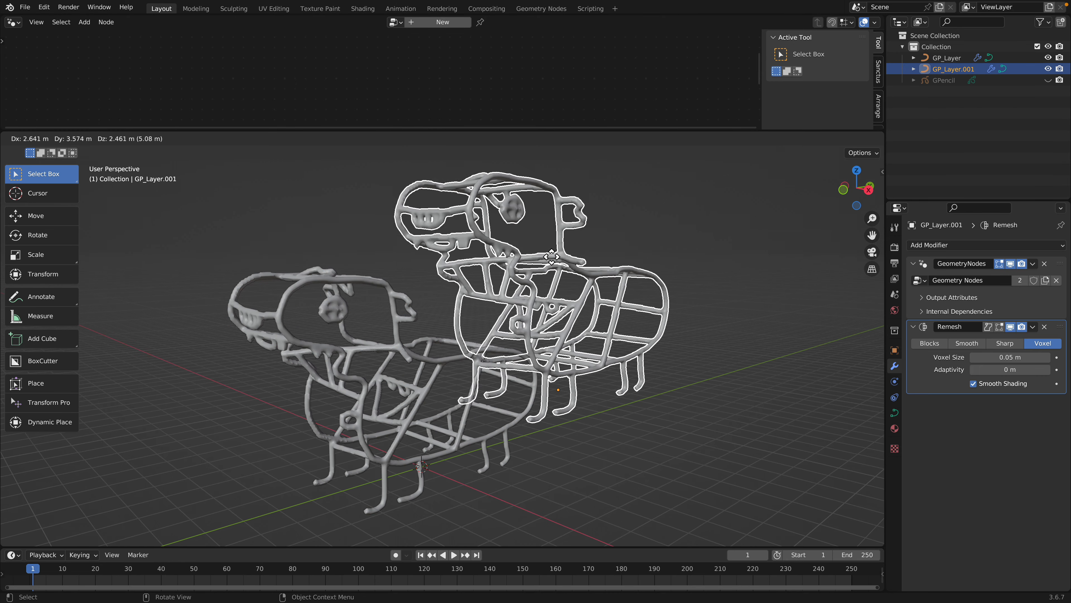
{"action": "left_click", "coordinate": [580, 239]}
{"action": "middle_click_drag", "start_coordinate": [580, 239], "coordinate": [548, 284], "text": "shift"}
{"action": "right_click", "coordinate": [549, 284]}
{"action": "mouse_move", "coordinate": [549, 286]}
{"action": "left_click", "coordinate": [603, 296]}
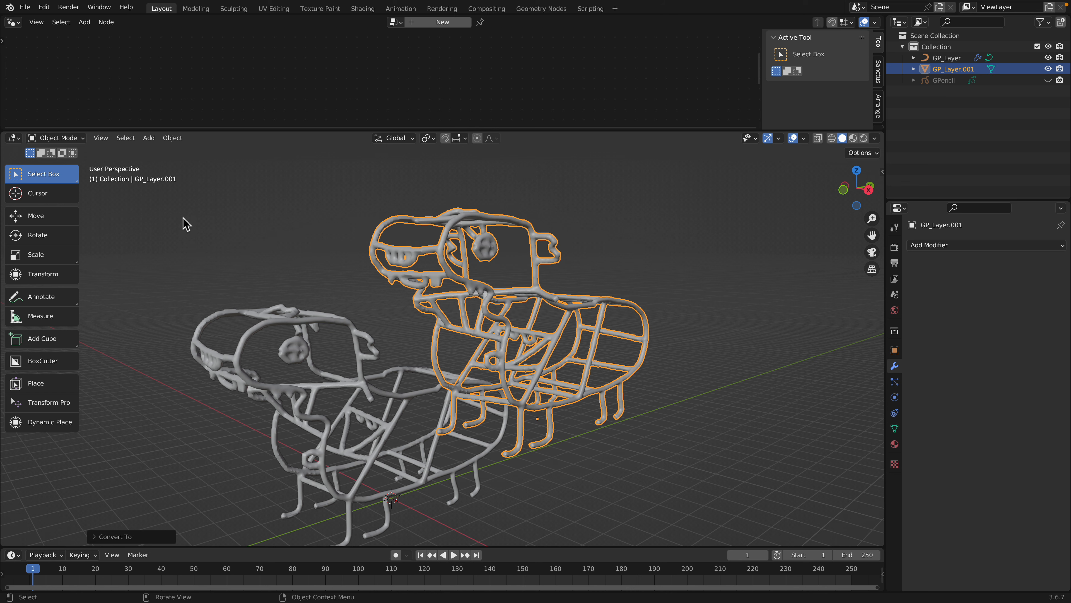
Switch GP_Layer.001 to Sculpt Mode and choose the Cloth Filter with the Inflate filter type
{"action": "left_click", "coordinate": [56, 138]}
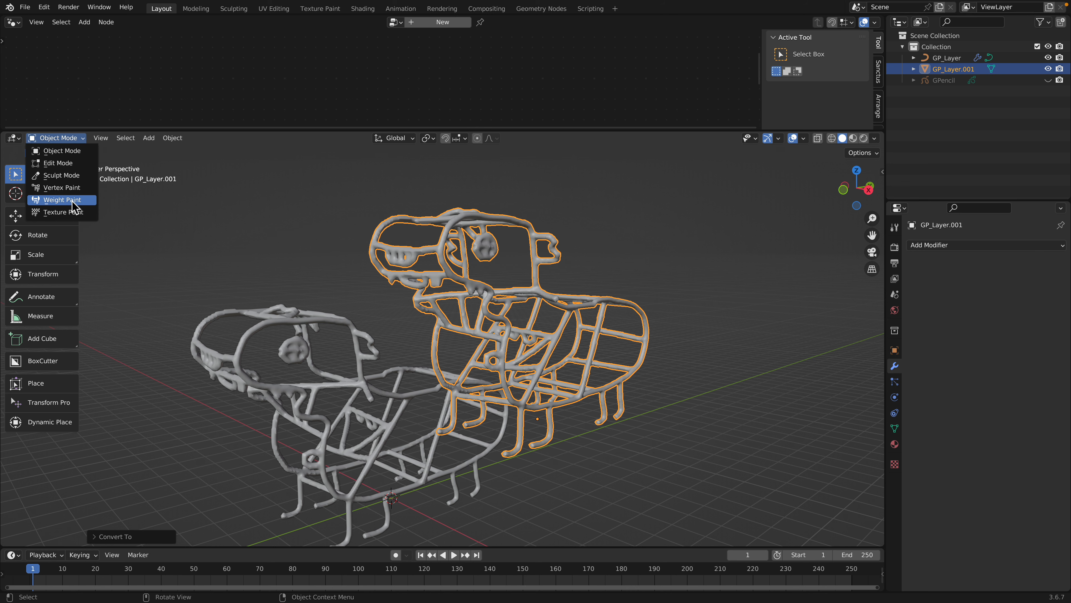
{"action": "left_click", "coordinate": [72, 175]}
{"action": "scroll", "coordinate": [44, 380], "scroll_direction": "down", "scroll_amount": 8}
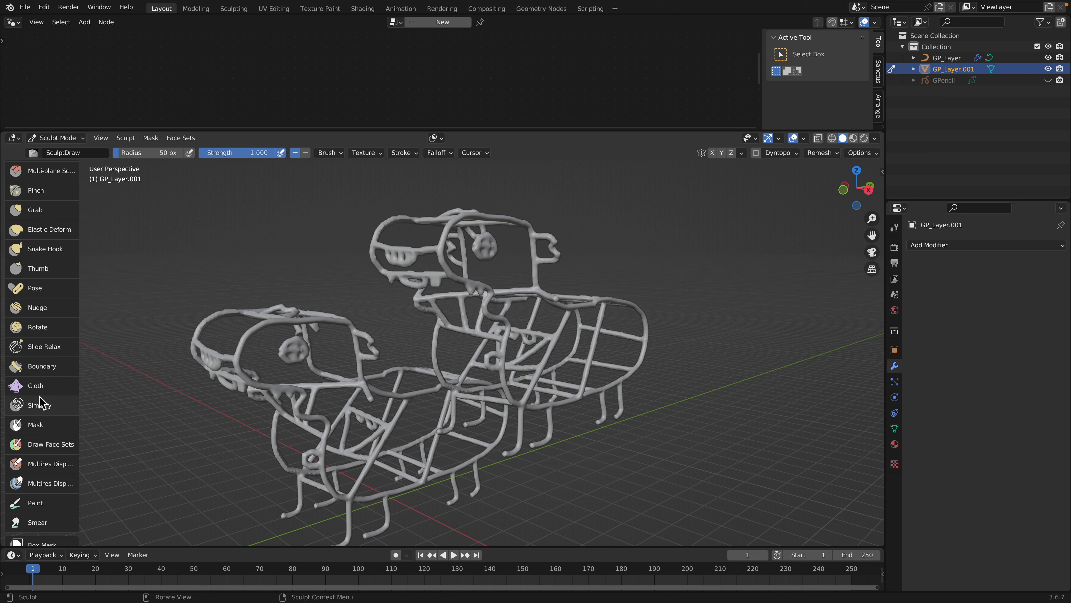
{"action": "scroll", "coordinate": [39, 401], "scroll_direction": "down", "scroll_amount": 9}
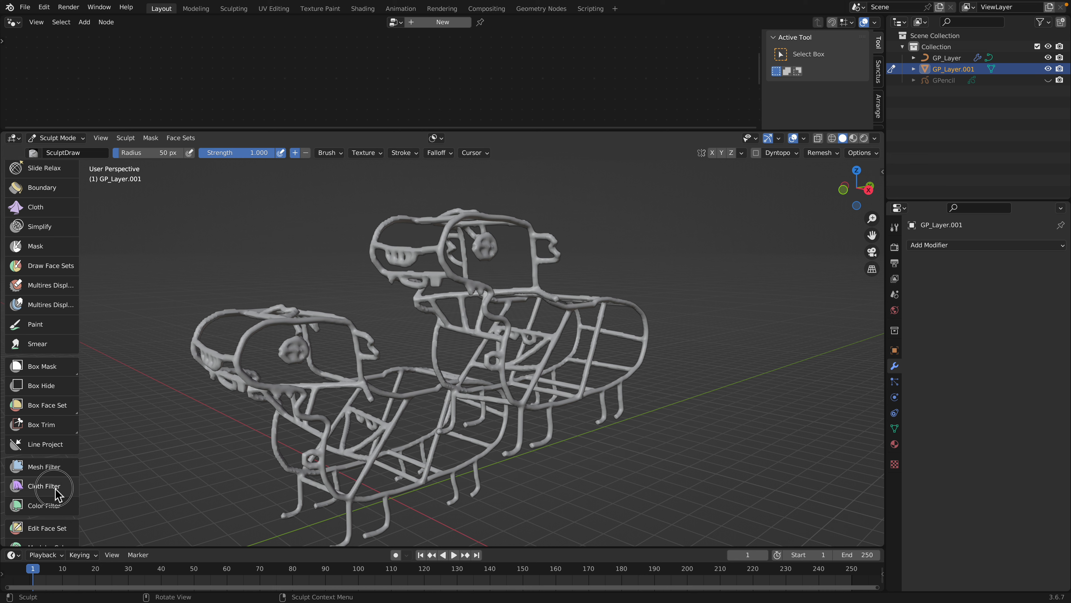
{"action": "left_click", "coordinate": [56, 493]}
{"action": "left_click", "coordinate": [84, 152]}
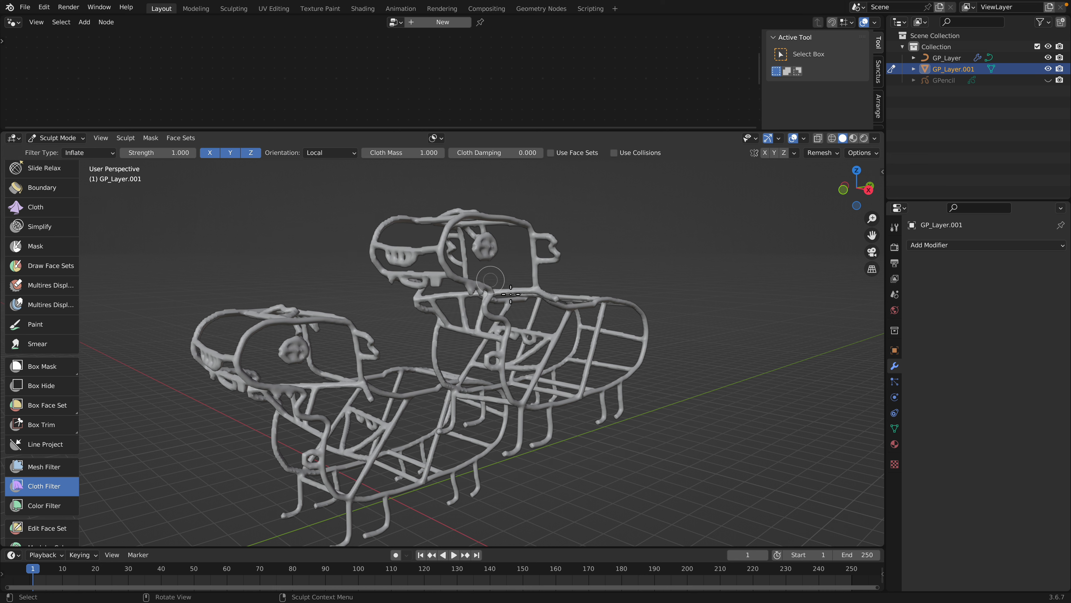
Try inflating GP_Layer.001 with the Cloth Filter and undo the attempt
{"action": "left_click_drag", "start_coordinate": [552, 298], "coordinate": [821, 387]}
{"action": "middle_click_drag", "start_coordinate": [624, 344], "coordinate": [544, 360]}
{"action": "key", "text": "ctrl+z"}
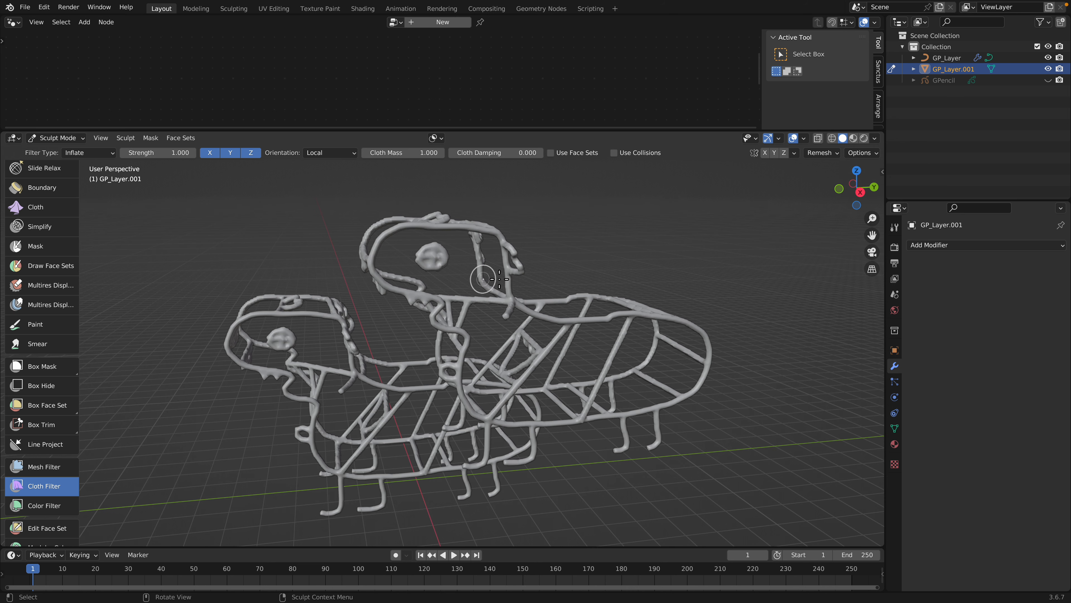
Inflate GP_Layer.001's tubes with several Cloth Filter passes and return to Object Mode
{"action": "left_click_drag", "start_coordinate": [512, 251], "coordinate": [821, 321]}
{"action": "middle_click_drag", "start_coordinate": [563, 320], "coordinate": [529, 324]}
{"action": "left_click_drag", "start_coordinate": [543, 329], "coordinate": [754, 362]}
{"action": "middle_click_drag", "start_coordinate": [433, 321], "coordinate": [501, 313]}
{"action": "left_click_drag", "start_coordinate": [519, 311], "coordinate": [759, 505]}
{"action": "middle_click_drag", "start_coordinate": [614, 456], "coordinate": [533, 422]}
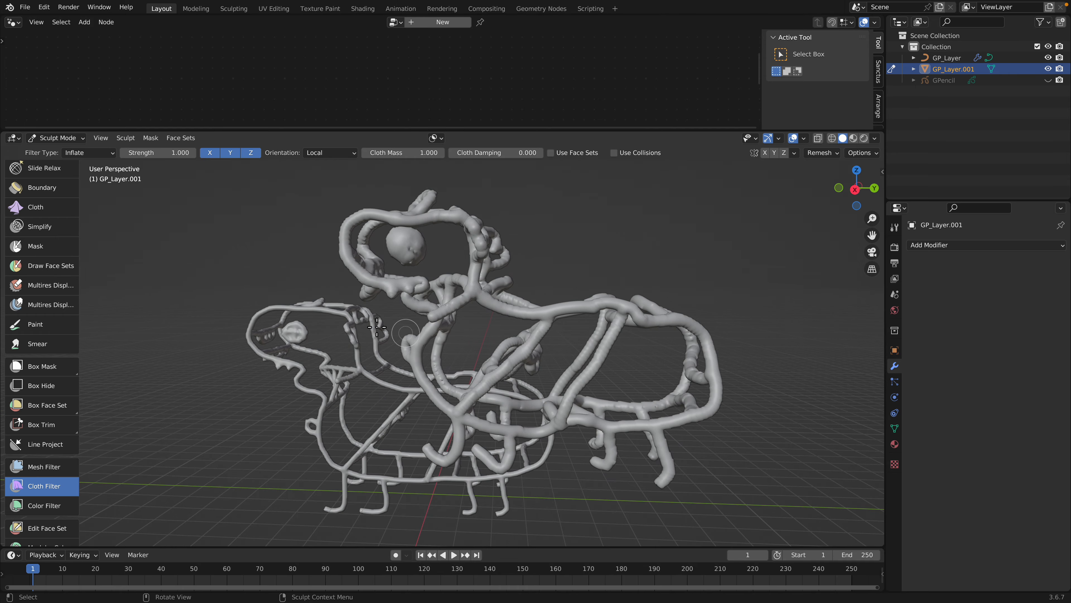
{"action": "middle_click_drag", "start_coordinate": [382, 334], "coordinate": [411, 324]}
{"action": "left_click", "coordinate": [65, 139]}
{"action": "left_click", "coordinate": [66, 152]}
Move the inflated mesh animal down to ground level and clear of the original GP_Layer along its length
{"action": "middle_click_drag", "start_coordinate": [377, 287], "coordinate": [212, 278], "text": "shift"}
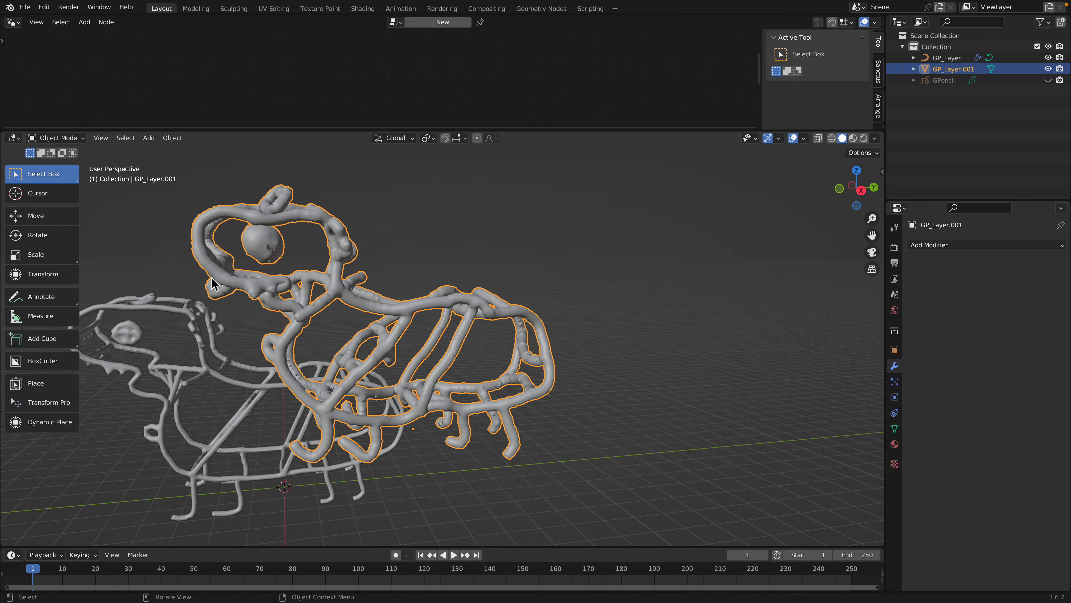
{"action": "middle_click_drag", "start_coordinate": [403, 322], "coordinate": [266, 307]}
{"action": "key", "text": "g"}
{"action": "left_click", "coordinate": [507, 398]}
{"action": "middle_click_drag", "start_coordinate": [504, 396], "coordinate": [396, 408], "text": "shift"}
{"action": "left_click", "coordinate": [492, 331]}
{"action": "scroll", "coordinate": [474, 365], "scroll_direction": "down", "scroll_amount": 2}
{"action": "middle_click_drag", "start_coordinate": [474, 365], "coordinate": [416, 367]}
{"action": "left_click", "coordinate": [500, 334]}
{"action": "key", "text": "g"}
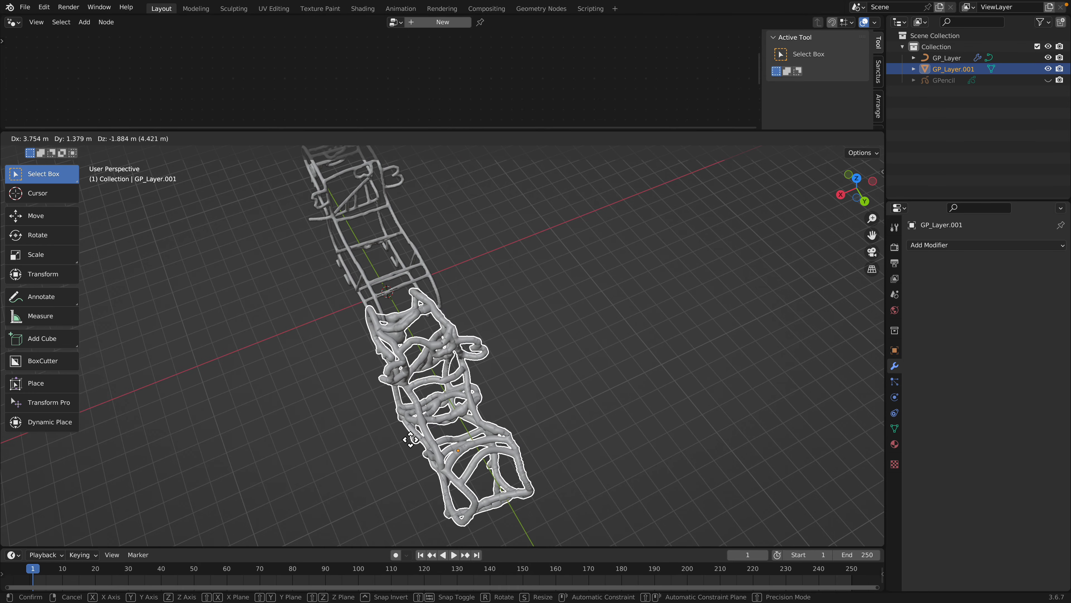
{"action": "left_click", "coordinate": [408, 443]}
{"action": "middle_click_drag", "start_coordinate": [407, 442], "coordinate": [475, 345]}
{"action": "key", "text": "g"}
{"action": "left_click", "coordinate": [481, 341]}
{"action": "scroll", "coordinate": [475, 345], "scroll_direction": "up", "scroll_amount": 2}
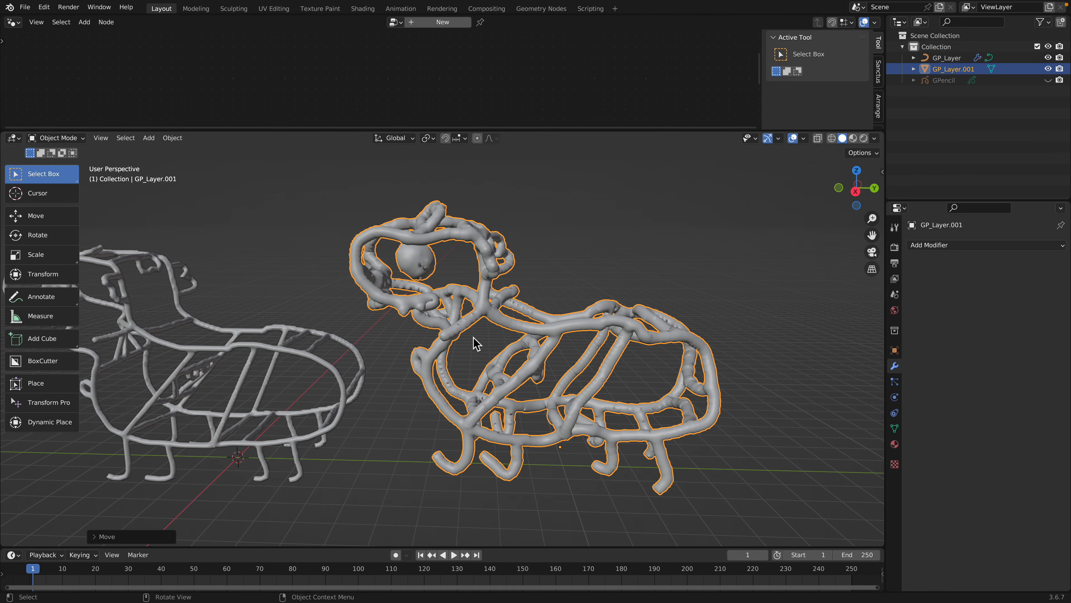
Save the file grease_v3_003.blend and view the inflated mesh from a slightly different angle
{"action": "key", "text": "ctrl+s"}
{"action": "left_click", "coordinate": [533, 270]}
{"action": "middle_click_drag", "start_coordinate": [467, 289], "coordinate": [489, 279]}
{"action": "left_click", "coordinate": [449, 235]}
{"action": "middle_click_drag", "start_coordinate": [448, 235], "coordinate": [479, 241]}
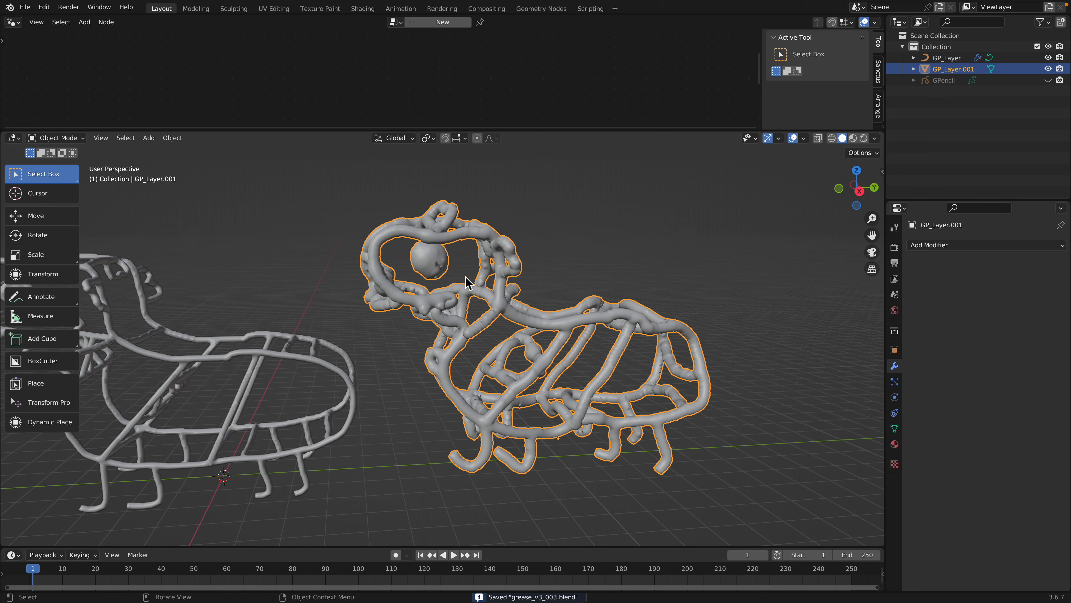
Examine the inflated GP_Layer.001 from several sides in Sculpt Mode and back in Object Mode
{"action": "left_click", "coordinate": [74, 138]}
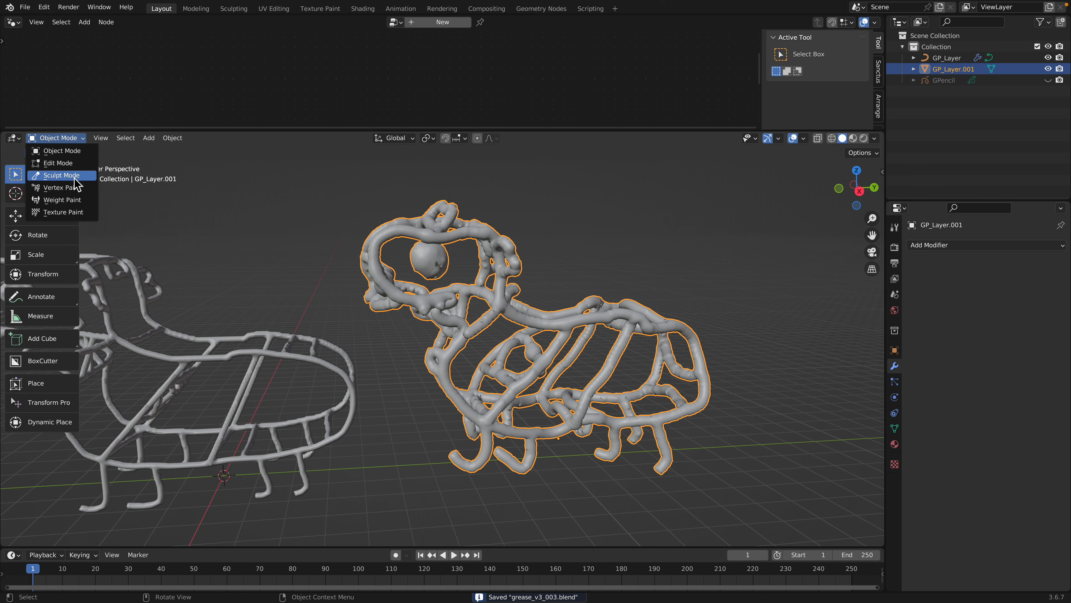
{"action": "left_click", "coordinate": [63, 175]}
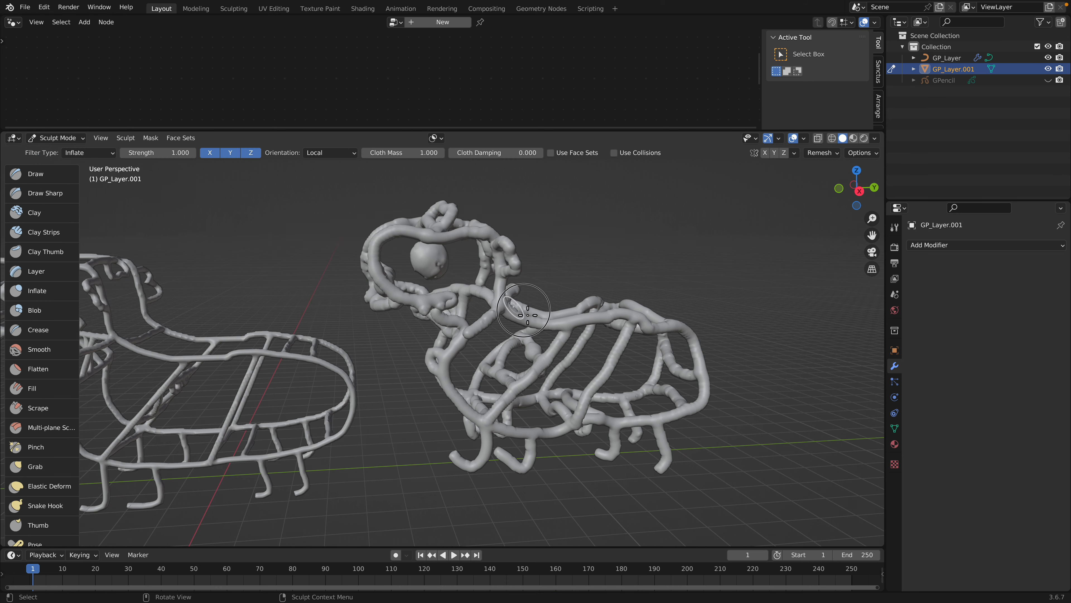
{"action": "mouse_move", "coordinate": [675, 371]}
{"action": "middle_mouse_down"}
{"action": "mouse_move", "coordinate": [543, 368]}
{"action": "mouse_move", "coordinate": [491, 308]}
{"action": "middle_mouse_up"}
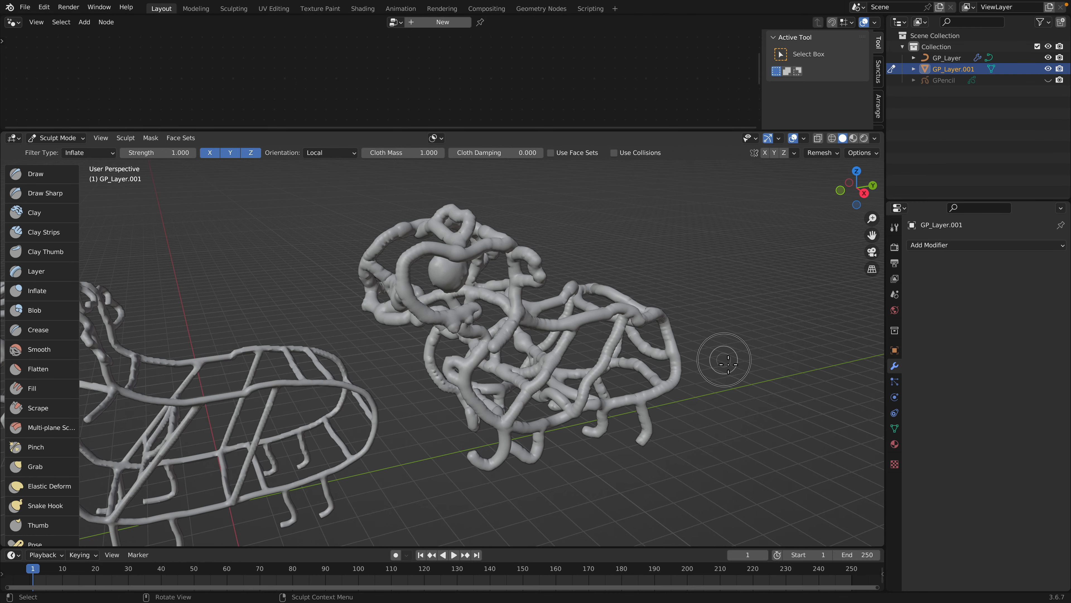
{"action": "mouse_move", "coordinate": [726, 361]}
{"action": "middle_mouse_down"}
{"action": "mouse_move", "coordinate": [424, 283]}
{"action": "mouse_move", "coordinate": [515, 349]}
{"action": "middle_mouse_up"}
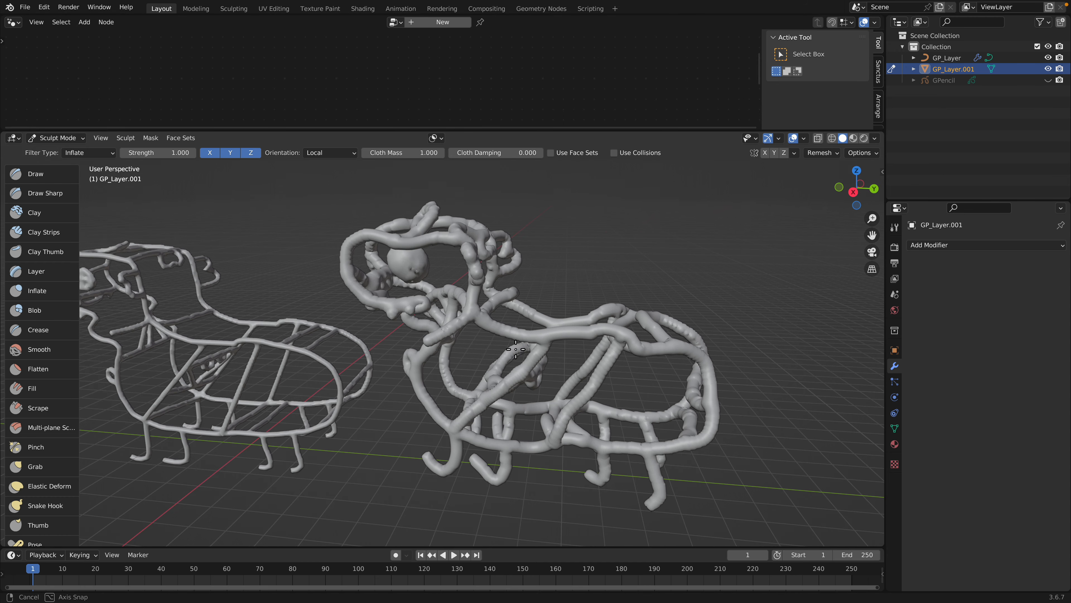
{"action": "left_click", "coordinate": [63, 138]}
{"action": "left_click", "coordinate": [65, 150]}
{"action": "middle_click_drag", "start_coordinate": [437, 313], "coordinate": [391, 305]}
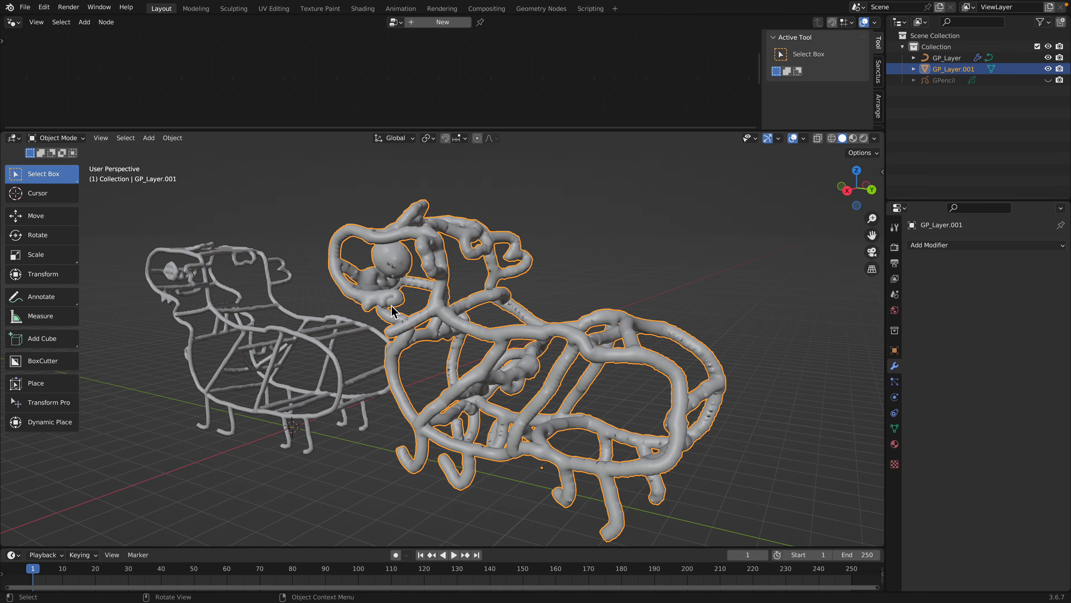
{"action": "mouse_move", "coordinate": [585, 358]}
{"action": "middle_mouse_down"}
{"action": "mouse_move", "coordinate": [780, 344]}
{"action": "mouse_move", "coordinate": [486, 337]}
{"action": "mouse_move", "coordinate": [595, 332]}
{"action": "mouse_move", "coordinate": [617, 347]}
{"action": "mouse_move", "coordinate": [615, 282]}
{"action": "middle_mouse_up"}
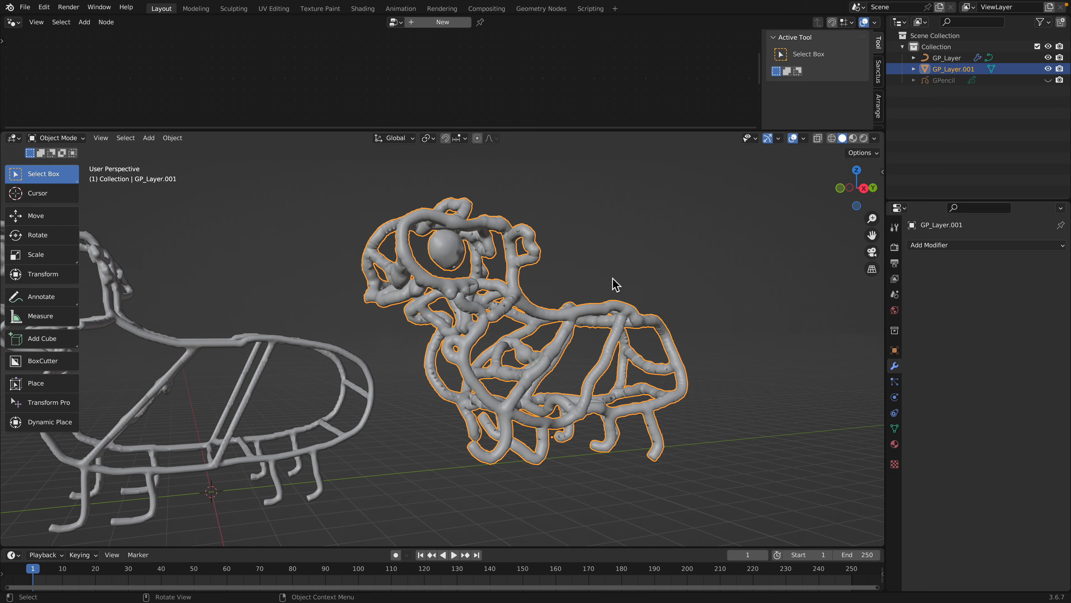
Turn on Cavity for the solid viewport shading and save the file grease_v3_003.blend
{"action": "left_click", "coordinate": [875, 138]}
{"action": "left_click", "coordinate": [816, 390]}
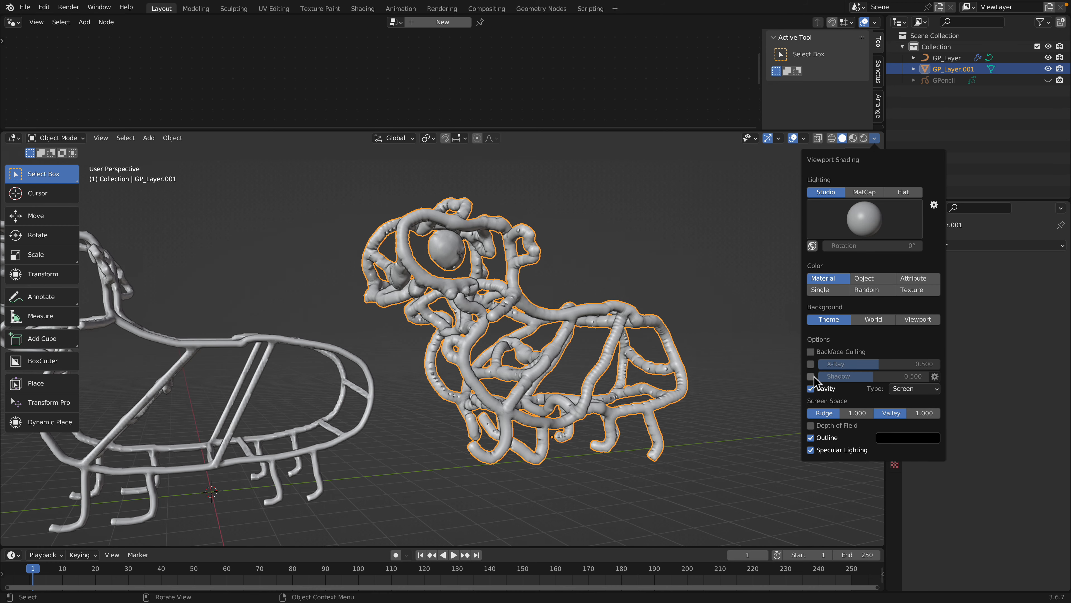
{"action": "mouse_move", "coordinate": [646, 251]}
{"action": "middle_mouse_down"}
{"action": "mouse_move", "coordinate": [560, 320]}
{"action": "mouse_move", "coordinate": [498, 308]}
{"action": "middle_mouse_up"}
{"action": "key", "text": "ctrl+s"}
Compare GP_Layer.001's thickened tubes with the original GP_Layer from several angles in Sculpt Mode, saving the file along the way
{"action": "left_click", "coordinate": [56, 137]}
{"action": "left_click", "coordinate": [63, 175]}
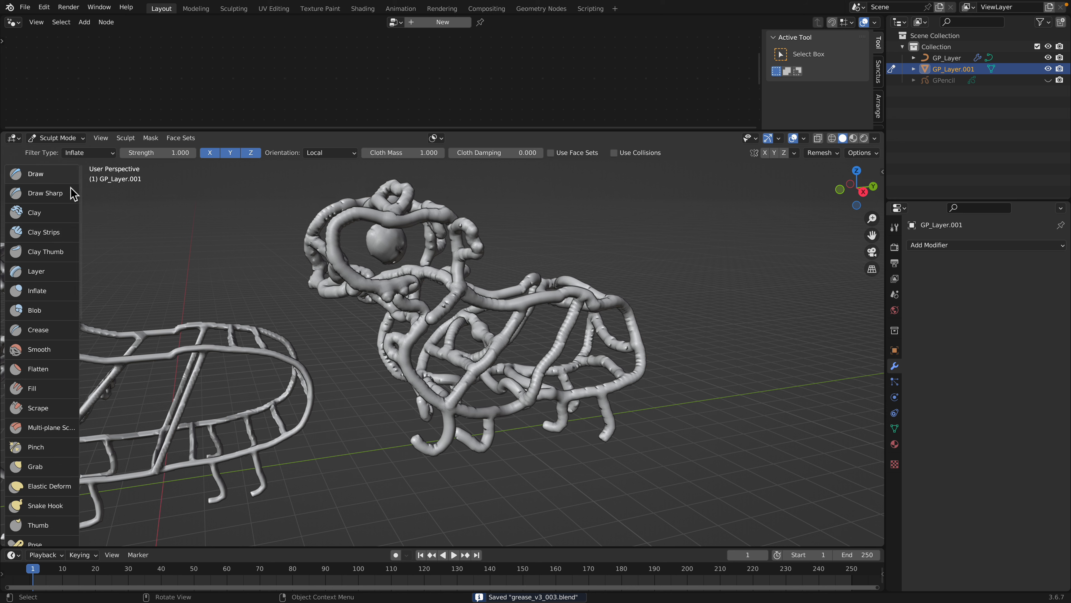
{"action": "mouse_move", "coordinate": [436, 276]}
{"action": "left_mouse_down"}
{"action": "mouse_move", "coordinate": [557, 274]}
{"action": "mouse_move", "coordinate": [706, 309]}
{"action": "left_mouse_up"}
{"action": "mouse_move", "coordinate": [516, 301]}
{"action": "middle_mouse_down"}
{"action": "mouse_move", "coordinate": [355, 305]}
{"action": "mouse_move", "coordinate": [515, 305]}
{"action": "middle_mouse_up"}
{"action": "scroll", "coordinate": [515, 305], "scroll_direction": "down", "scroll_amount": 2}
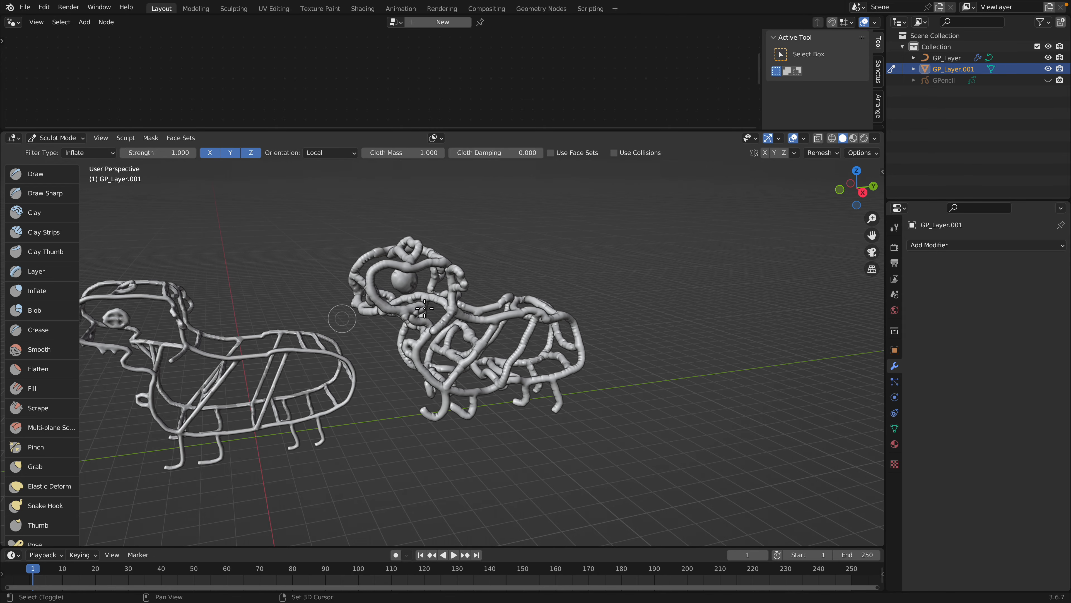
{"action": "scroll", "coordinate": [431, 299], "scroll_direction": "up", "scroll_amount": 2}
{"action": "mouse_move", "coordinate": [342, 315]}
{"action": "middle_mouse_down", "text": "shift"}
{"action": "mouse_move", "coordinate": [431, 299]}
{"action": "mouse_move", "coordinate": [298, 309]}
{"action": "mouse_move", "coordinate": [263, 276]}
{"action": "middle_mouse_up", "text": "shift"}
{"action": "key", "text": "ctrl+s"}
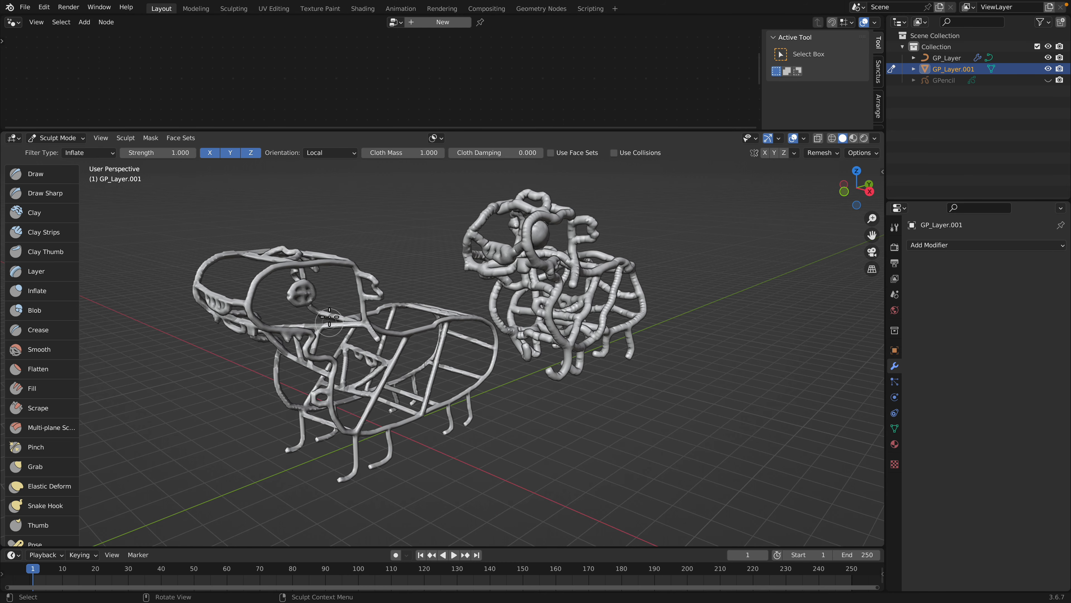
{"action": "middle_click_drag", "start_coordinate": [330, 317], "coordinate": [311, 289]}
{"action": "middle_click_drag", "start_coordinate": [343, 349], "coordinate": [328, 274]}
{"action": "middle_click_drag", "start_coordinate": [387, 295], "coordinate": [355, 301]}
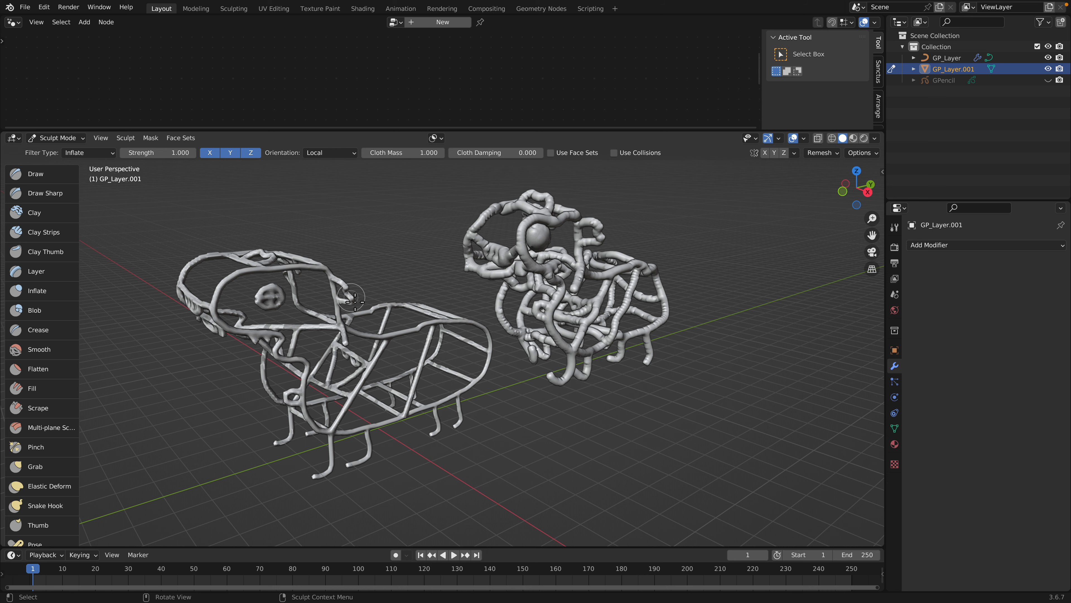
{"action": "middle_click_drag", "start_coordinate": [351, 304], "coordinate": [317, 373]}
{"action": "mouse_move", "coordinate": [393, 330]}
{"action": "middle_mouse_down"}
{"action": "mouse_move", "coordinate": [398, 303]}
{"action": "mouse_move", "coordinate": [356, 294]}
{"action": "mouse_move", "coordinate": [421, 329]}
{"action": "mouse_move", "coordinate": [551, 303]}
{"action": "mouse_move", "coordinate": [306, 308]}
{"action": "mouse_move", "coordinate": [318, 321]}
{"action": "mouse_move", "coordinate": [210, 290]}
{"action": "middle_mouse_up"}
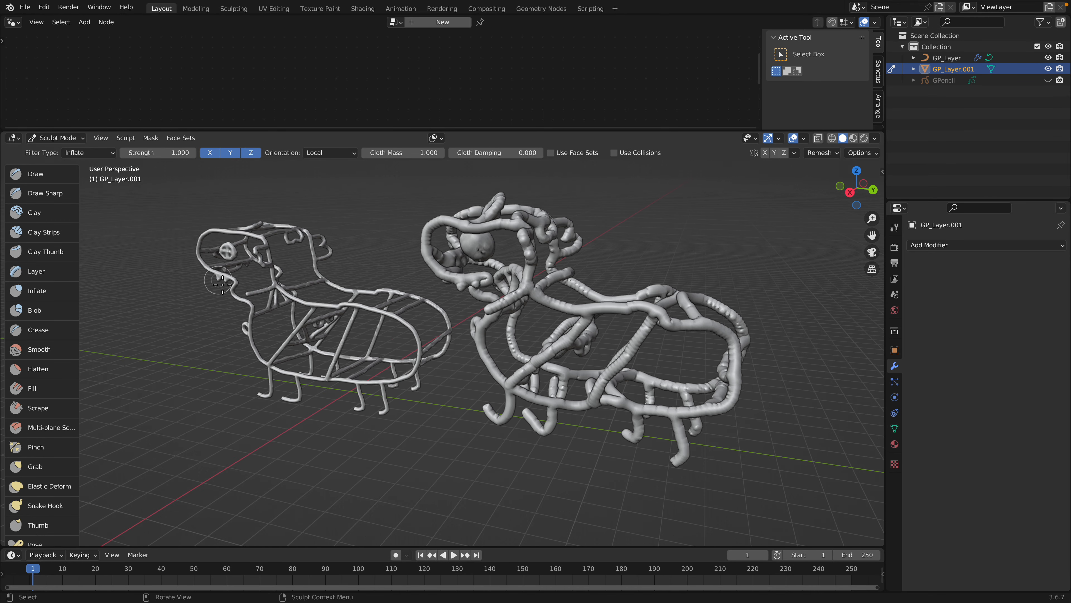
Return to Object Mode, enlarge the 3D viewport slightly and deselect GP_Layer.001
{"action": "left_click", "coordinate": [76, 139]}
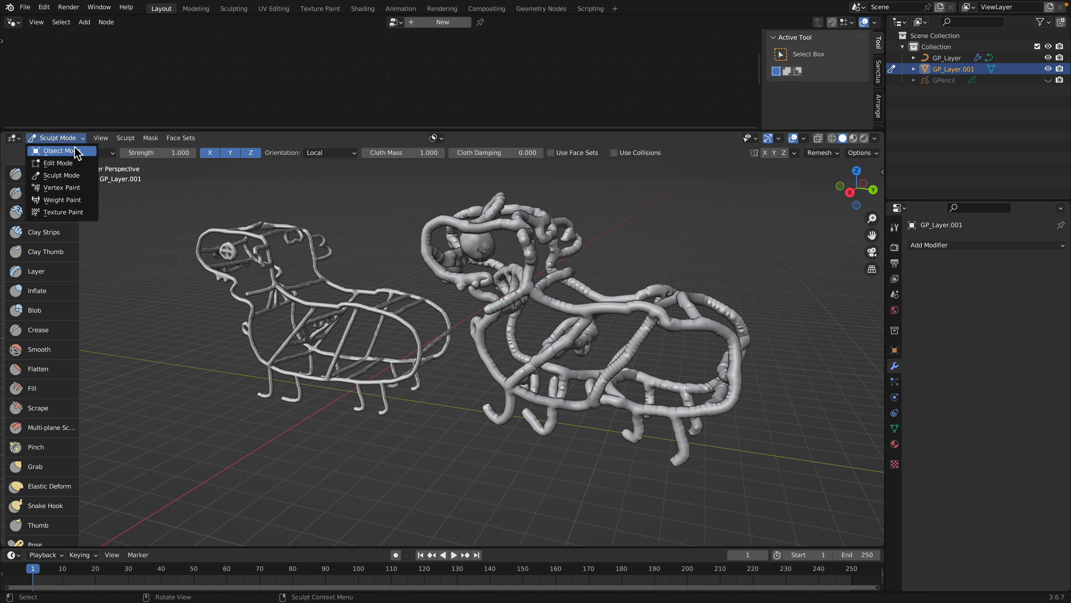
{"action": "left_click", "coordinate": [75, 147]}
{"action": "left_click_drag", "start_coordinate": [238, 130], "coordinate": [239, 109]}
{"action": "left_click", "coordinate": [348, 198]}
Examine the thin original and the inflated animal side by side from the front and both flanks
{"action": "mouse_move", "coordinate": [348, 198]}
{"action": "middle_mouse_down"}
{"action": "mouse_move", "coordinate": [311, 264]}
{"action": "mouse_move", "coordinate": [419, 300]}
{"action": "mouse_move", "coordinate": [363, 341]}
{"action": "middle_mouse_up"}
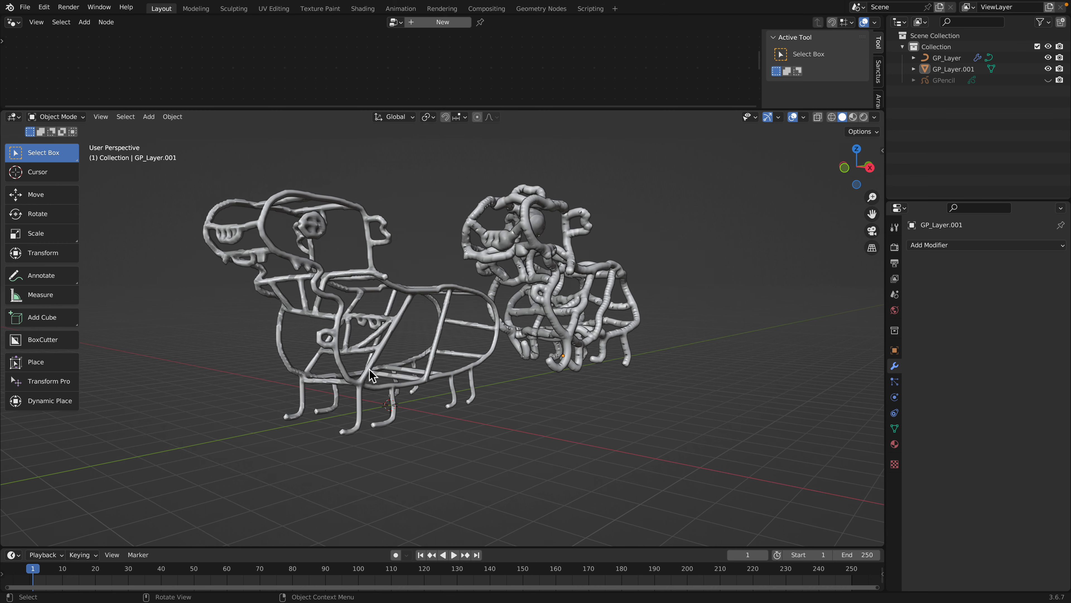
{"action": "middle_click_drag", "start_coordinate": [399, 378], "coordinate": [359, 390]}
{"action": "scroll", "coordinate": [371, 380], "scroll_direction": "up", "scroll_amount": 2}
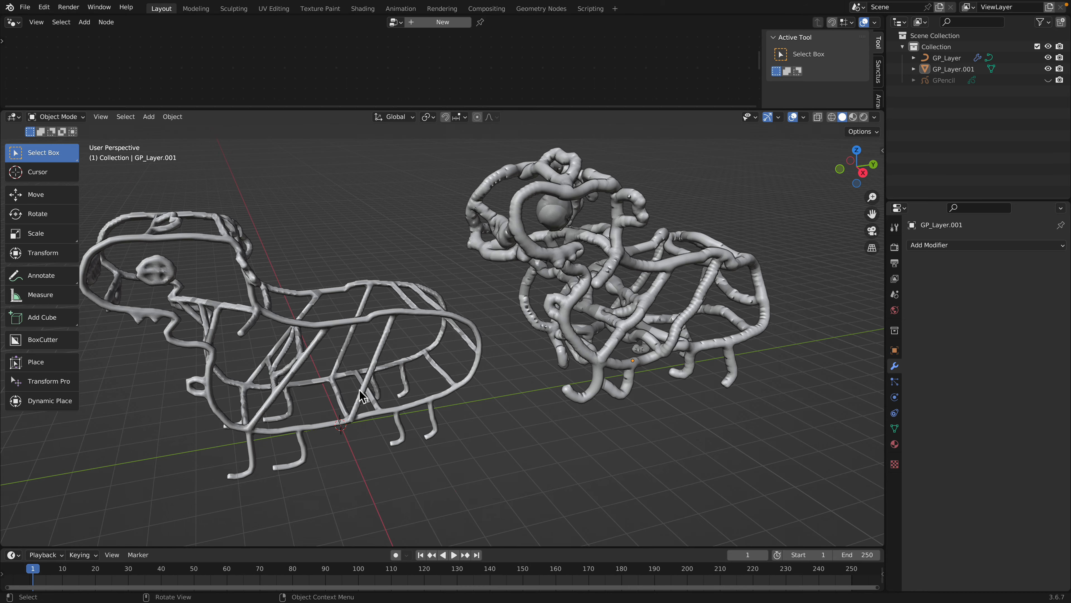
{"action": "middle_click_drag", "start_coordinate": [345, 324], "coordinate": [369, 303]}
{"action": "mouse_move", "coordinate": [281, 291]}
{"action": "middle_mouse_down"}
{"action": "mouse_move", "coordinate": [300, 279]}
{"action": "mouse_move", "coordinate": [262, 247]}
{"action": "middle_mouse_up"}
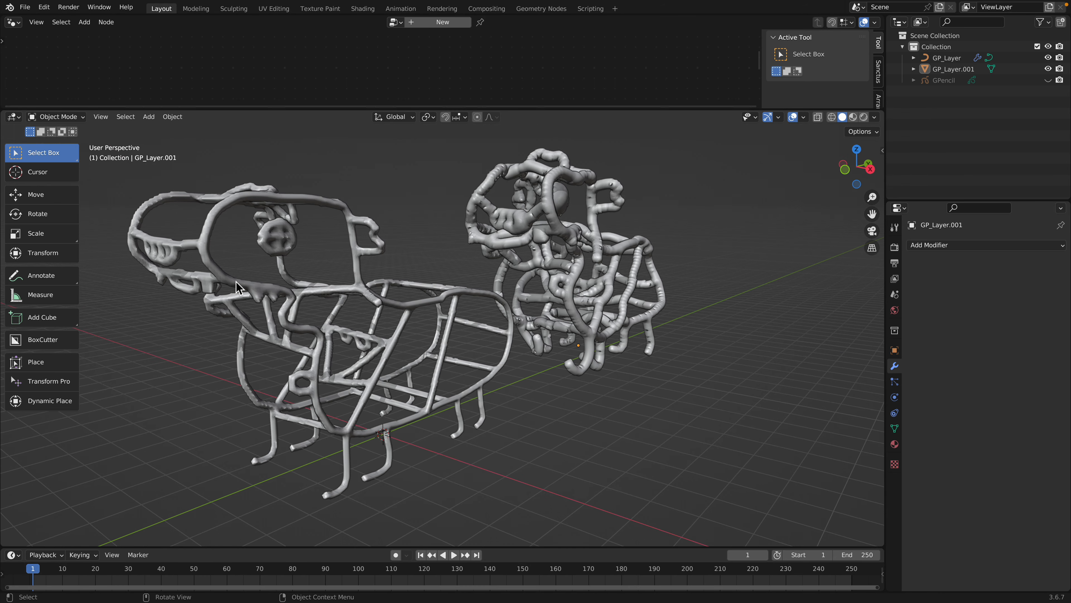
{"action": "middle_click_drag", "start_coordinate": [238, 288], "coordinate": [523, 232]}
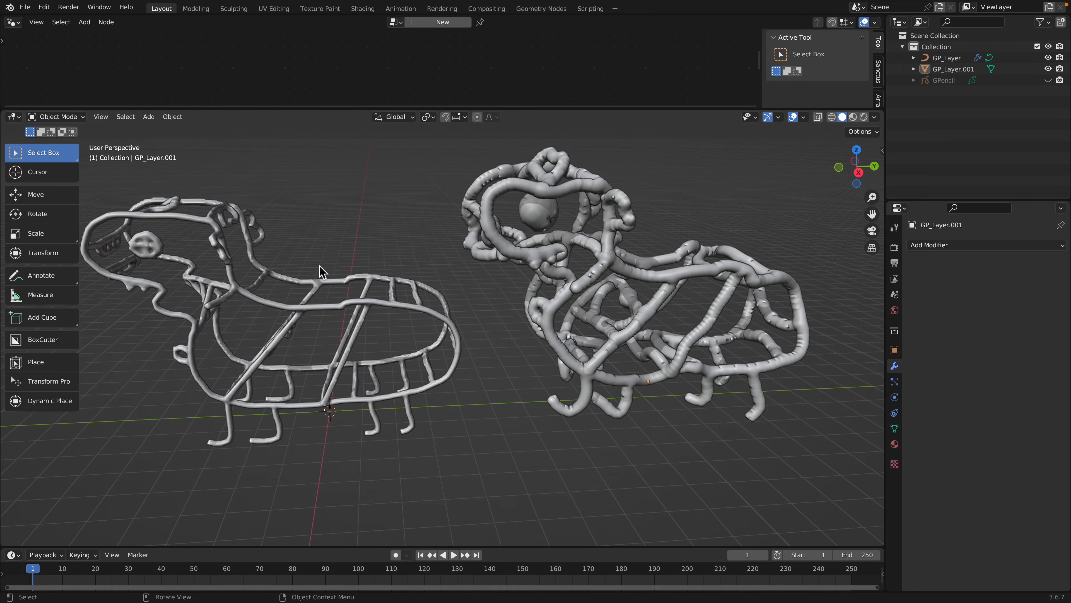
{"action": "mouse_move", "coordinate": [322, 270]}
{"action": "middle_mouse_down"}
{"action": "mouse_move", "coordinate": [327, 240]}
{"action": "mouse_move", "coordinate": [325, 270]}
{"action": "mouse_move", "coordinate": [389, 247]}
{"action": "mouse_move", "coordinate": [323, 259]}
{"action": "mouse_move", "coordinate": [307, 314]}
{"action": "mouse_move", "coordinate": [277, 339]}
{"action": "mouse_move", "coordinate": [325, 311]}
{"action": "mouse_move", "coordinate": [407, 304]}
{"action": "mouse_move", "coordinate": [303, 288]}
{"action": "mouse_move", "coordinate": [455, 300]}
{"action": "middle_mouse_up"}
{"action": "scroll", "coordinate": [454, 301], "scroll_direction": "down", "scroll_amount": 3}
{"action": "left_click", "coordinate": [544, 279]}
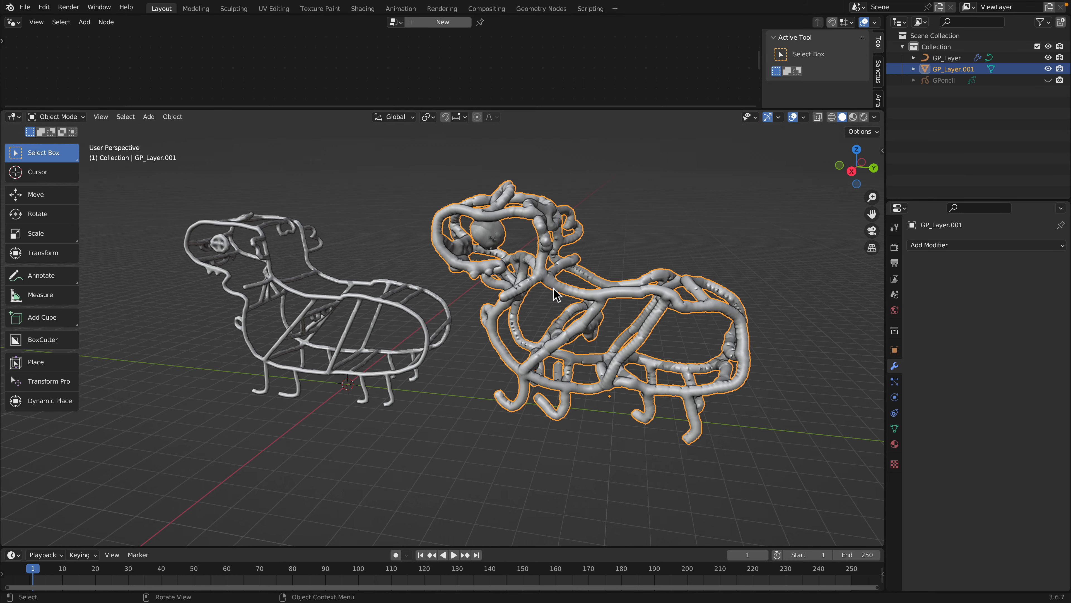
{"action": "middle_click_drag", "start_coordinate": [544, 279], "coordinate": [173, 213]}
{"action": "left_click", "coordinate": [75, 118]}
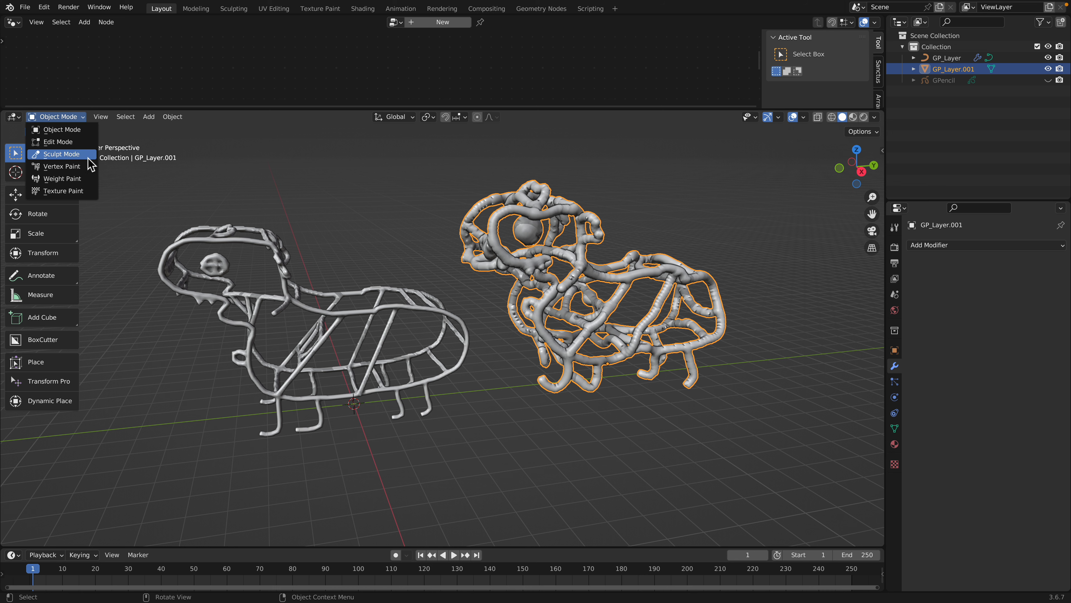
Duplicate the original GP_Layer and place the copy on the side away from the inflated mesh
{"action": "left_click", "coordinate": [258, 245]}
{"action": "scroll", "coordinate": [488, 268], "scroll_direction": "down", "scroll_amount": 2}
{"action": "key", "text": "shift+d"}
{"action": "left_click", "coordinate": [282, 270]}
{"action": "scroll", "coordinate": [381, 244], "scroll_direction": "up", "scroll_amount": 5}
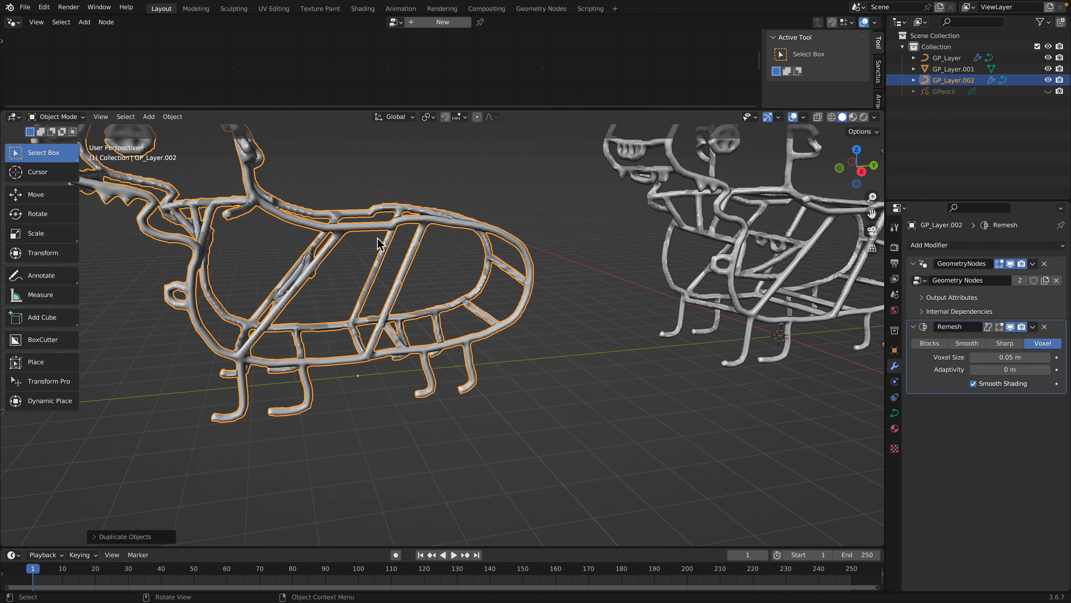
Convert the duplicate GP_Layer.002 to a mesh
{"action": "right_click", "coordinate": [381, 243]}
{"action": "mouse_move", "coordinate": [382, 239]}
{"action": "left_click", "coordinate": [443, 253]}
{"action": "middle_click_drag", "start_coordinate": [443, 252], "coordinate": [460, 284], "text": "shift"}
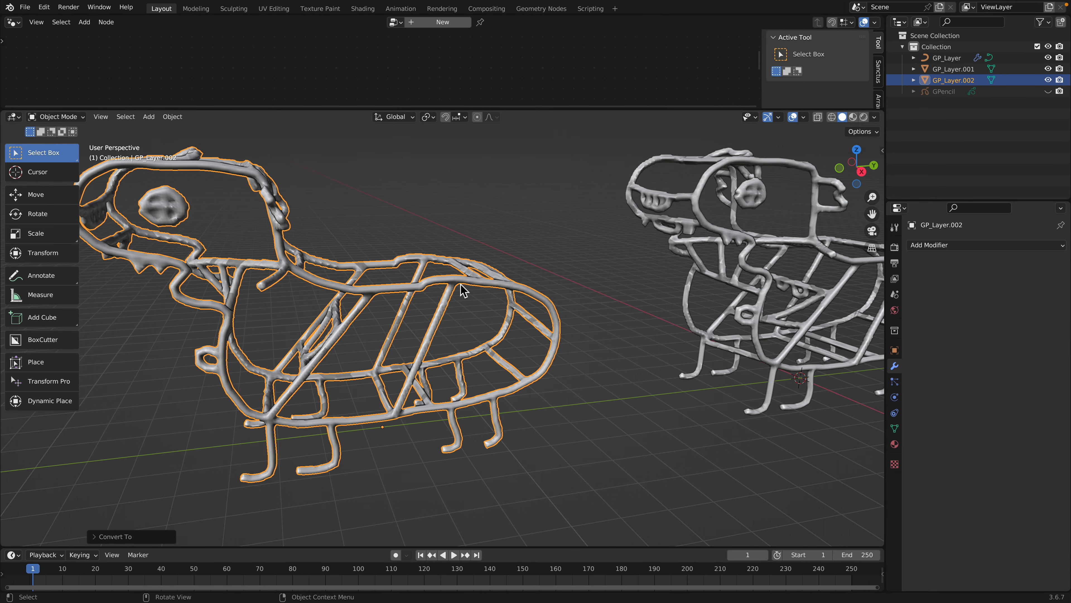
Check the converted GP_Layer.002 in wireframe display and return to solid shading
{"action": "key", "text": "z"}
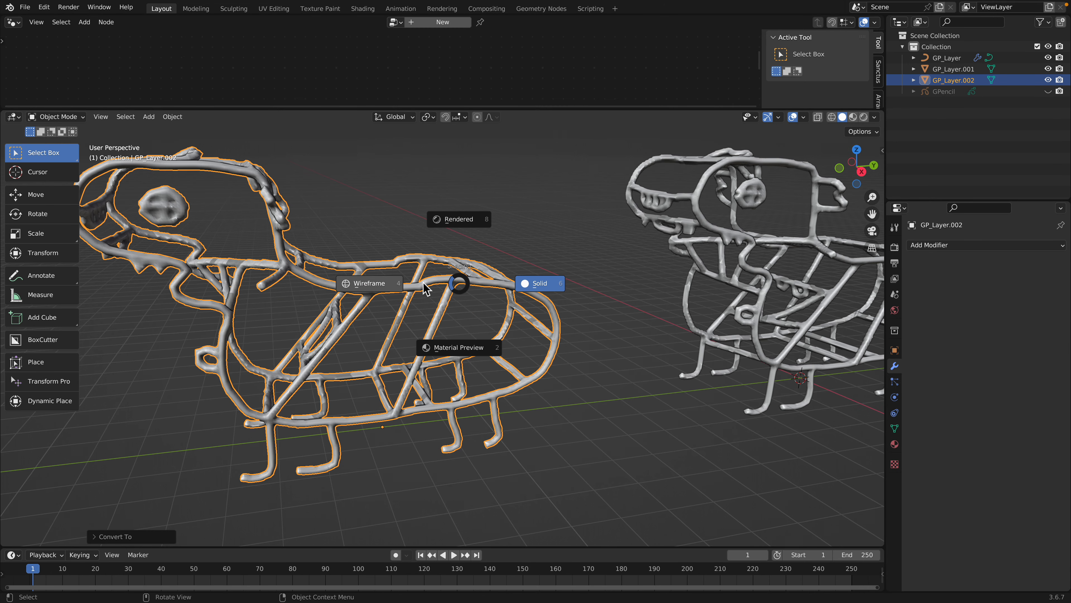
{"action": "left_click", "coordinate": [392, 282]}
{"action": "key", "text": "z"}
{"action": "left_click", "coordinate": [300, 282]}
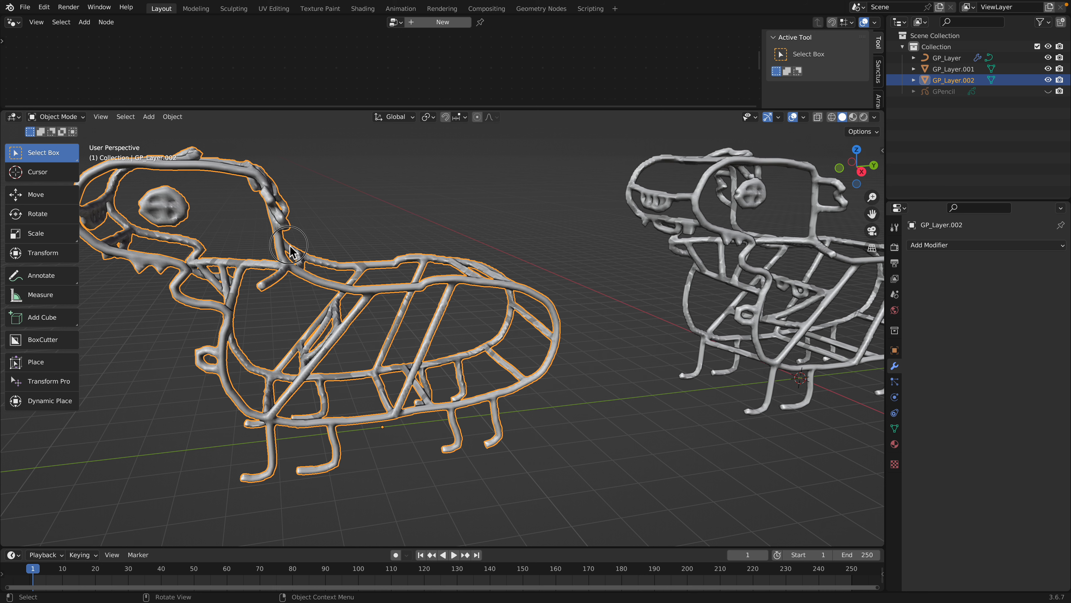
Thicken all of GP_Layer.002's tubes in Sculpt Mode using the Mesh Filter set to Inflate
{"action": "middle_click_drag", "start_coordinate": [289, 252], "coordinate": [337, 253]}
{"action": "left_click", "coordinate": [63, 114]}
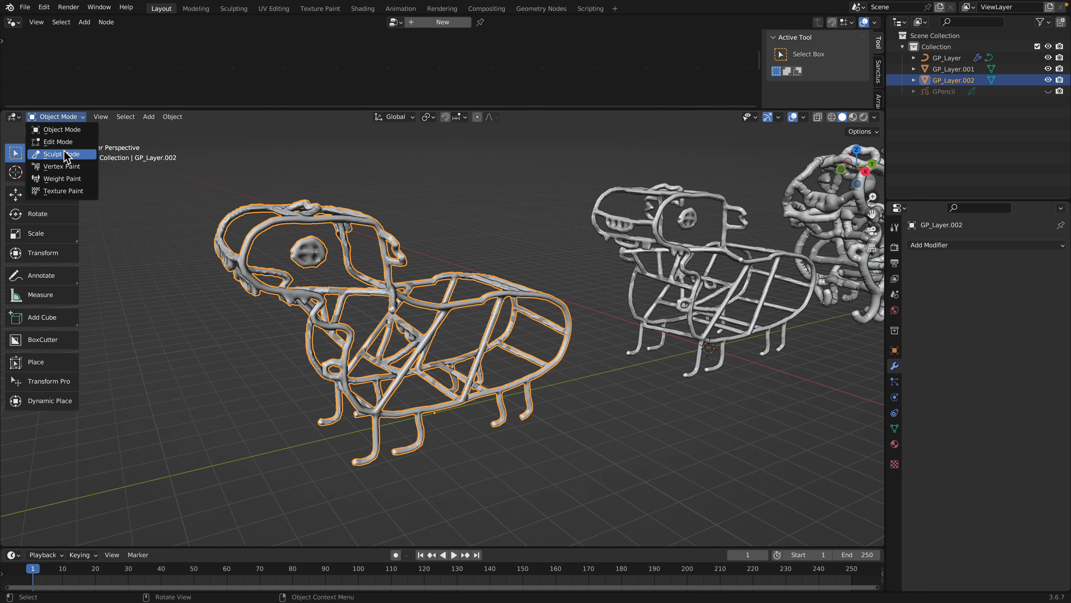
{"action": "left_click", "coordinate": [63, 148]}
{"action": "scroll", "coordinate": [40, 452], "scroll_direction": "down", "scroll_amount": 5}
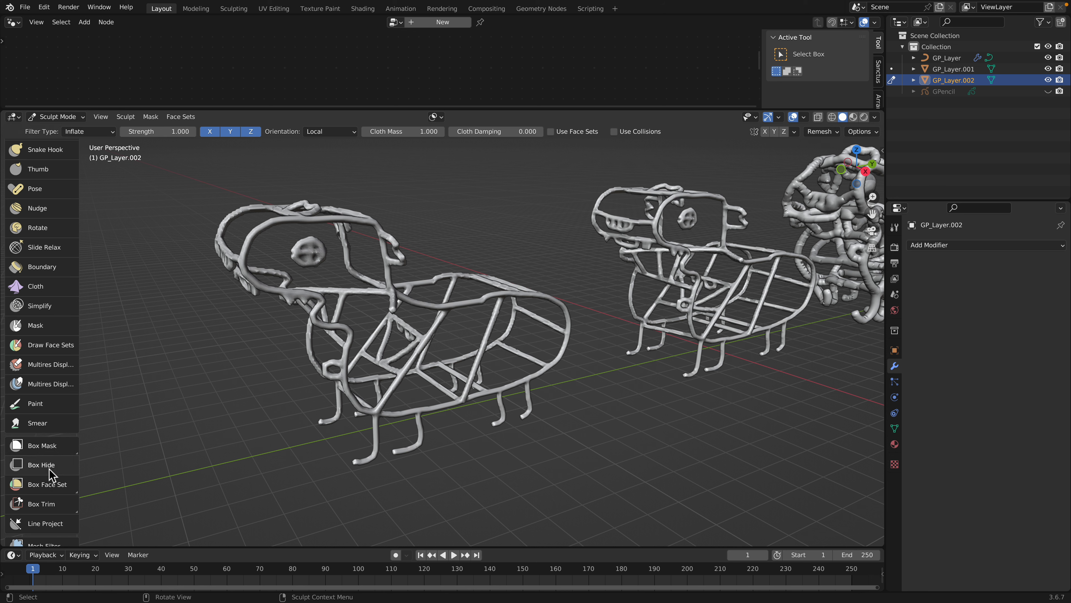
{"action": "left_click", "coordinate": [60, 434]}
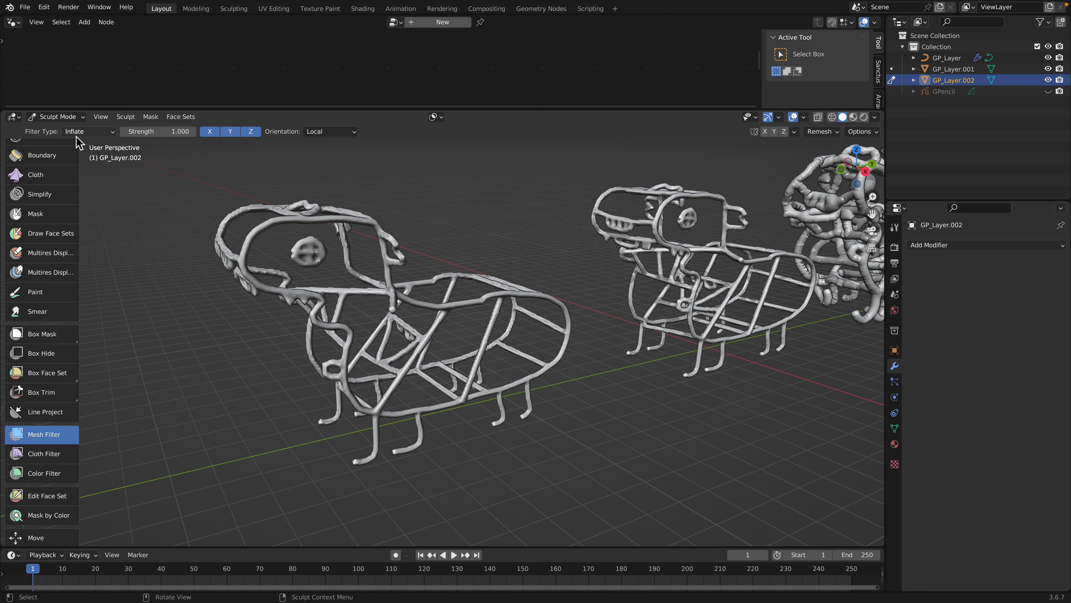
{"action": "left_click_drag", "start_coordinate": [251, 249], "coordinate": [343, 267]}
{"action": "mouse_move", "coordinate": [343, 268]}
{"action": "middle_mouse_down"}
{"action": "mouse_move", "coordinate": [331, 232]}
{"action": "mouse_move", "coordinate": [323, 264]}
{"action": "middle_mouse_up"}
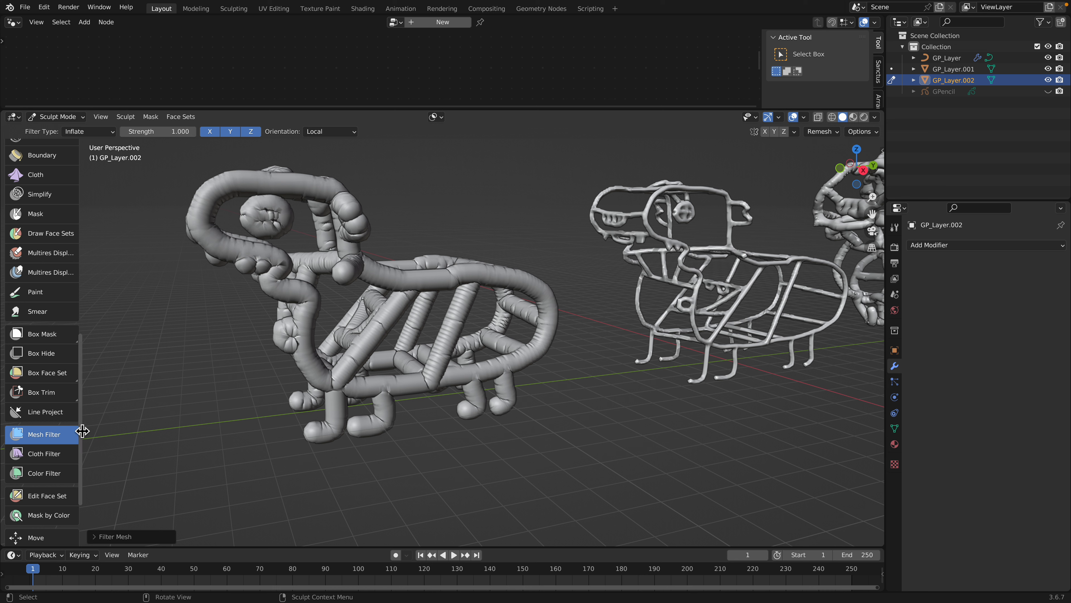
Try the Cloth Filter's Expand type on GP_Layer.002's thickened tubes and undo the attempts
{"action": "left_click", "coordinate": [63, 453]}
{"action": "left_click", "coordinate": [89, 132]}
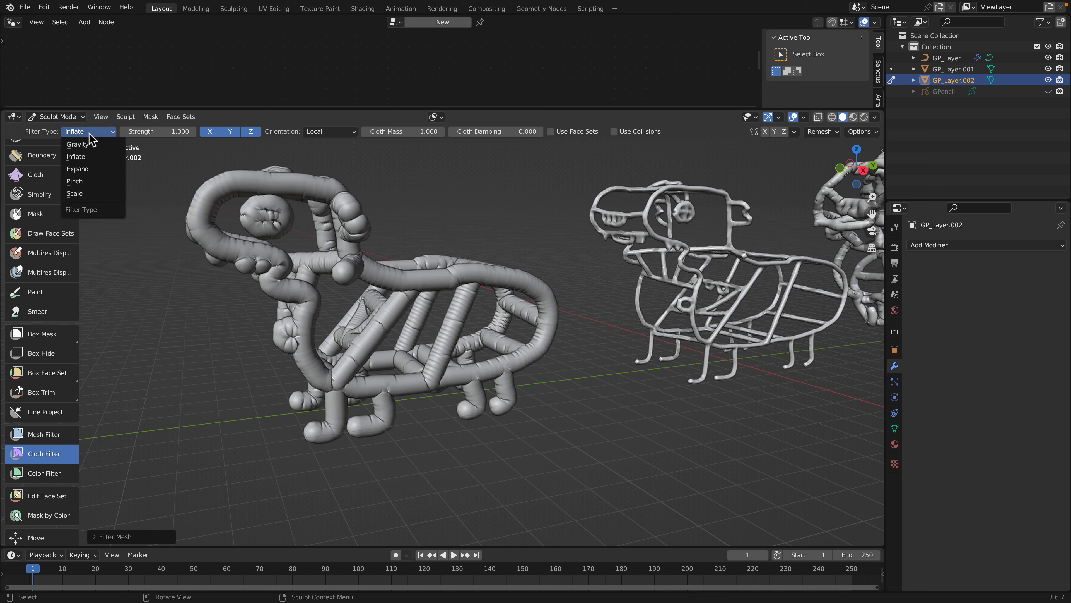
{"action": "left_click", "coordinate": [103, 169]}
{"action": "left_click_drag", "start_coordinate": [368, 203], "coordinate": [387, 207]}
{"action": "key", "text": "ctrl+z"}
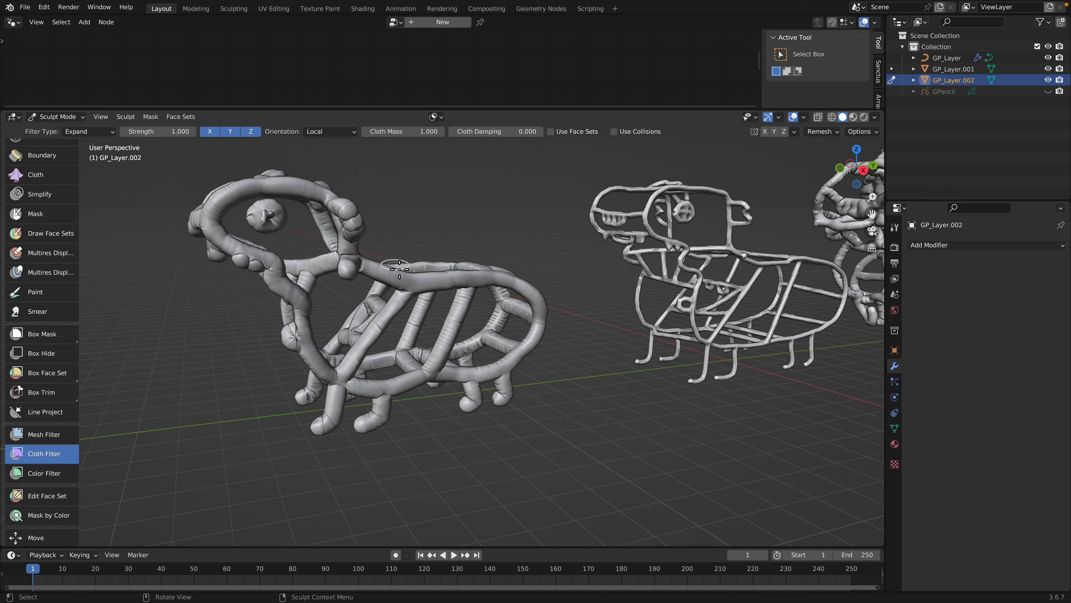
{"action": "left_click_drag", "start_coordinate": [400, 269], "coordinate": [391, 271]}
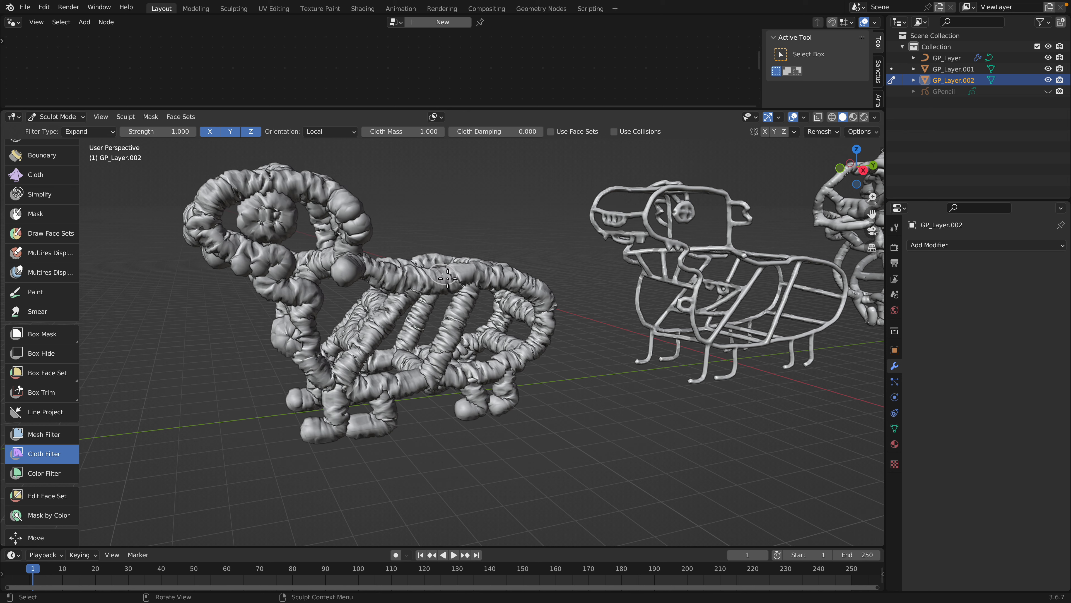
{"action": "key", "text": "ctrl+z"}
Set the Cloth Filter type to Inflate and puff up GP_Layer.002's tubes, undoing the first pass and applying a second
{"action": "left_click", "coordinate": [92, 132]}
{"action": "left_click", "coordinate": [94, 157]}
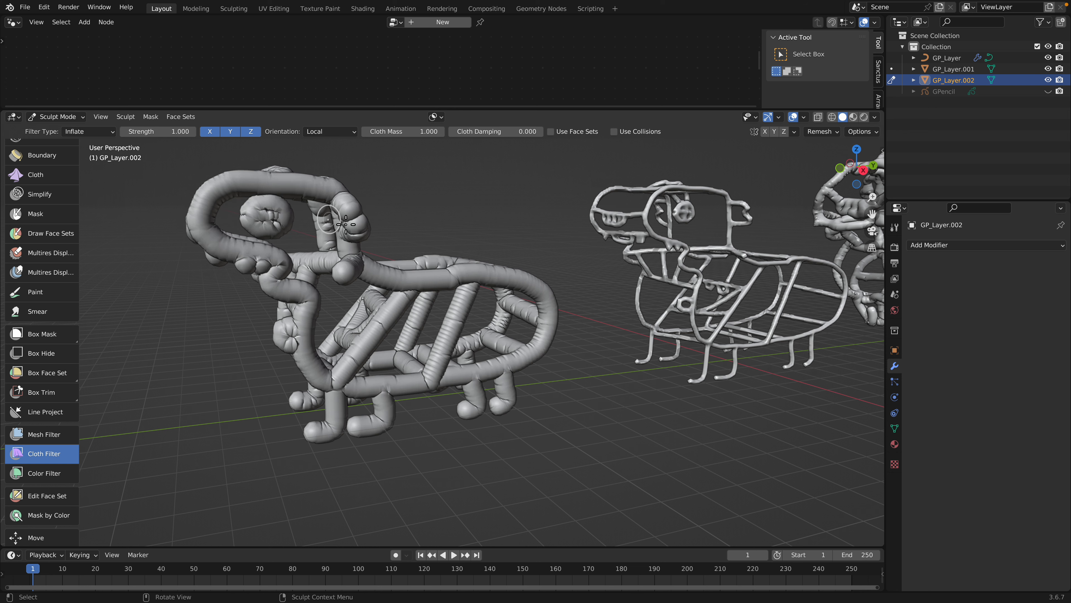
{"action": "left_click_drag", "start_coordinate": [376, 203], "coordinate": [612, 288]}
{"action": "key", "text": "ctrl+z"}
{"action": "left_click_drag", "start_coordinate": [426, 351], "coordinate": [632, 329]}
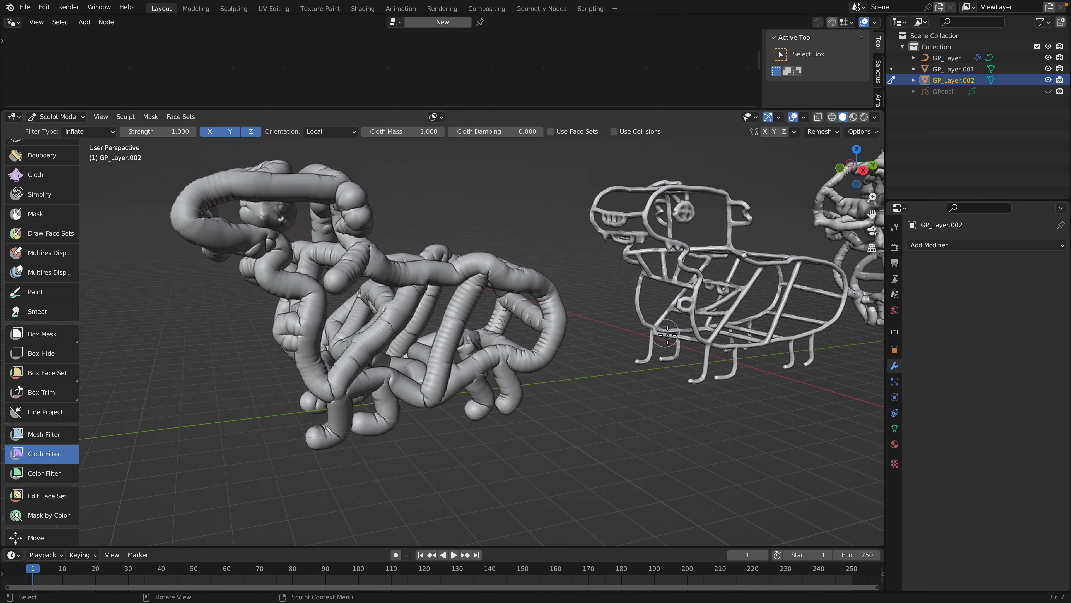
Examine the head and upper body of the original thin GP_Layer animal up close
{"action": "scroll", "coordinate": [624, 327], "scroll_direction": "down", "scroll_amount": 4}
{"action": "middle_click_drag", "start_coordinate": [624, 327], "coordinate": [506, 346], "text": "shift"}
{"action": "scroll", "coordinate": [497, 304], "scroll_direction": "up", "scroll_amount": 6}
{"action": "mouse_move", "coordinate": [456, 321]}
{"action": "middle_mouse_down"}
{"action": "mouse_move", "coordinate": [548, 337]}
{"action": "mouse_move", "coordinate": [409, 314]}
{"action": "mouse_move", "coordinate": [340, 285]}
{"action": "middle_mouse_up"}
{"action": "scroll", "coordinate": [498, 327], "scroll_direction": "down", "scroll_amount": 3}
{"action": "scroll", "coordinate": [405, 310], "scroll_direction": "up", "scroll_amount": 4}
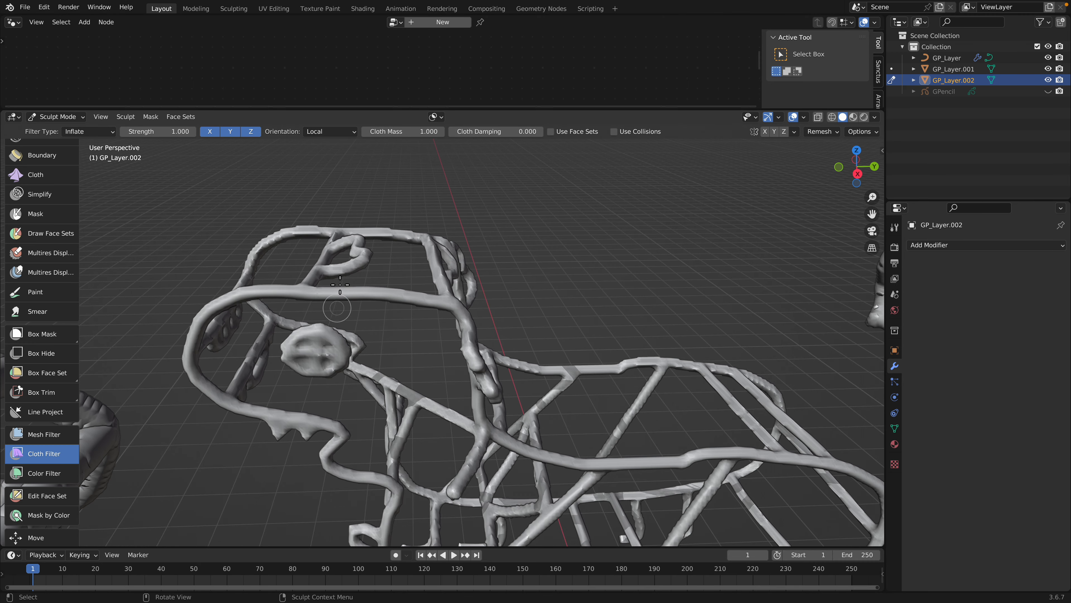